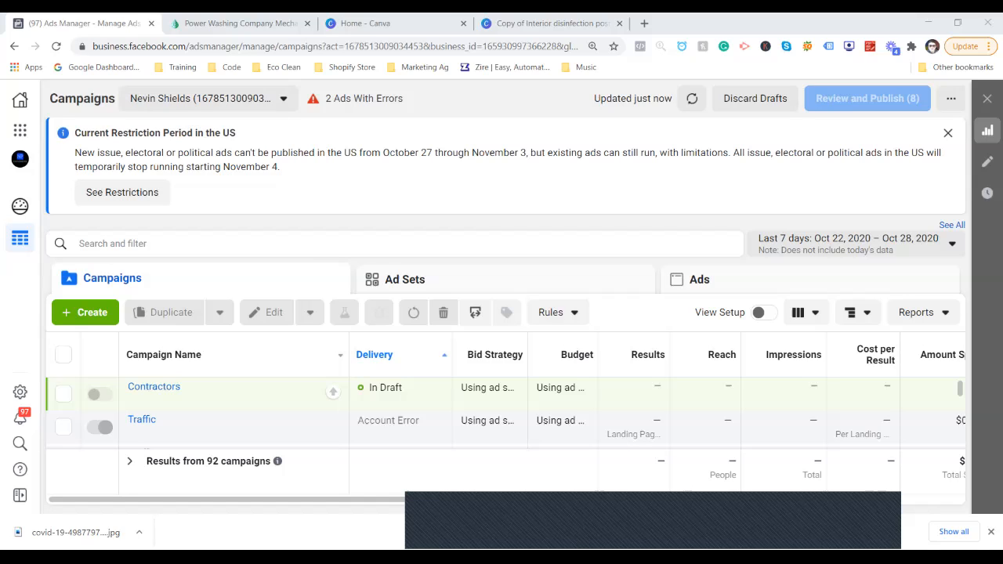
# Switch to the other ad account, which holds the Leads For Christmas Lights draft, and start creating a new campaign.
pyautogui.click(283, 98)
pyautogui.click(188, 195)
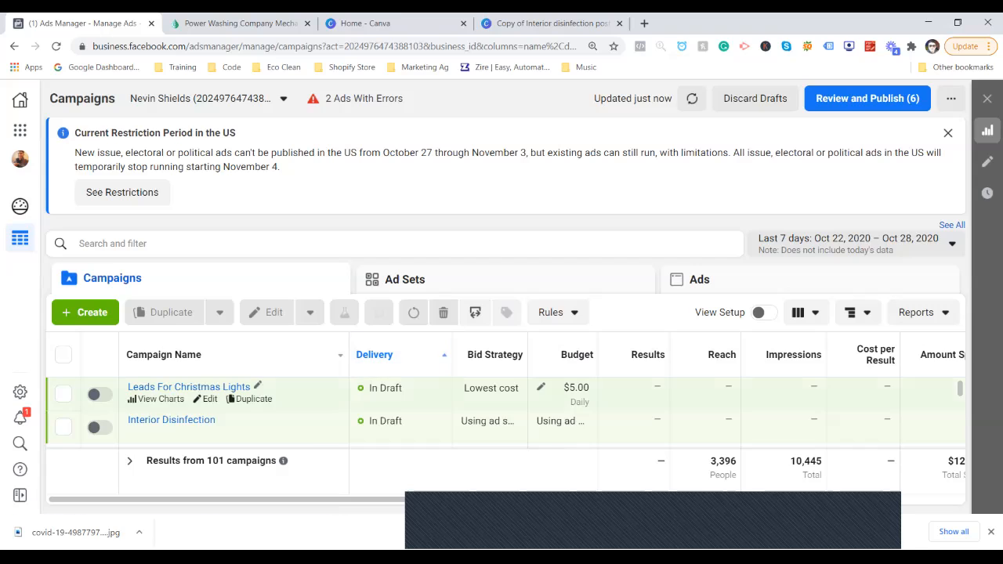
pyautogui.scroll(-3, 188, 403)
pyautogui.scroll(-3, 188, 411)
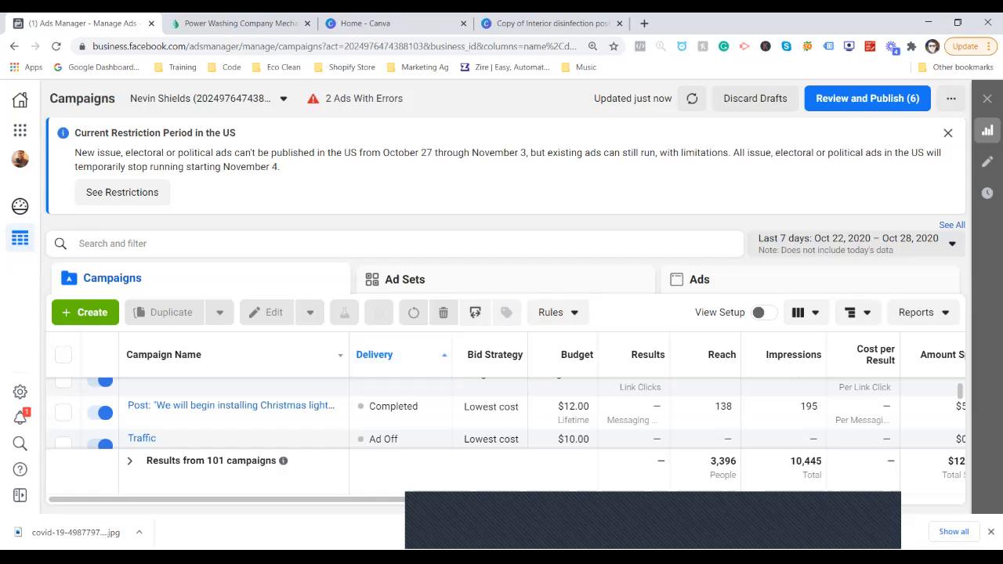
pyautogui.scroll(5, 486, 416)
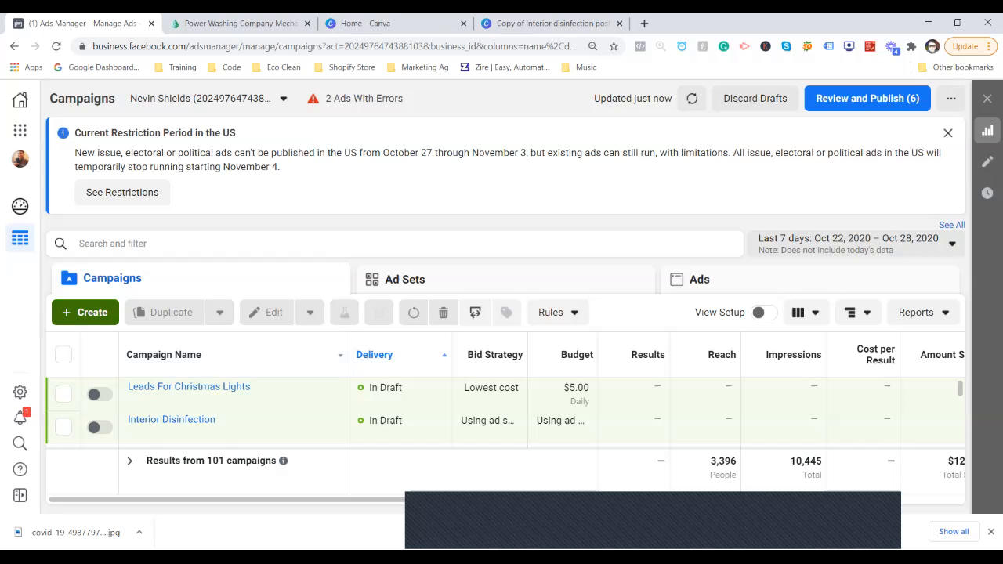
pyautogui.click(86, 312)
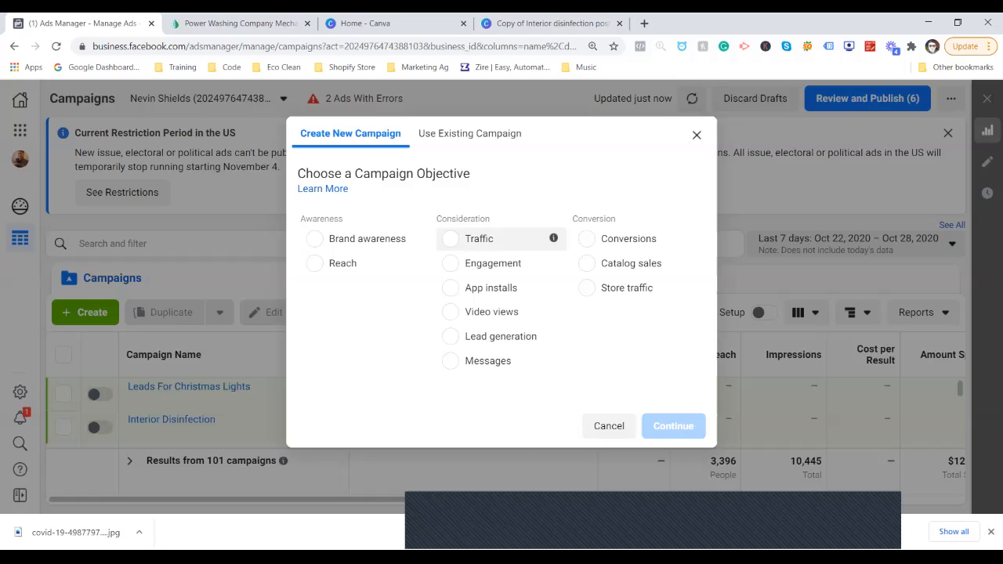
# Switch to the power washing company's website and examine the homepage's estimate form and phone contact section.
pyautogui.click(235, 22)
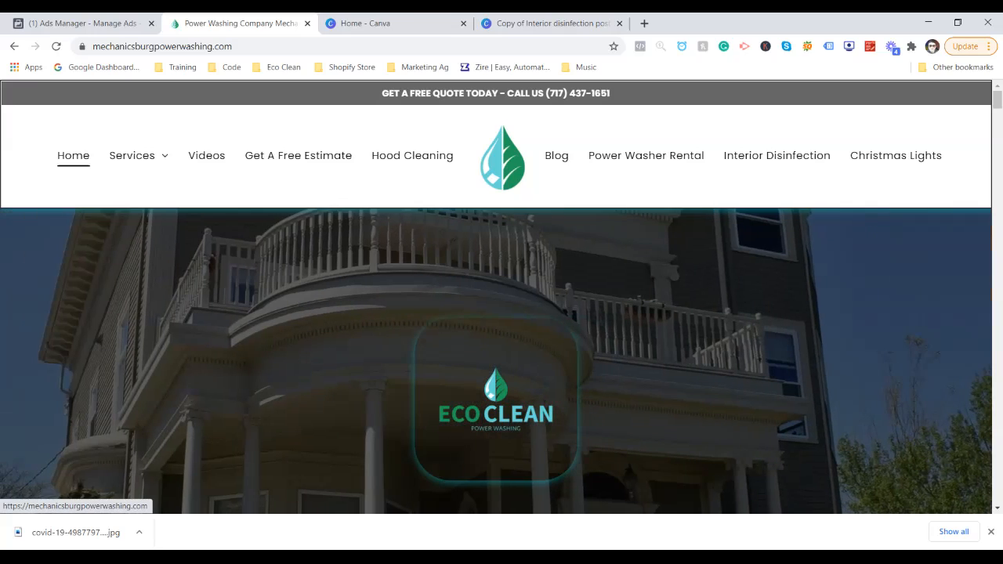
pyautogui.scroll(-2, 502, 314)
pyautogui.scroll(-5, 502, 337)
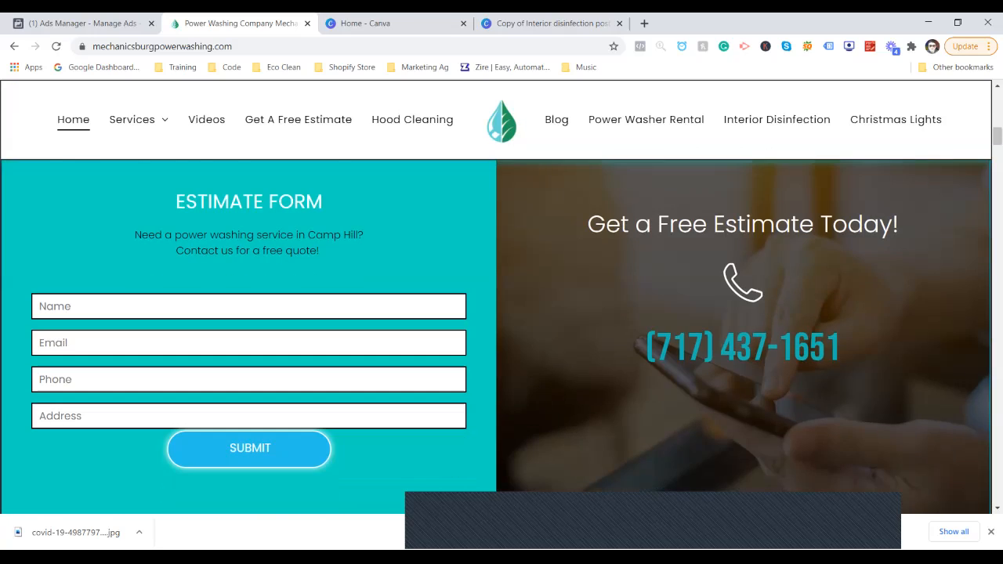
pyautogui.click(149, 307)
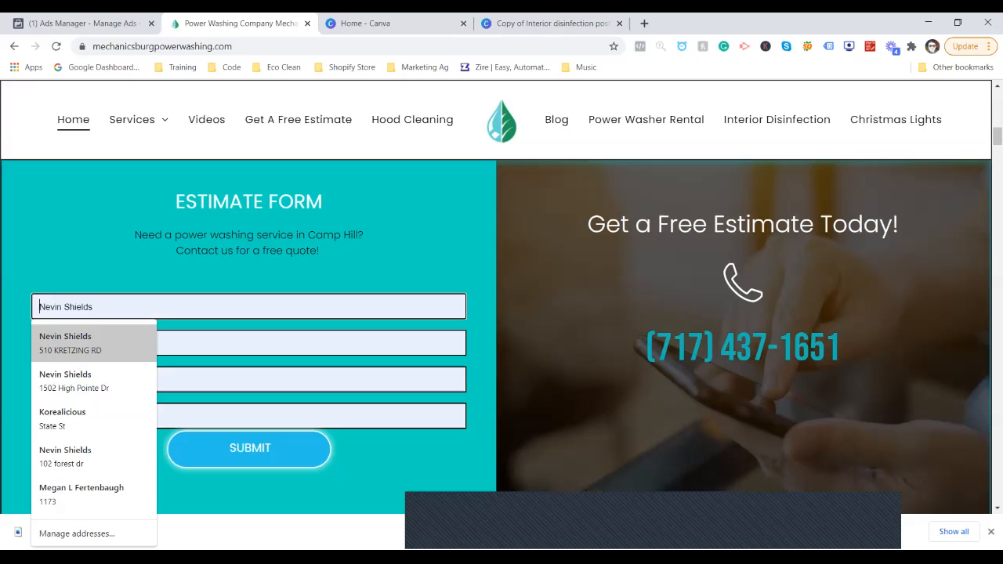
pyautogui.click(204, 343)
pyautogui.moveTo(586, 219); pyautogui.dragTo(844, 351)
pyautogui.click(235, 307)
pyautogui.click(376, 268)
# Look through the homepage's services, before-and-after video, process steps, quote section and photo gallery.
pyautogui.scroll(-4, 376, 314)
pyautogui.scroll(-10, 502, 337)
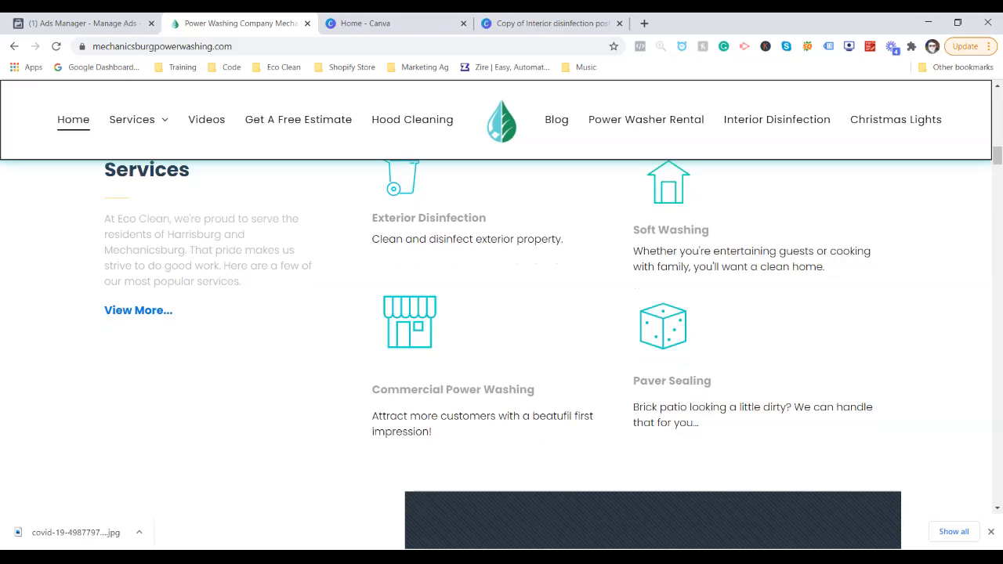
pyautogui.scroll(4, 502, 337)
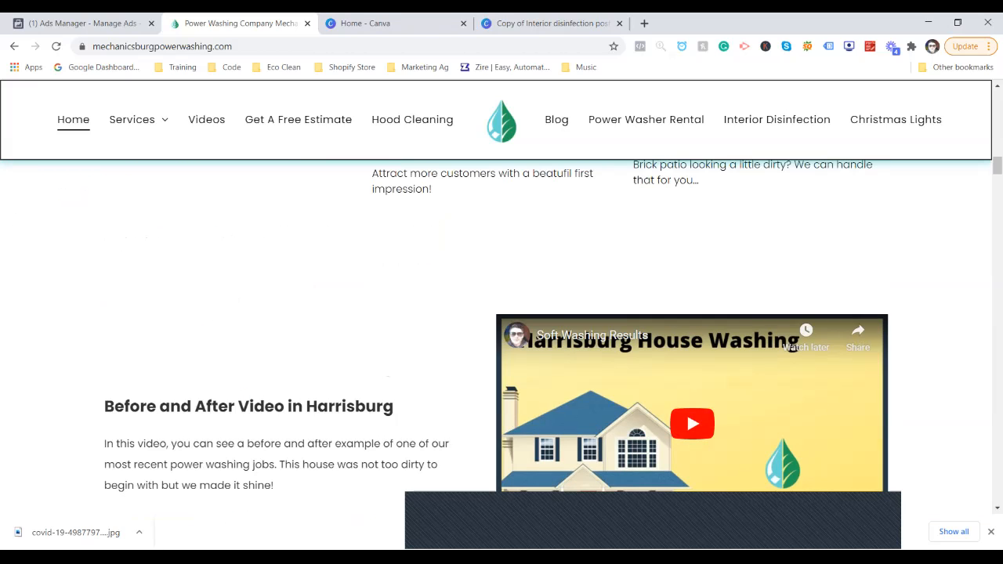
pyautogui.scroll(-6, 501, 337)
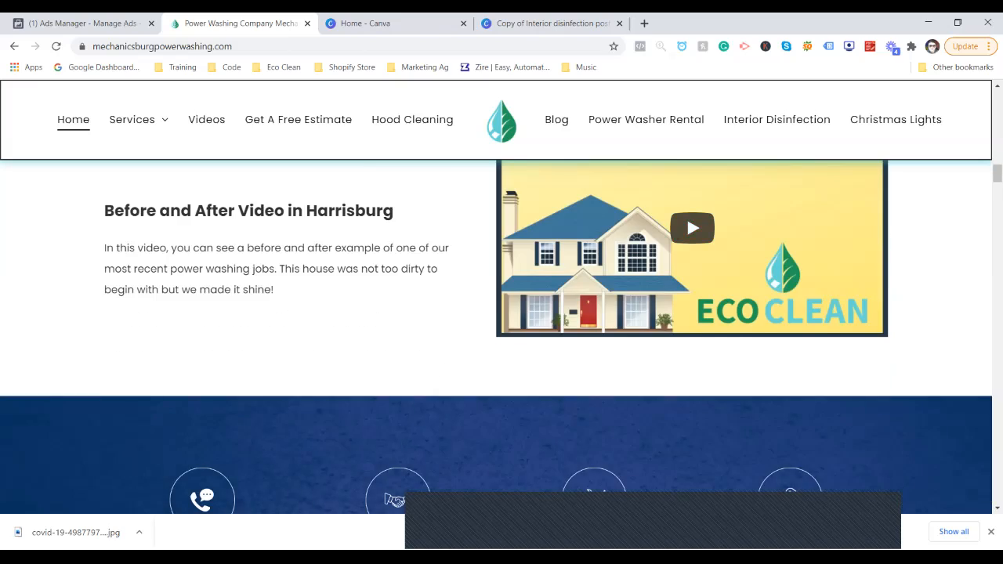
pyautogui.scroll(-3, 502, 338)
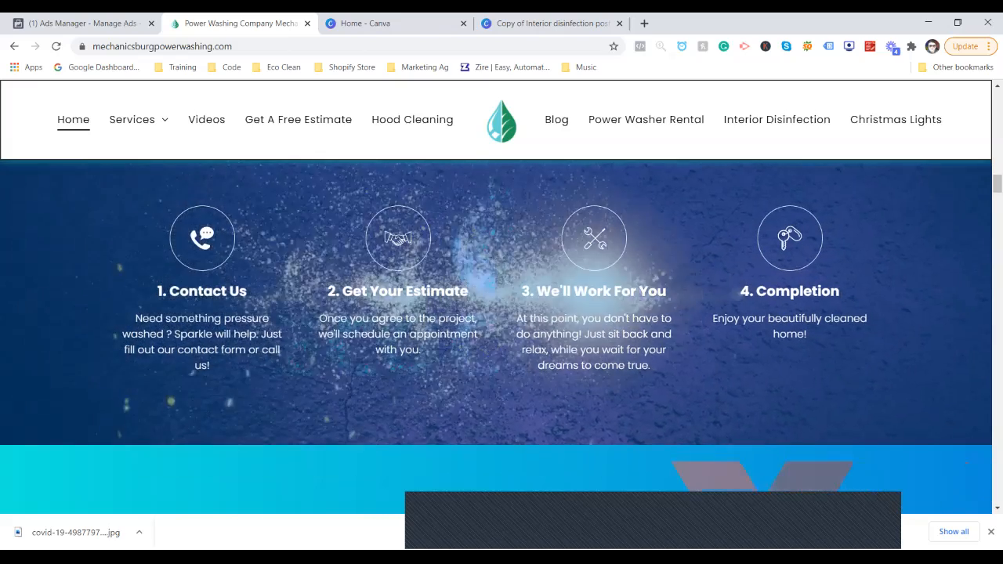
pyautogui.scroll(-10, 502, 337)
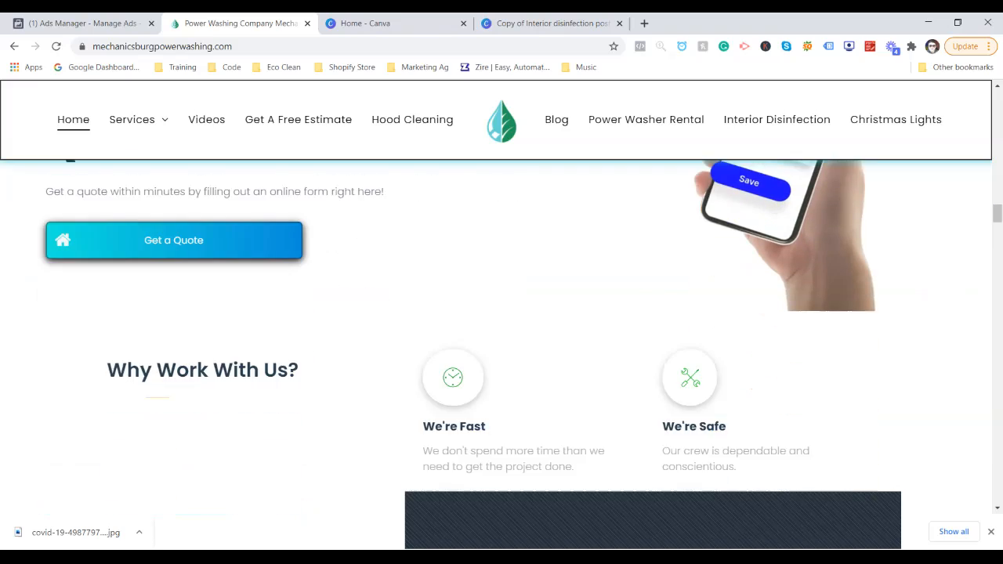
pyautogui.scroll(-8, 502, 337)
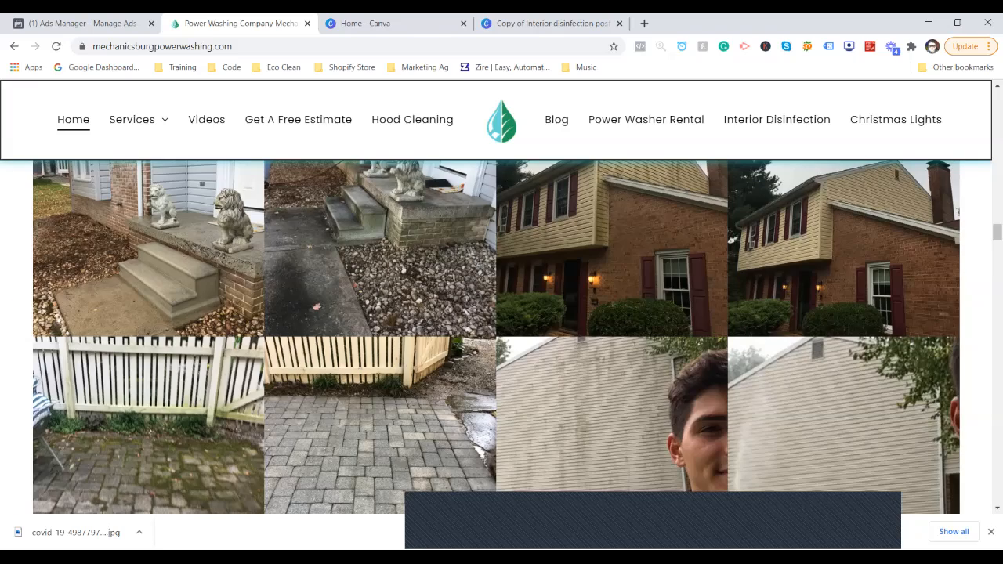
pyautogui.scroll(10, 501, 337)
pyautogui.scroll(12, 501, 337)
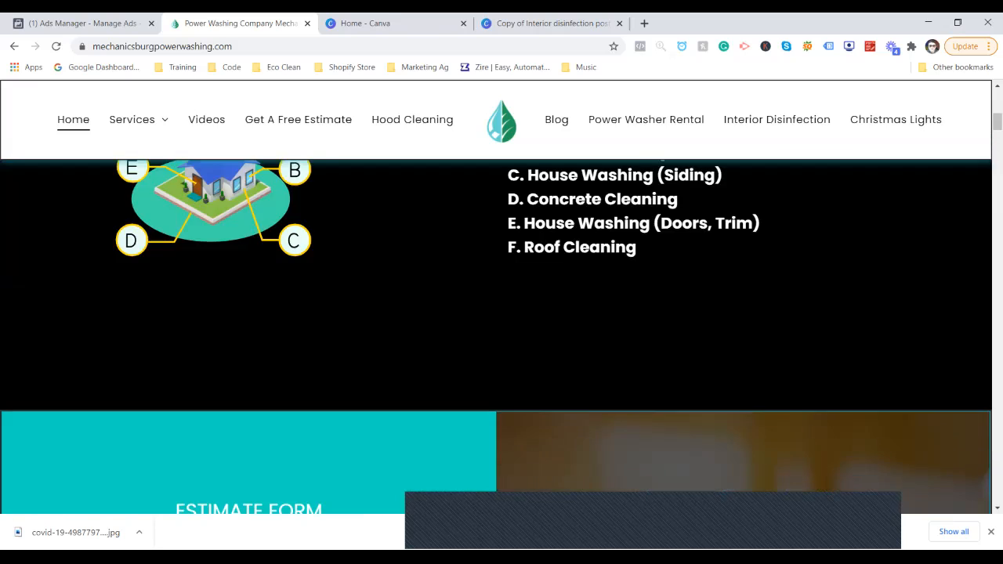
pyautogui.scroll(10, 502, 337)
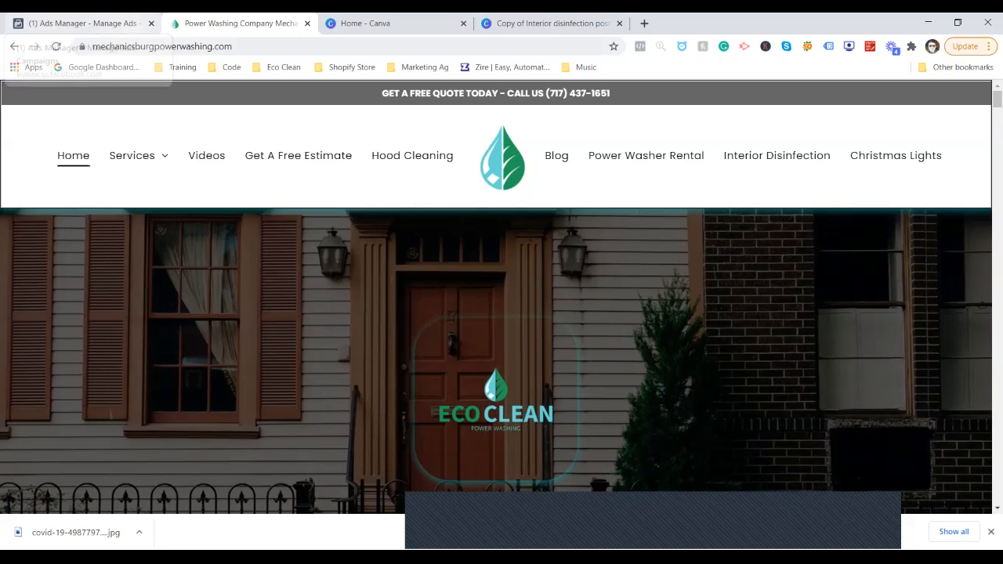
# Return to Ads Manager and create the new campaign with the Traffic objective.
pyautogui.click(82, 23)
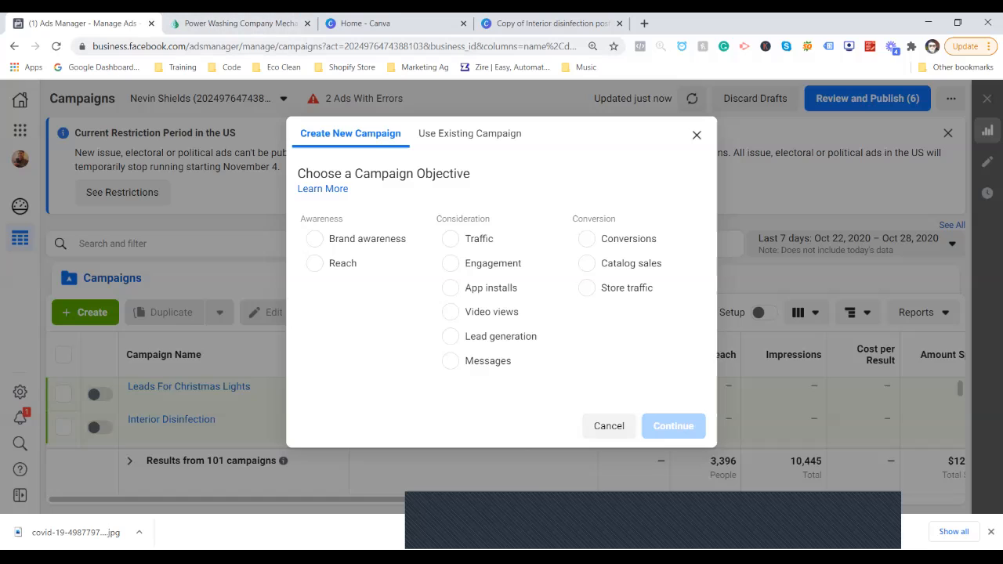
pyautogui.click(486, 238)
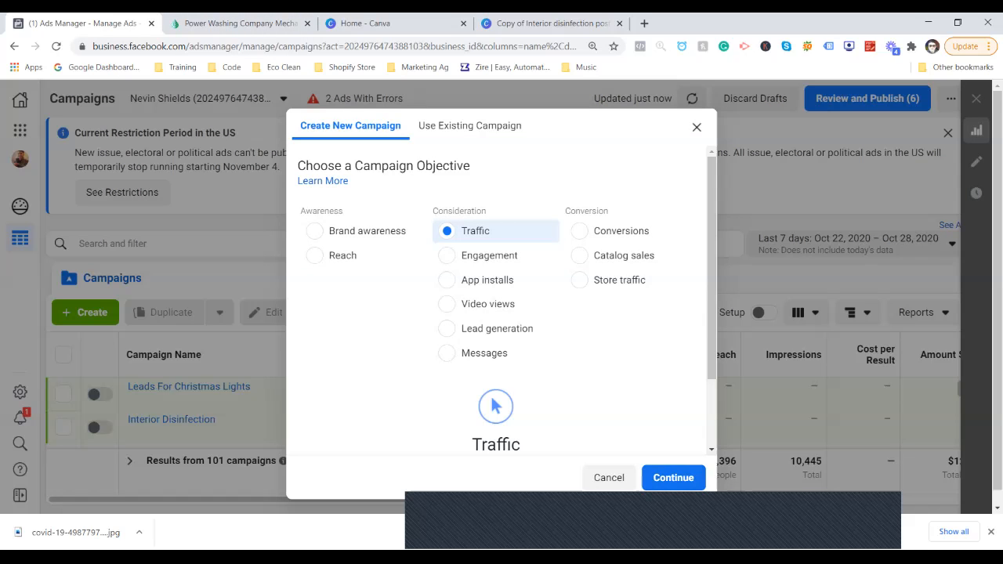
pyautogui.click(673, 464)
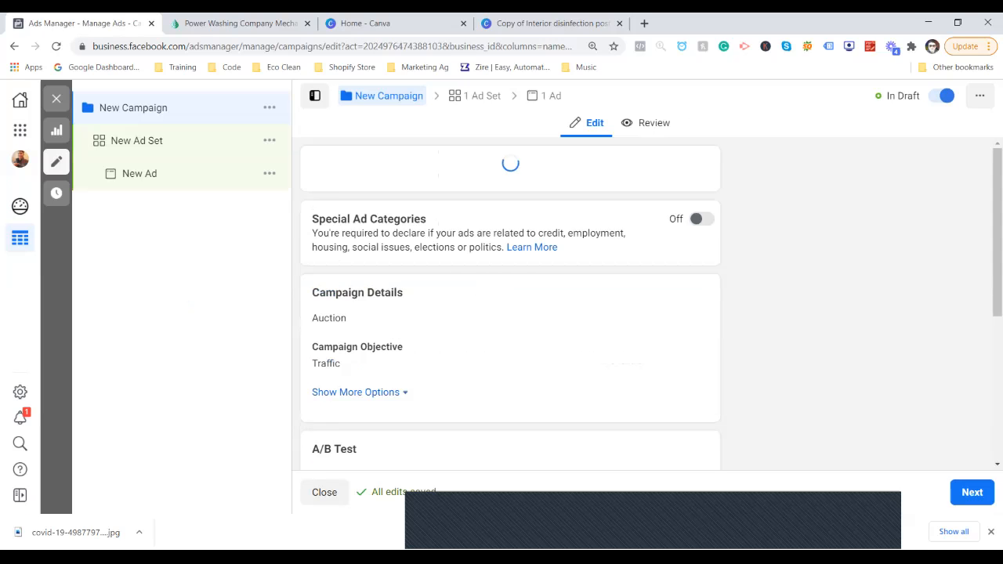
# Name the campaign "Christmas LIght Campaign", correcting the spelling of "Campaign".
pyautogui.hotkey('ctrl', 'shift', 'Left')
pyautogui.hotkey('ctrl', 'shift', 'Left')
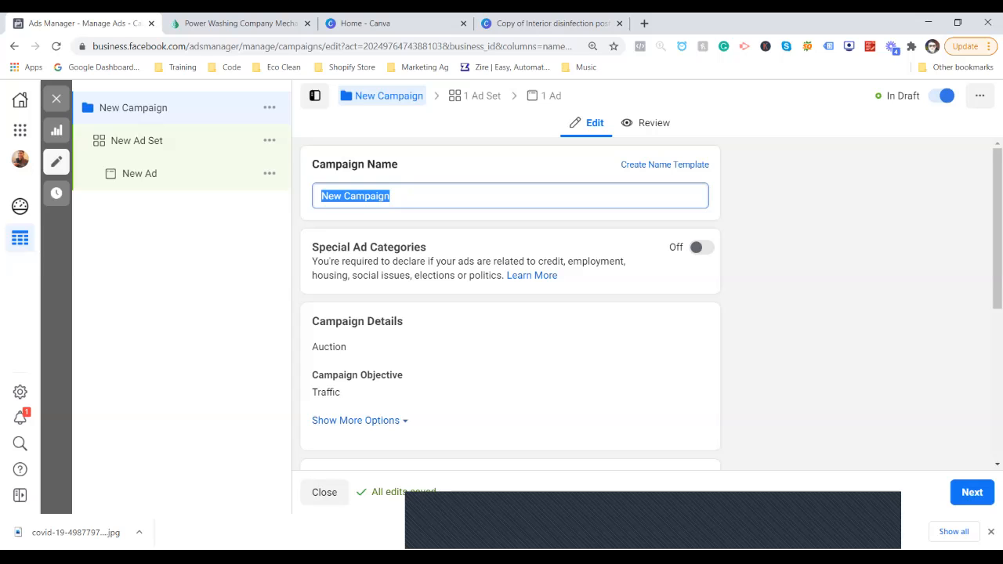
pyautogui.write('Chri')
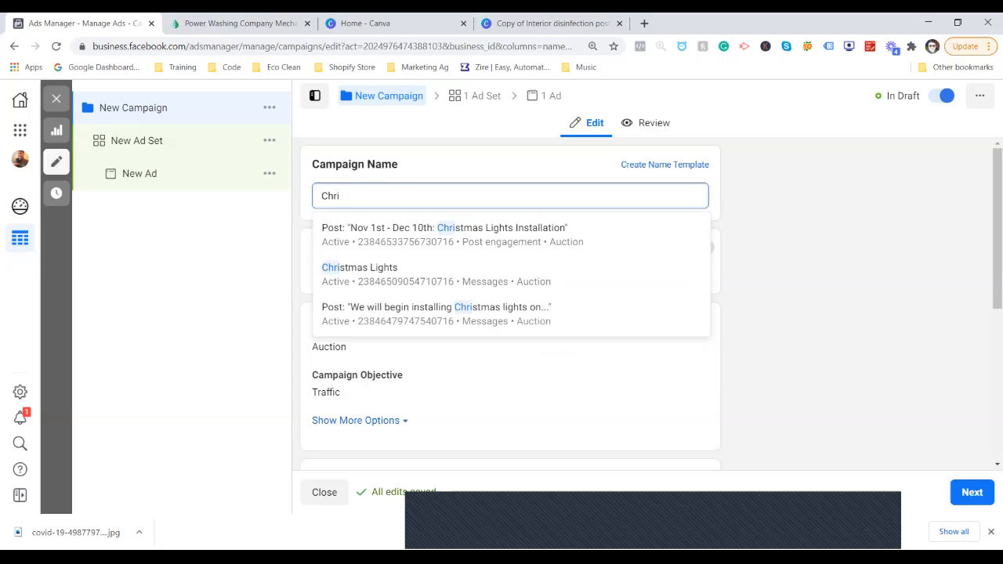
pyautogui.write('stman')
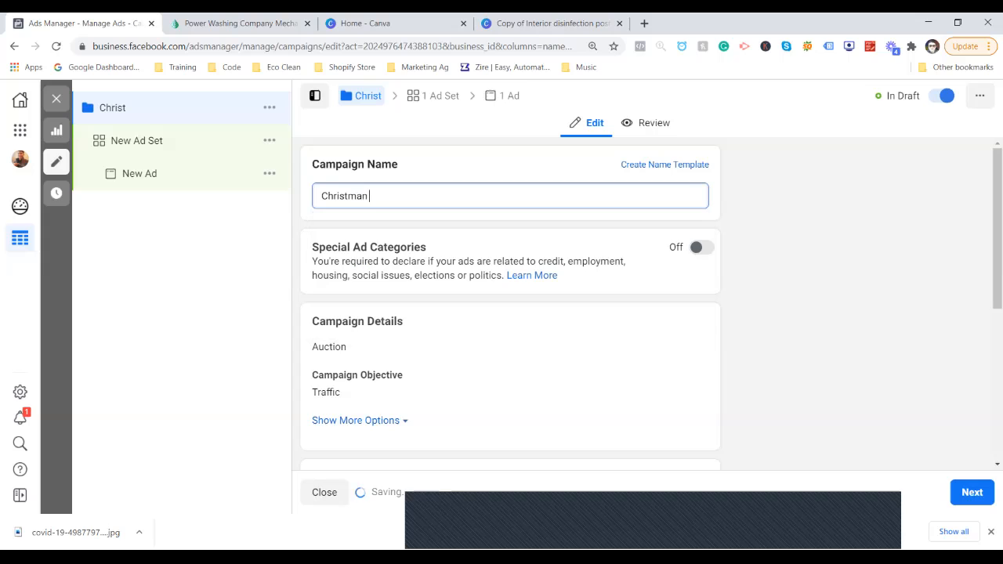
pyautogui.write('s')
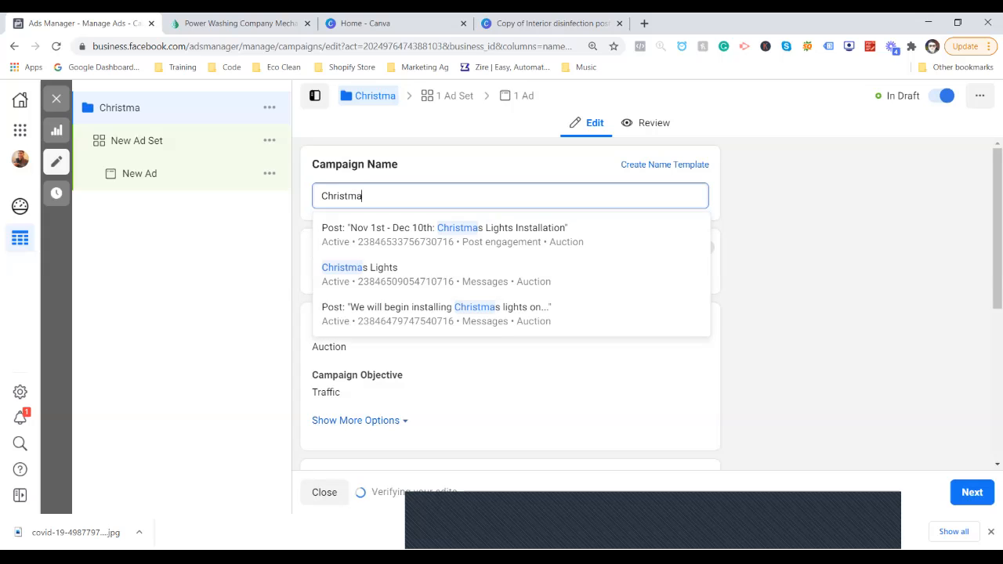
pyautogui.write(' LIght')
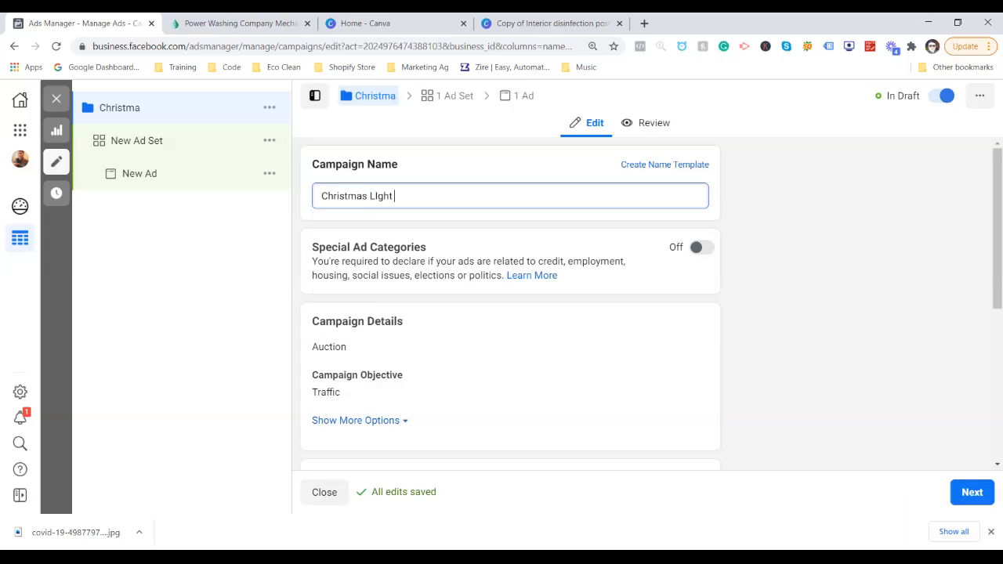
pyautogui.write(' Campighn')
pyautogui.press('BackSpace')
pyautogui.press('BackSpace')
pyautogui.write('n')
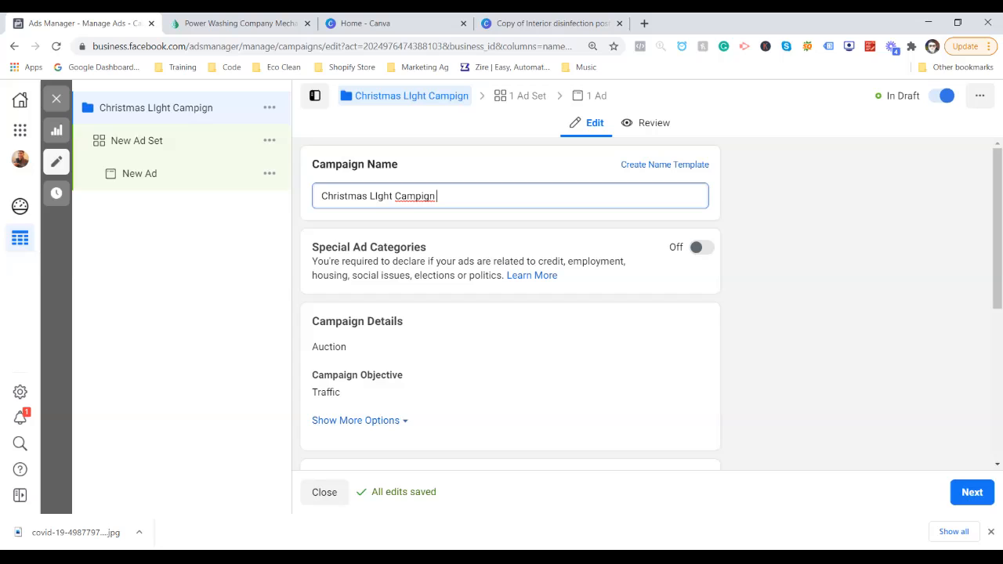
pyautogui.rightClick(435, 196)
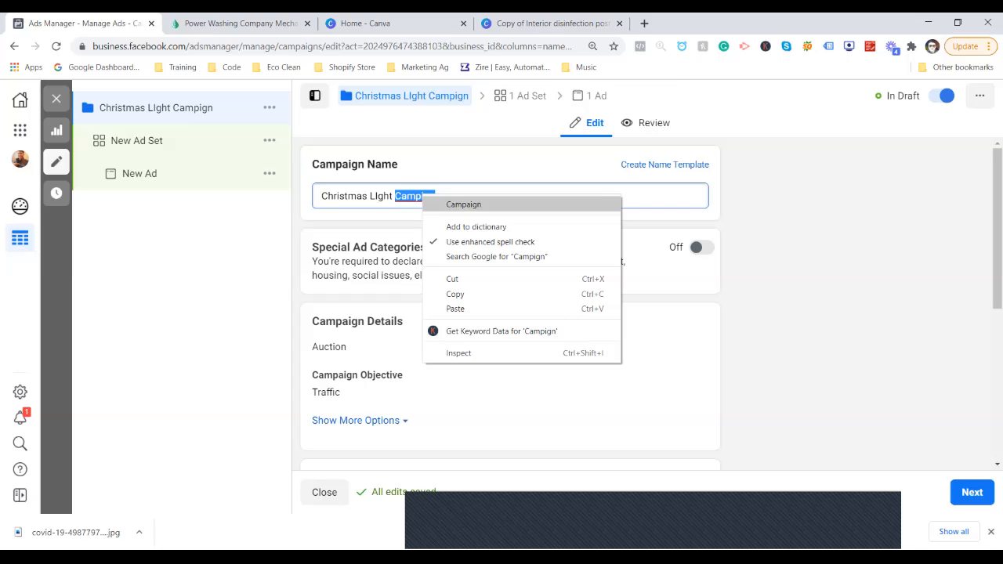
pyautogui.click(464, 204)
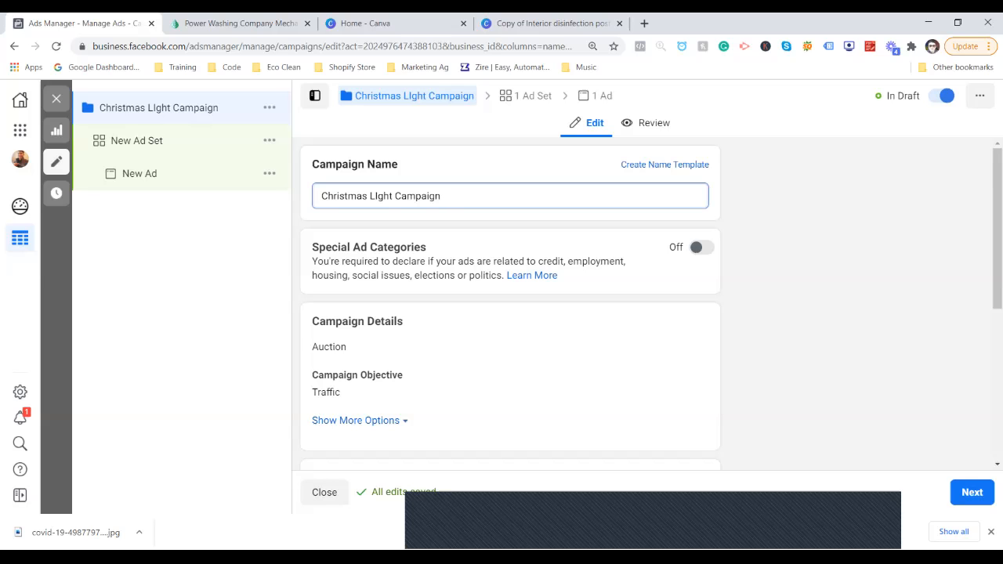
# Leave the remaining campaign settings at their defaults, proceed to the ad set and name it "Lights Campaign".
pyautogui.scroll(-4, 510, 306)
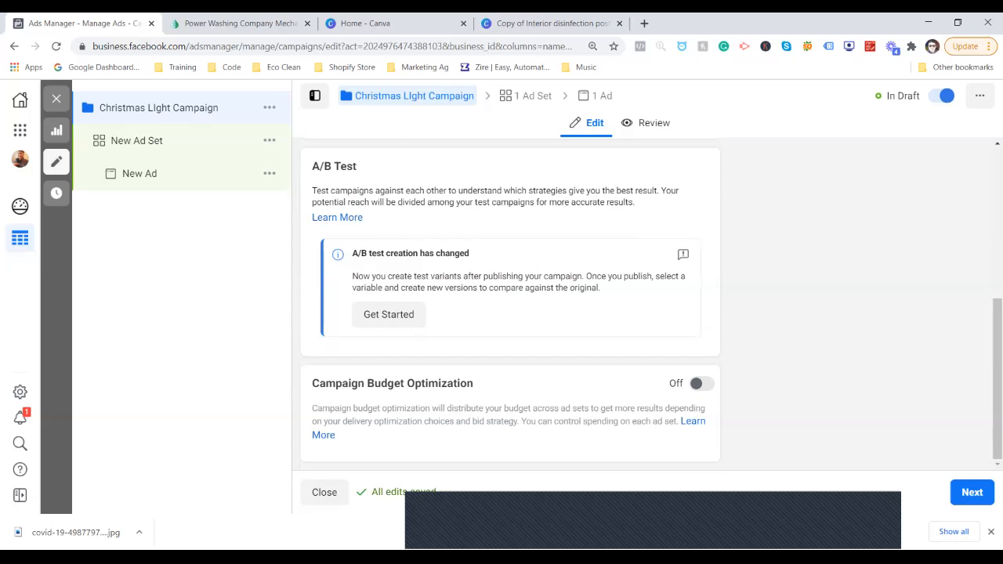
pyautogui.click(972, 492)
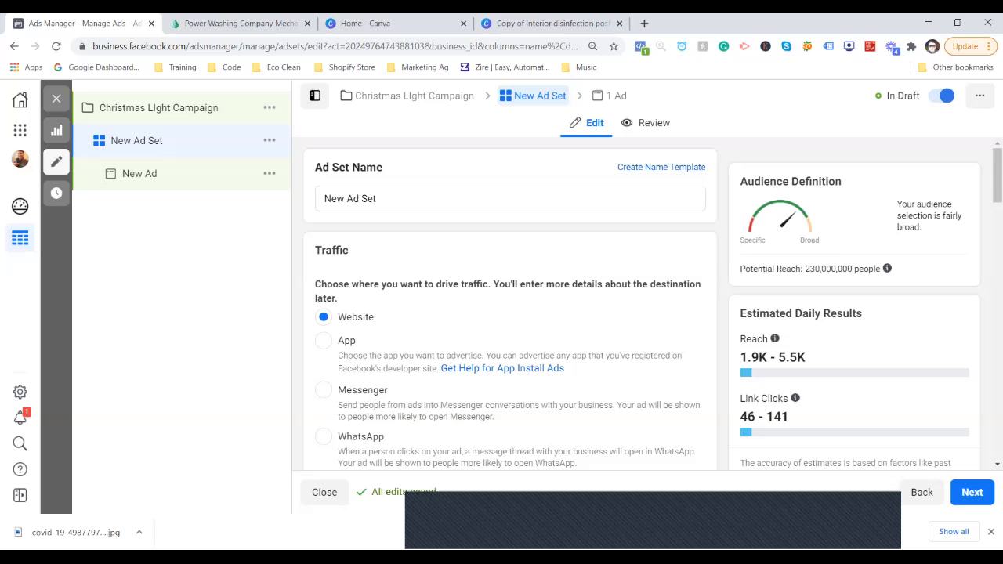
pyautogui.tripleClick(376, 199)
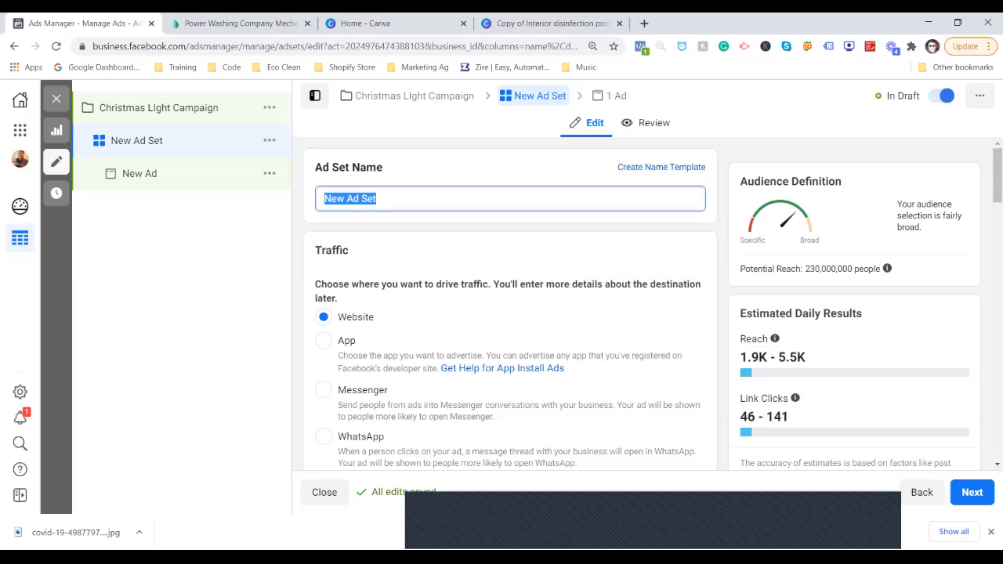
pyautogui.write('Lights')
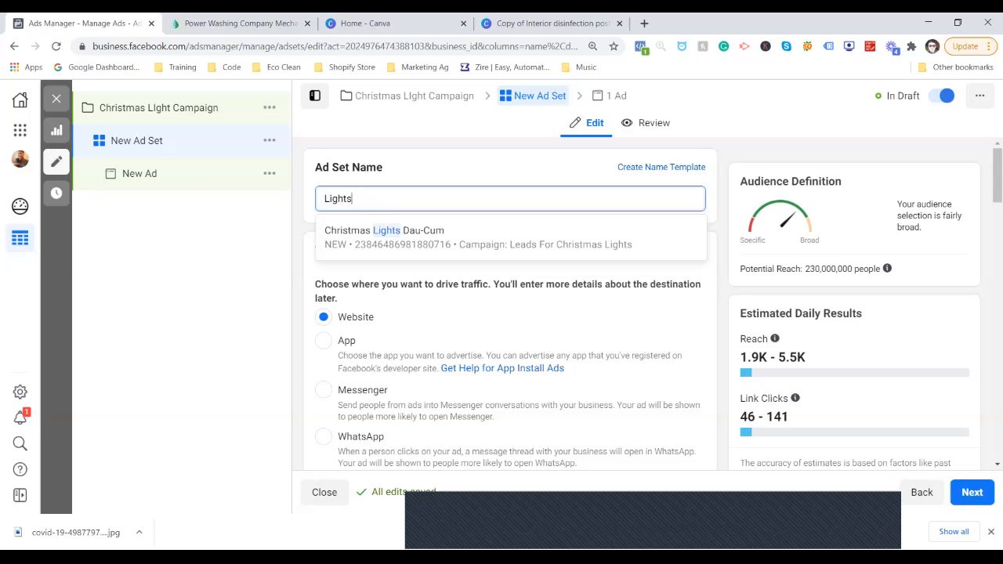
pyautogui.write(' Campaign')
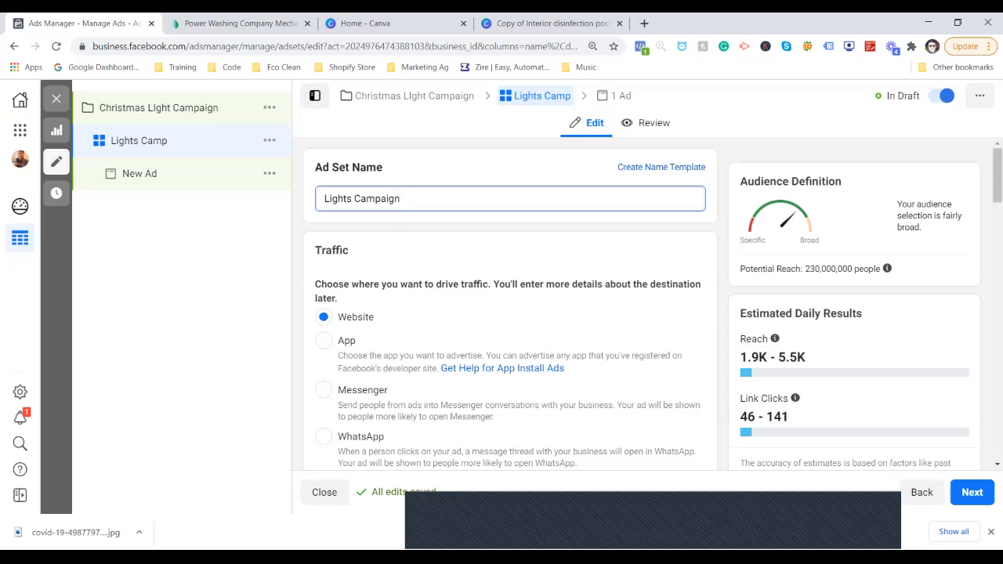
# Set the ad set's daily budget to $10 USD.
pyautogui.scroll(-2, 510, 306)
pyautogui.scroll(-4, 510, 306)
pyautogui.click(551, 290)
pyautogui.hotkey('ctrl', 'a')
pyautogui.write('10')
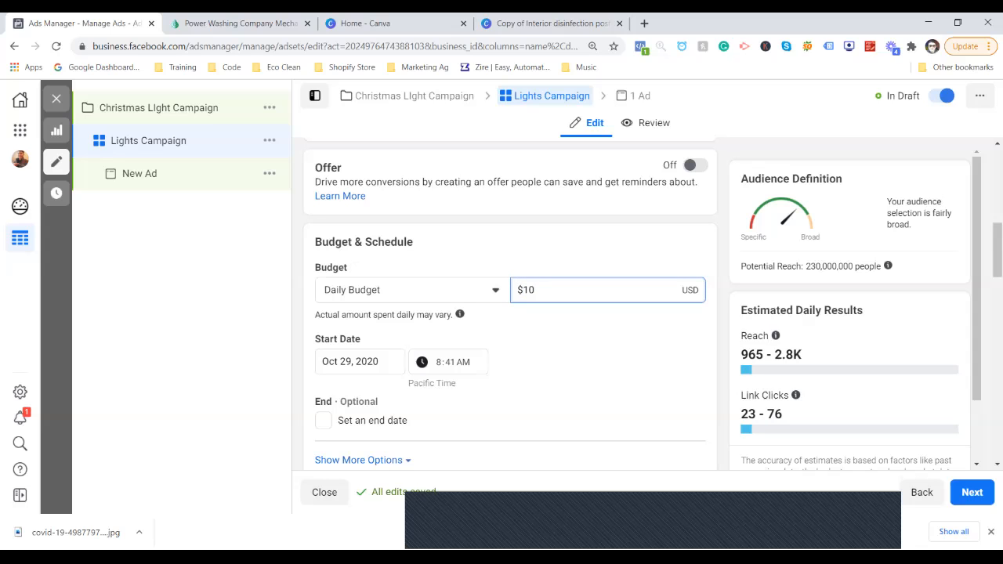
# Edit the new audience's locations and remove United States from the included places.
pyautogui.scroll(-3, 510, 306)
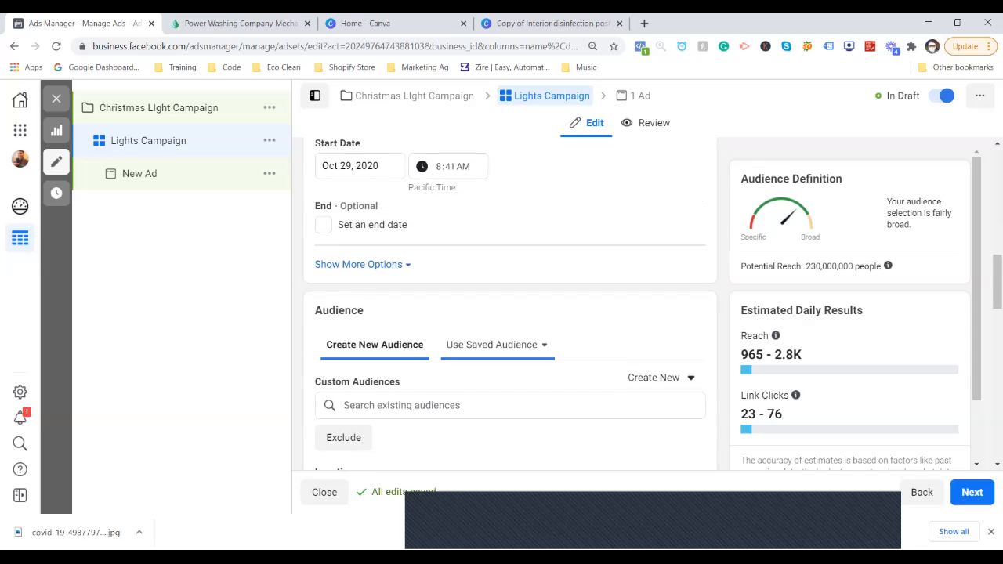
pyautogui.scroll(-2, 509, 306)
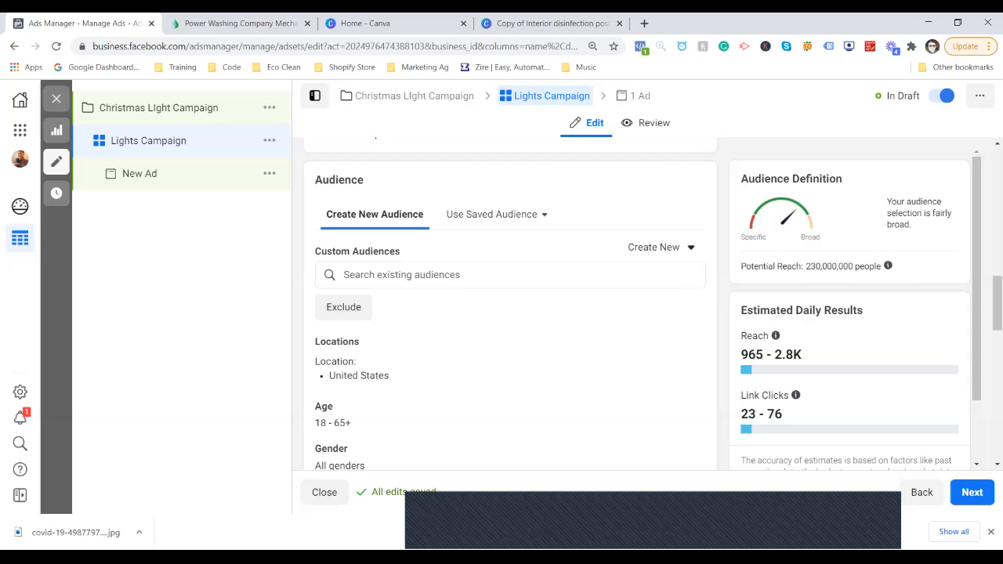
pyautogui.scroll(-1, 510, 306)
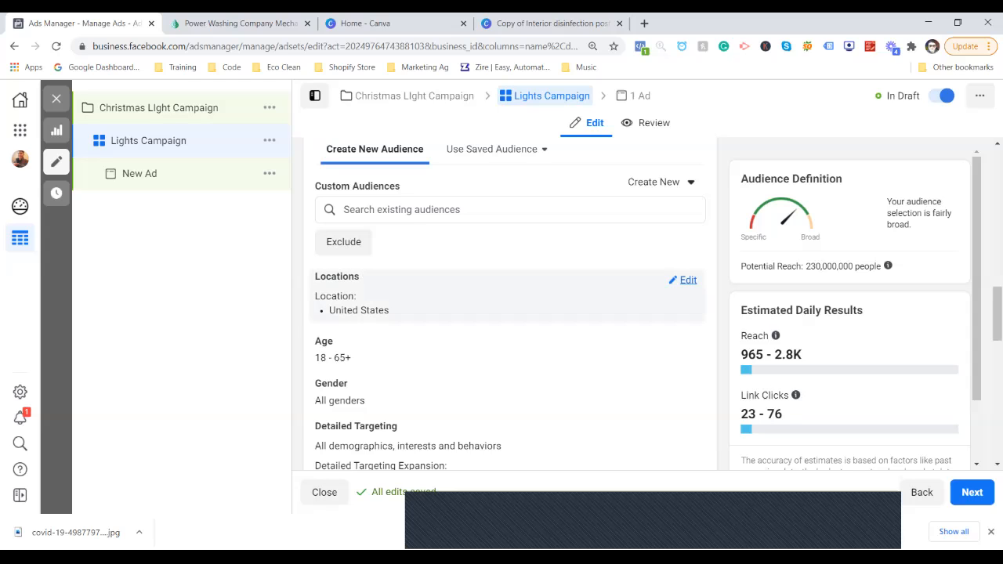
pyautogui.click(687, 280)
pyautogui.scroll(-2, 510, 306)
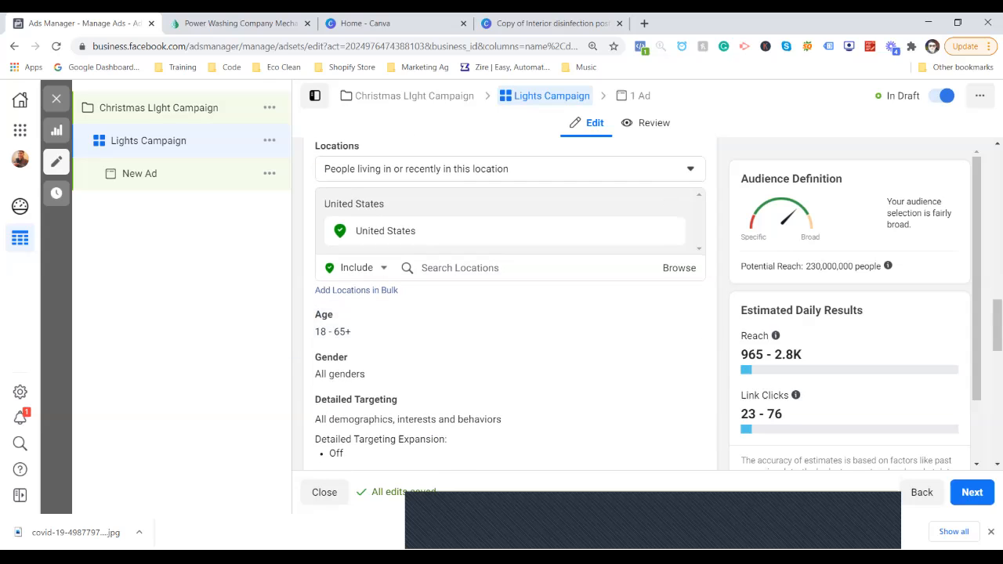
pyautogui.click(670, 203)
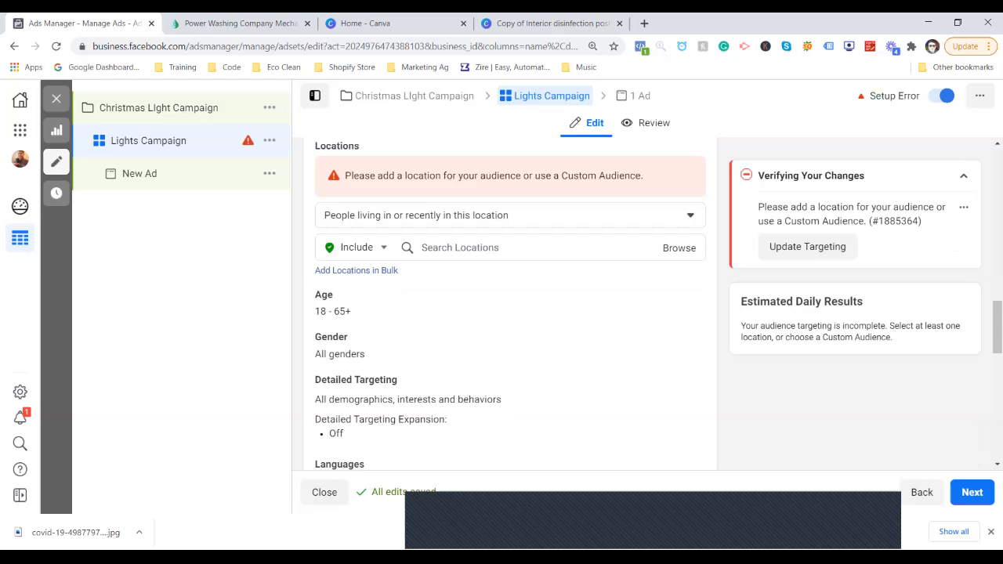
# Keep the location type as "People living in or recently in this location" and include Cumberland County near Harrisburg.
pyautogui.click(670, 211)
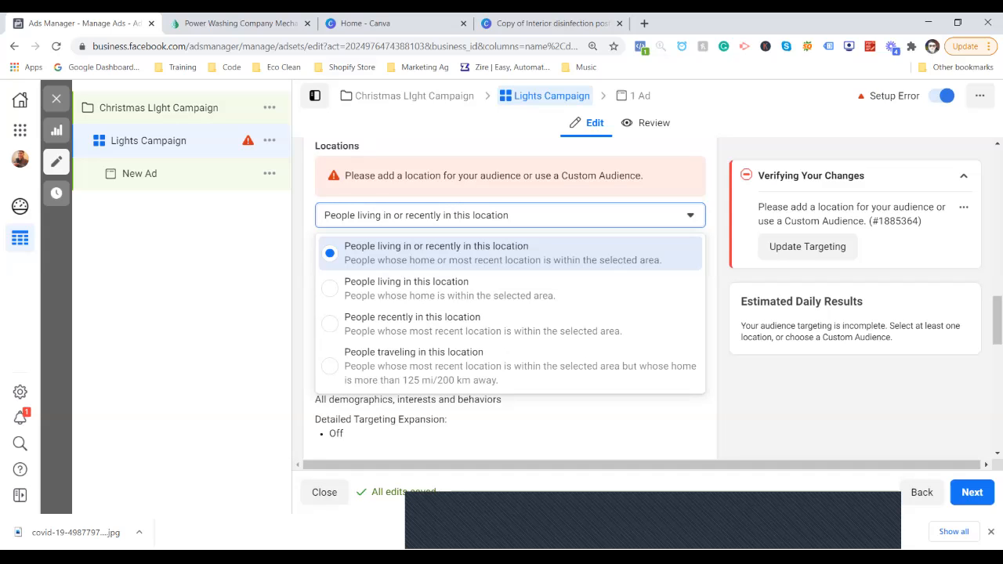
pyautogui.click(501, 252)
pyautogui.click(472, 248)
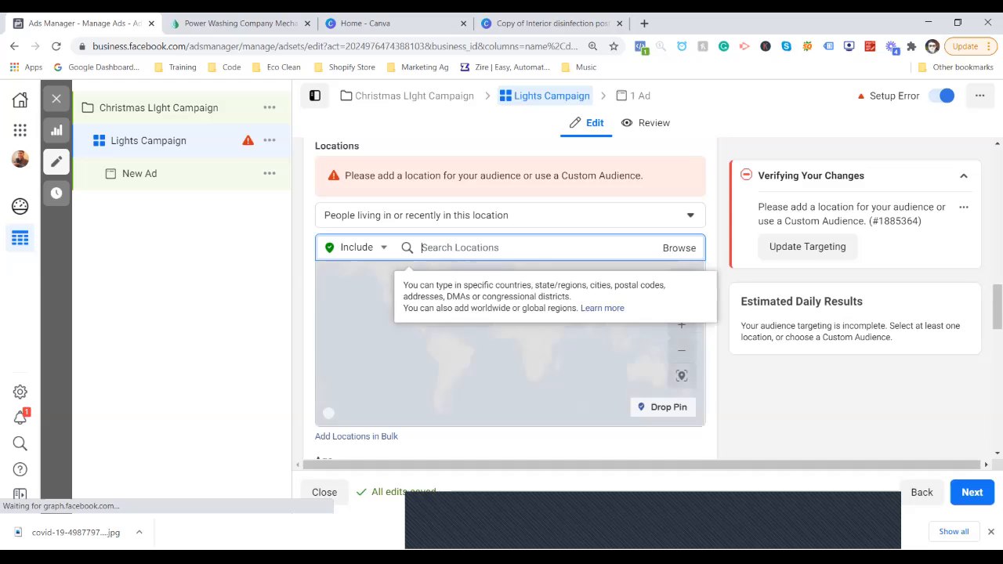
pyautogui.write('cumberland county')
pyautogui.press('Down')
pyautogui.press('Down')
pyautogui.press('Up')
pyautogui.press('Return')
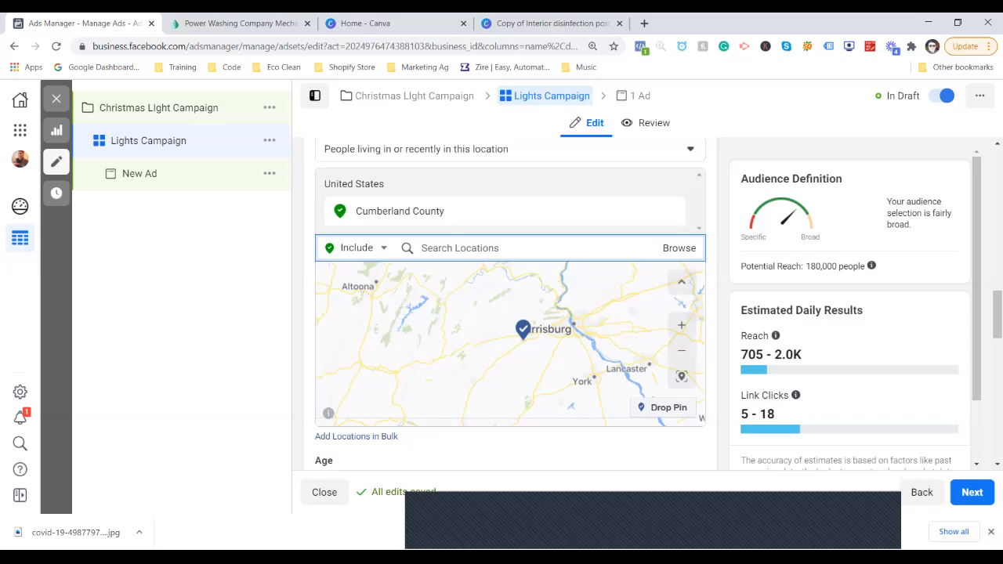
# Add Dauphin County, Pennsylvania to the included locations and check the audience's potential reach.
pyautogui.write('dauphin county')
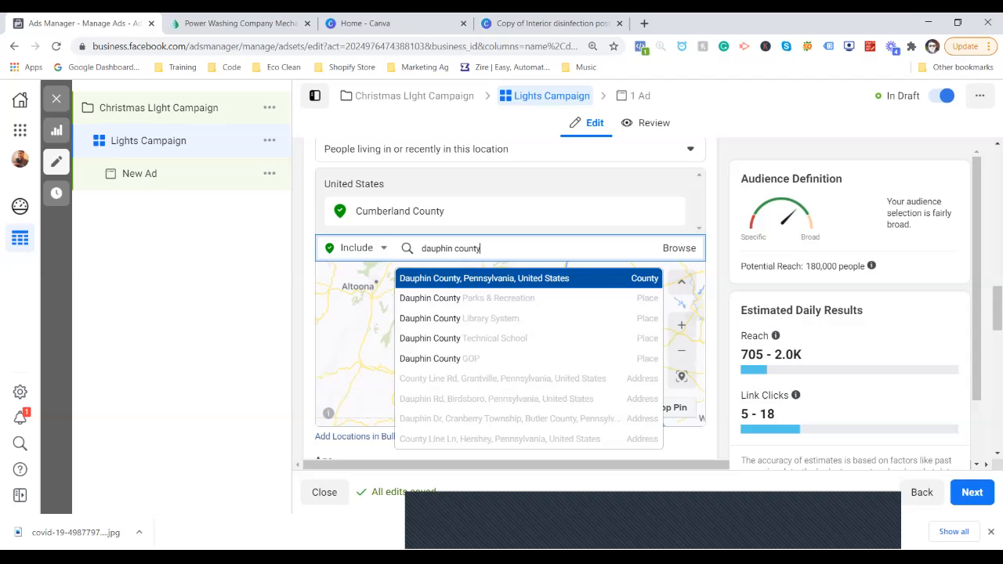
pyautogui.press('Return')
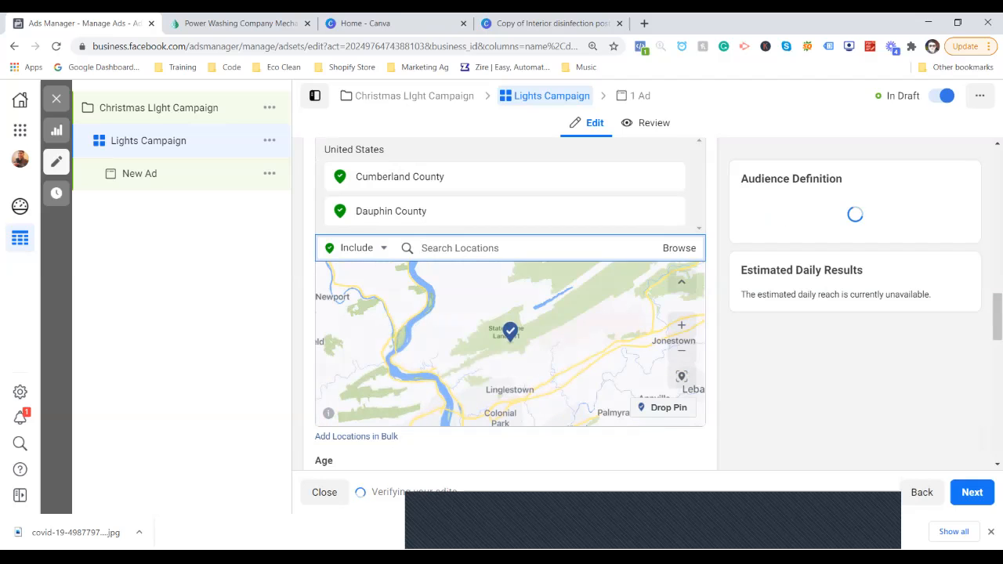
pyautogui.scroll(-2, 509, 313)
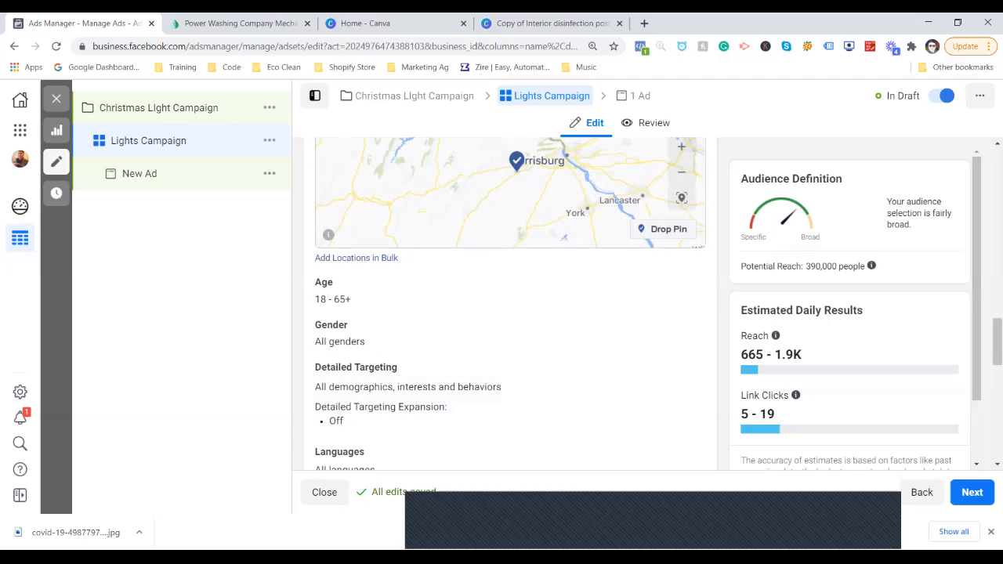
pyautogui.moveTo(865, 266); pyautogui.dragTo(768, 266)
# Add the "Home improvement" interest to the audience's detailed targeting.
pyautogui.scroll(-2, 510, 301)
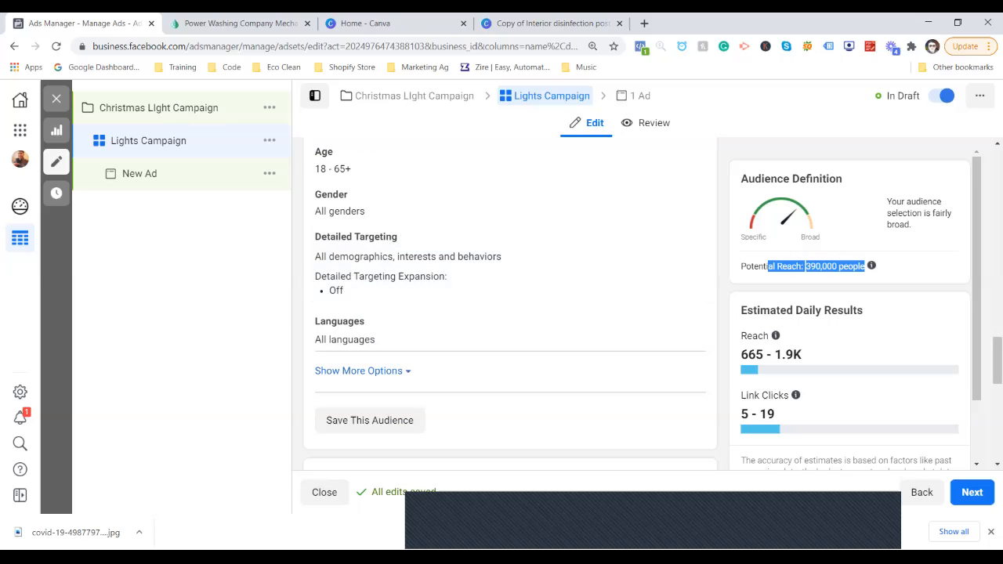
pyautogui.click(688, 241)
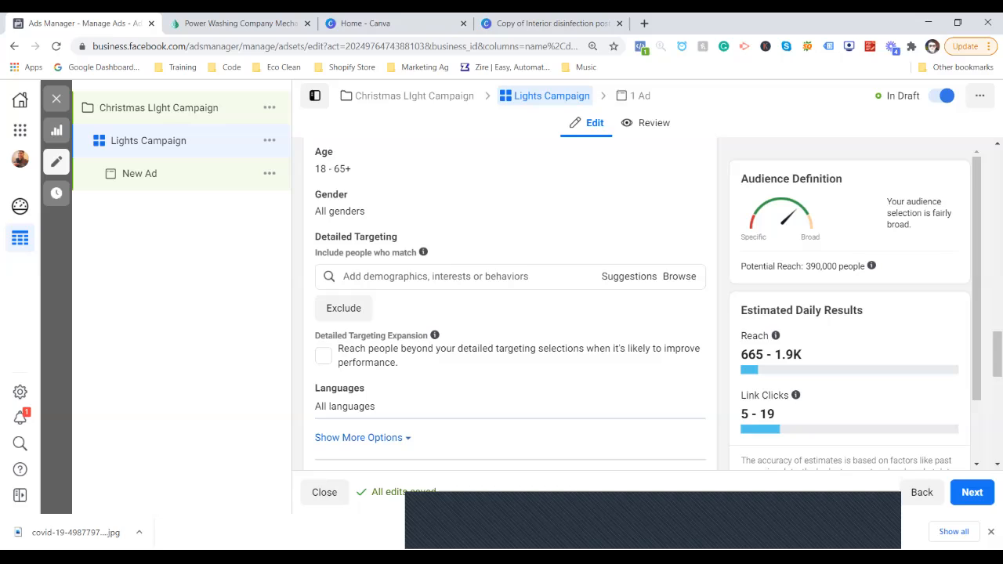
pyautogui.click(436, 276)
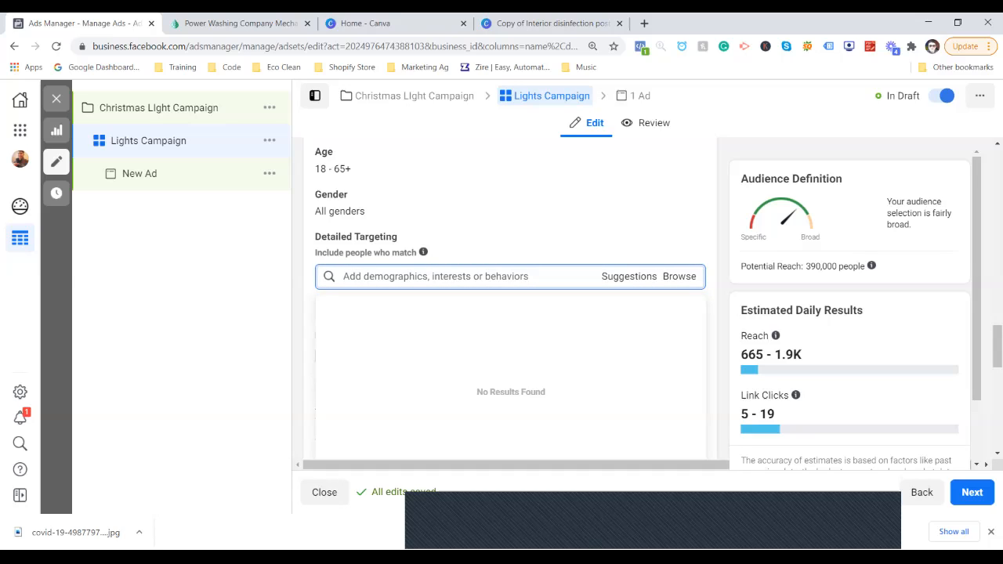
pyautogui.write('hoomee')
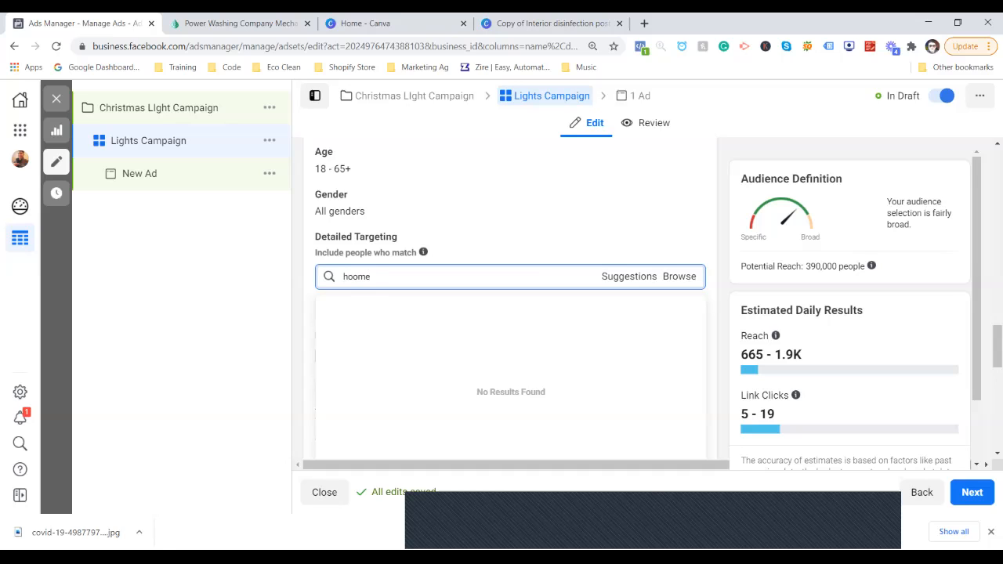
pyautogui.press('BackSpace')
pyautogui.press('BackSpace')
pyautogui.press('BackSpace')
pyautogui.press('BackSpace')
pyautogui.press('BackSpace')
pyautogui.write('home impor')
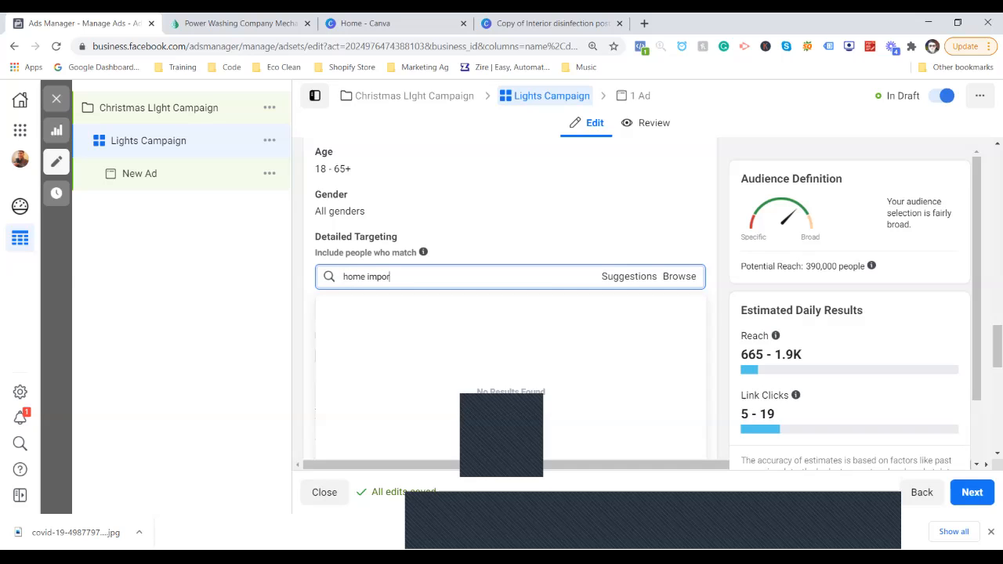
pyautogui.press('BackSpace')
pyautogui.press('BackSpace')
pyautogui.write('ro')
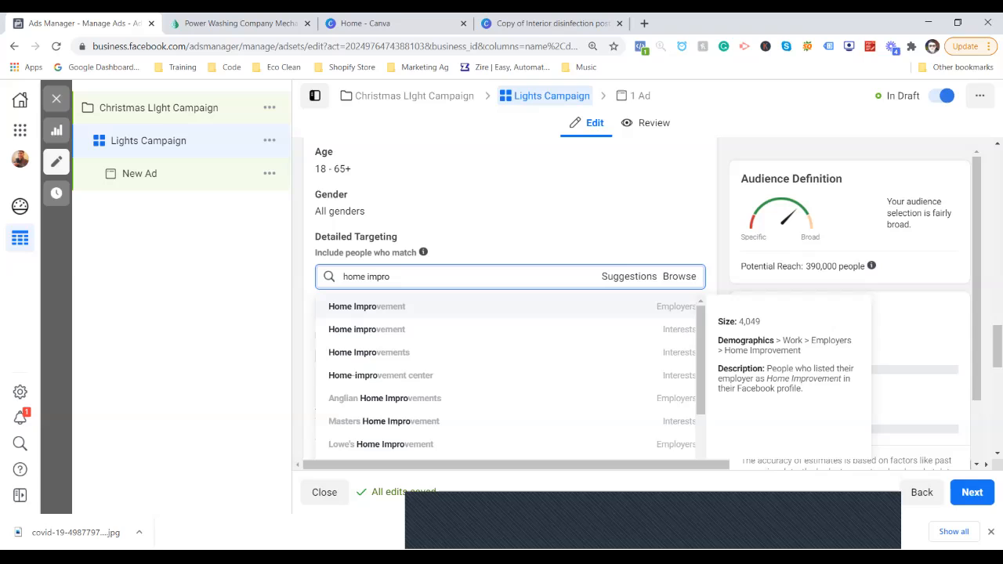
pyautogui.write('vemnet')
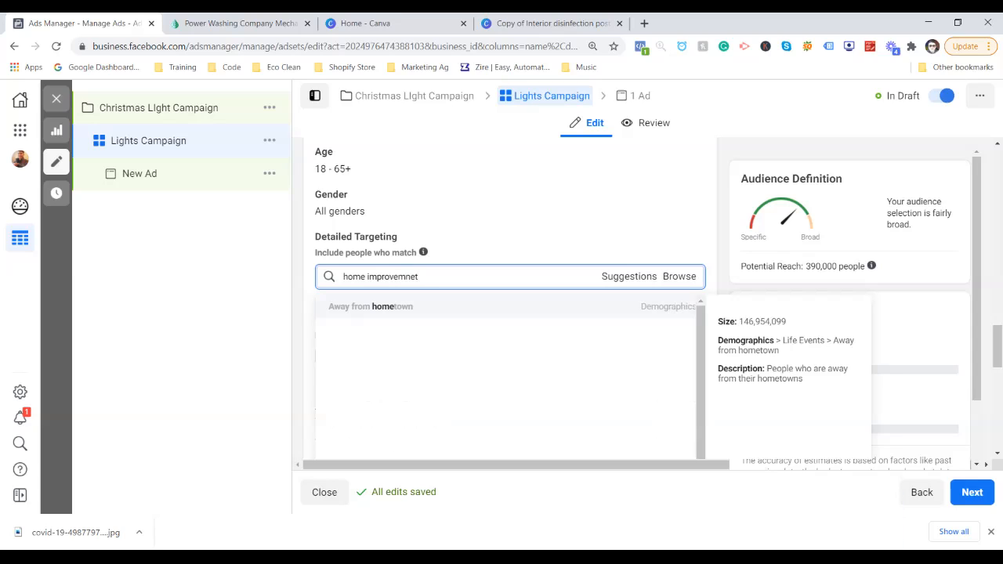
pyautogui.press('BackSpace')
pyautogui.press('BackSpace')
pyautogui.press('BackSpace')
pyautogui.press('BackSpace')
pyautogui.write('ment')
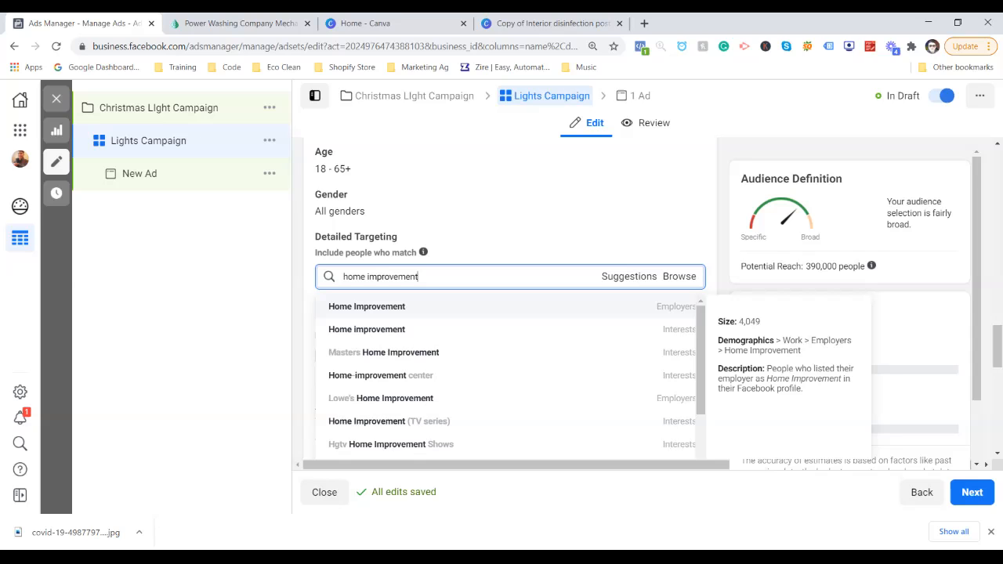
pyautogui.press('Down')
pyautogui.press('Return')
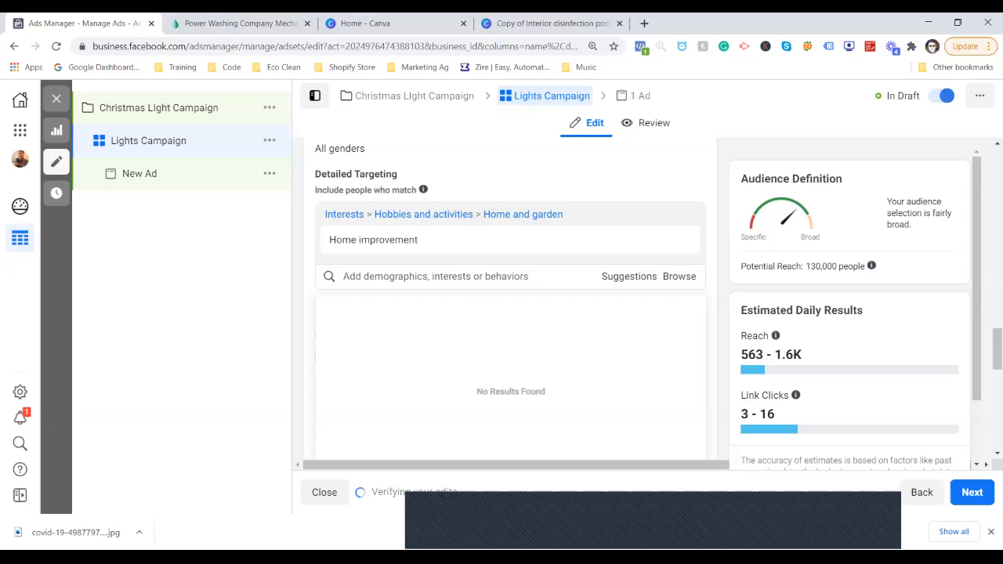
# Leave the placements and the optimization and delivery settings at their defaults and proceed to the ad.
pyautogui.scroll(-4, 510, 314)
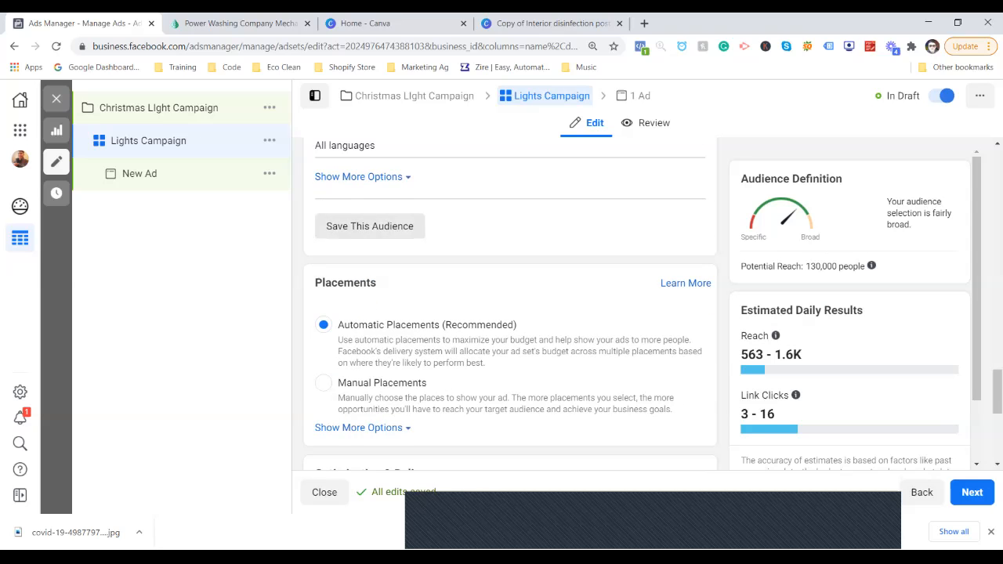
pyautogui.scroll(-4, 509, 314)
pyautogui.scroll(-1, 510, 314)
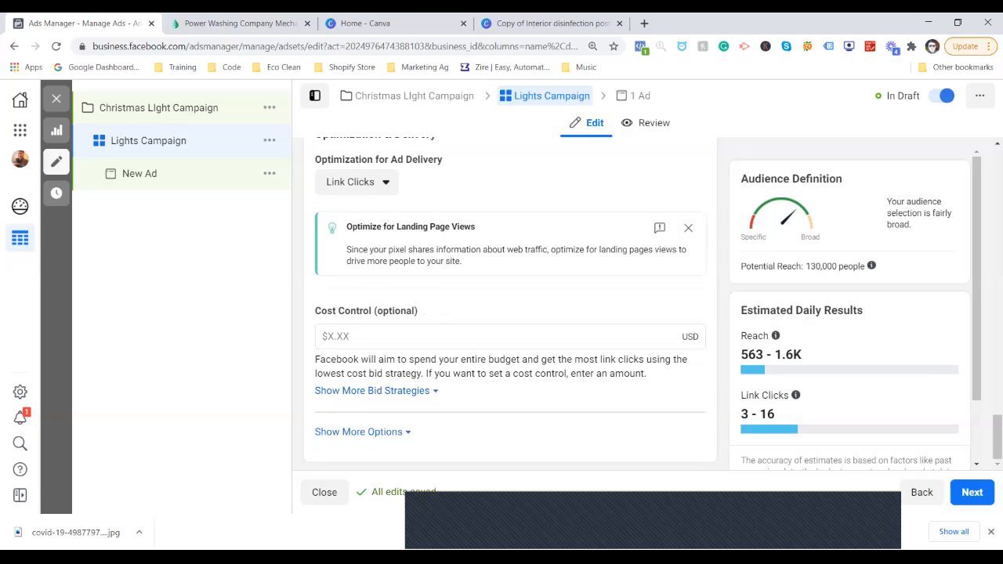
pyautogui.click(972, 492)
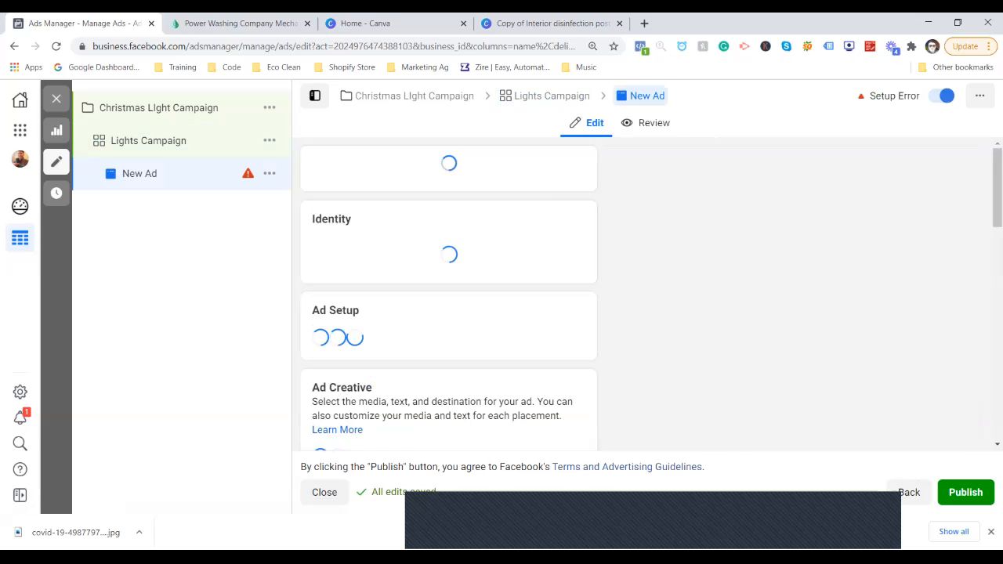
pyautogui.doubleClick(351, 196)
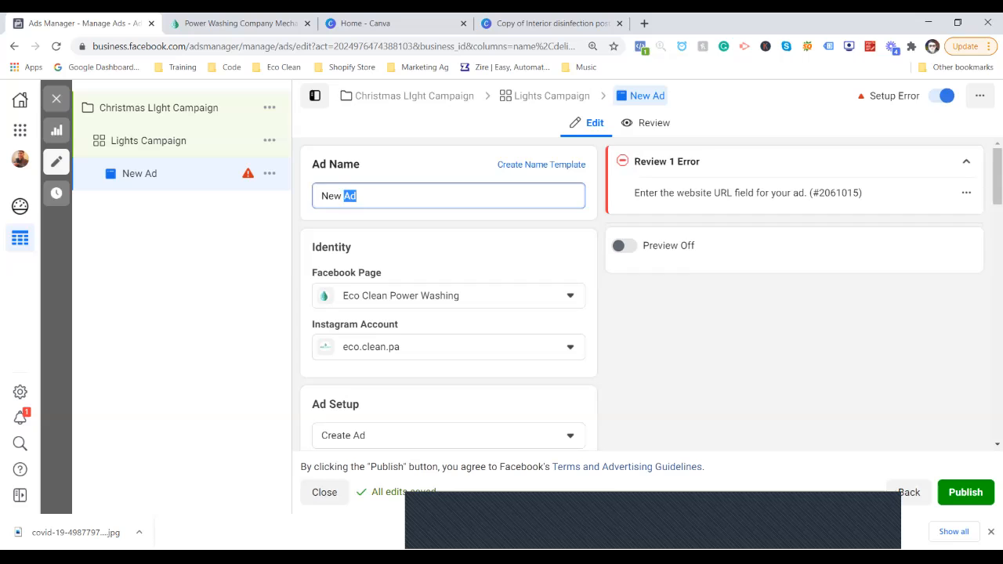
pyautogui.tripleClick(351, 196)
pyautogui.click(666, 337)
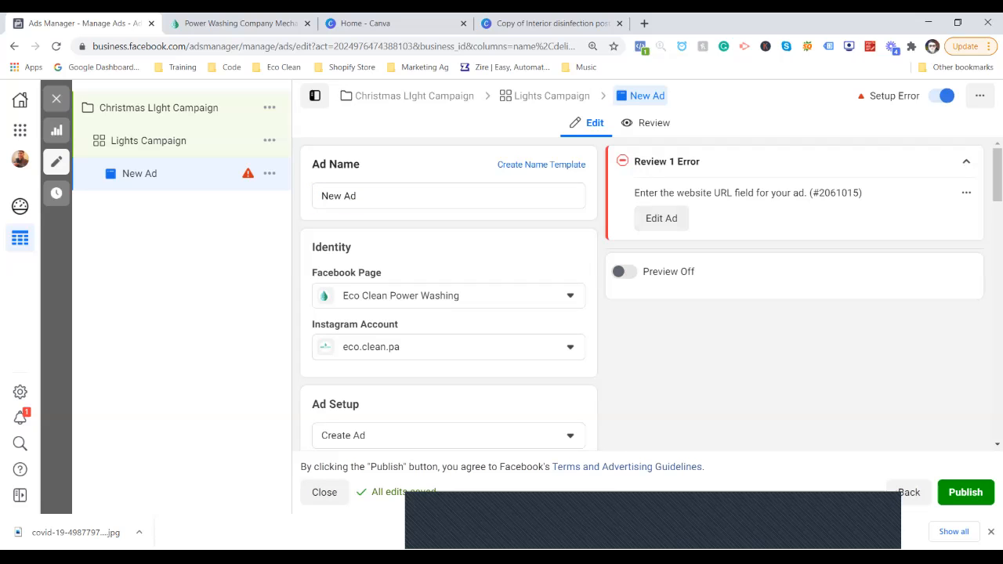
# Keep the ad setup on Create Ad with the Single Image or Video format, reviewing the available setup options.
pyautogui.scroll(-3, 448, 298)
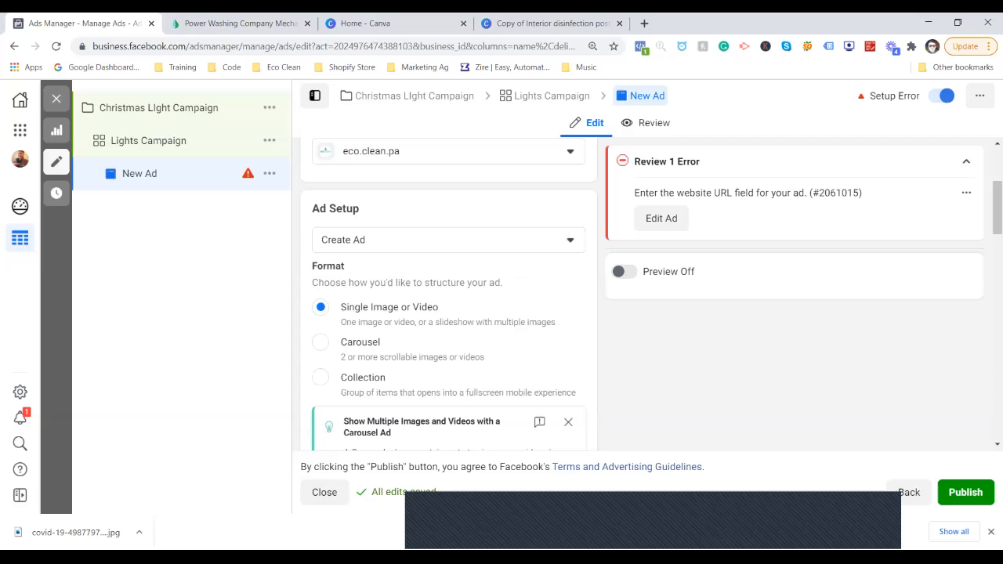
pyautogui.click(448, 240)
pyautogui.click(363, 272)
pyautogui.scroll(-2, 448, 298)
pyautogui.scroll(1, 448, 298)
pyautogui.click(448, 174)
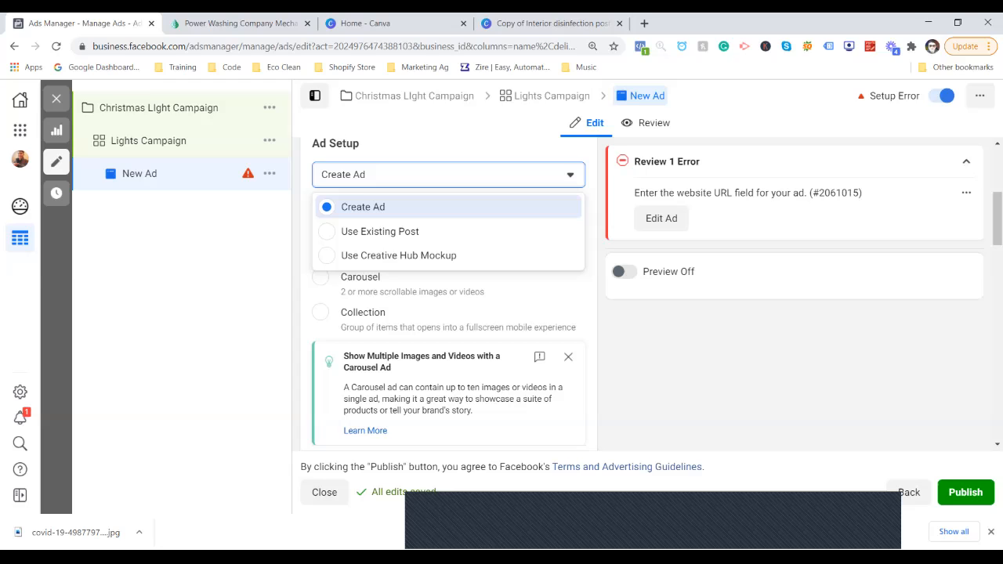
pyautogui.click(363, 207)
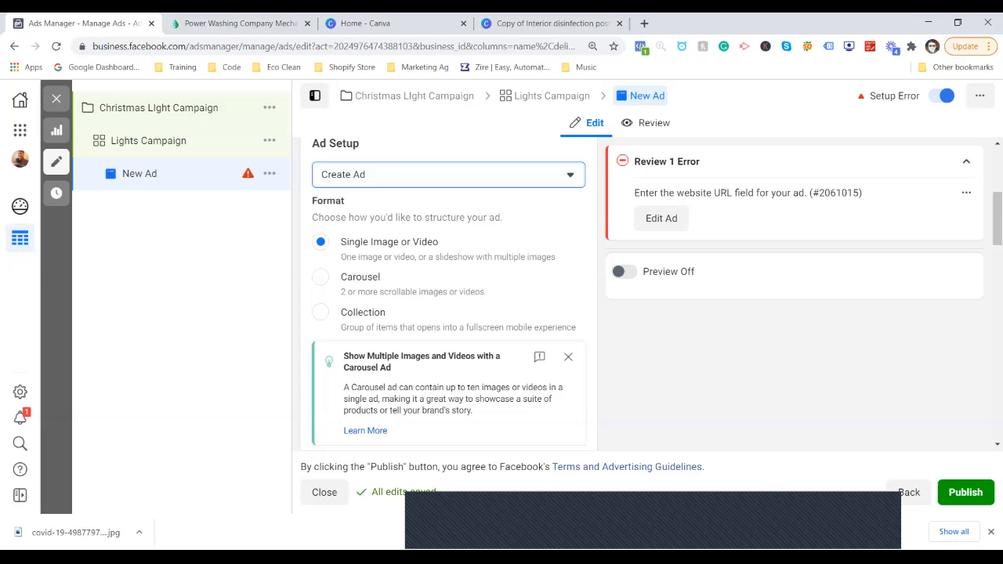
pyautogui.scroll(-2, 450, 314)
pyautogui.scroll(2, 449, 313)
# Switch to Canva and look through the existing designs for a Christmas lights creative usable in the ad.
pyautogui.click(365, 23)
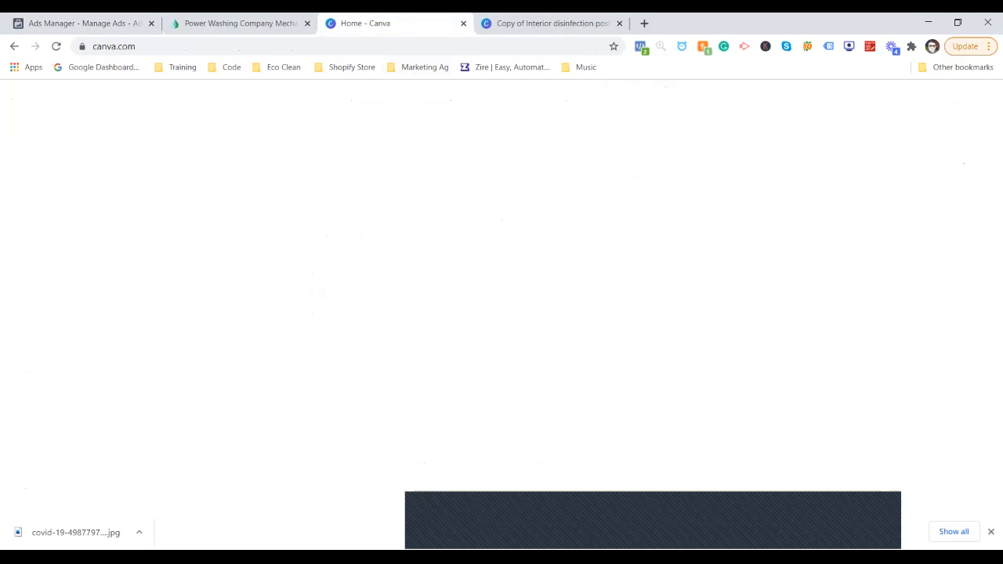
pyautogui.scroll(-1, 243, 282)
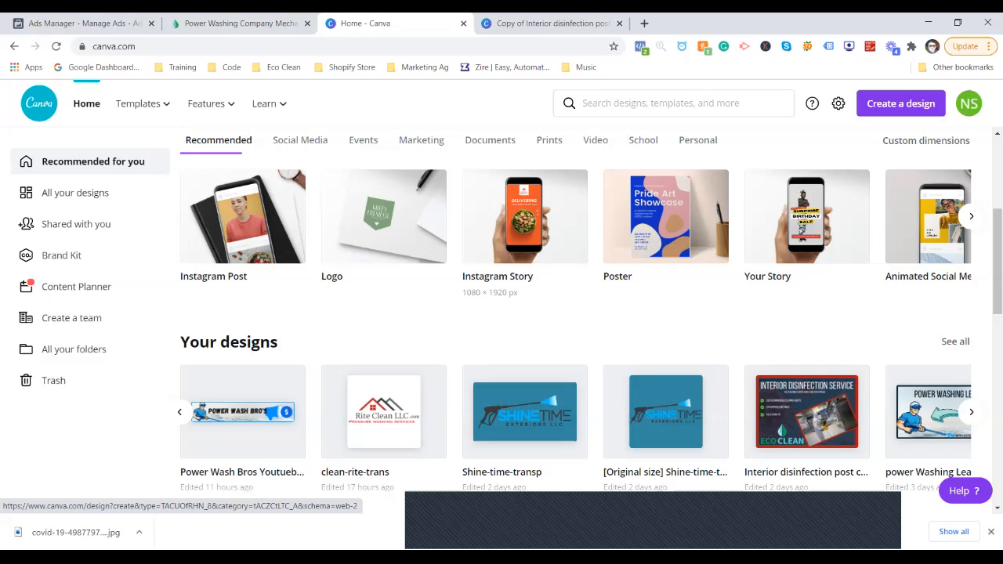
pyautogui.hotkey('ctrl', 'Tab')
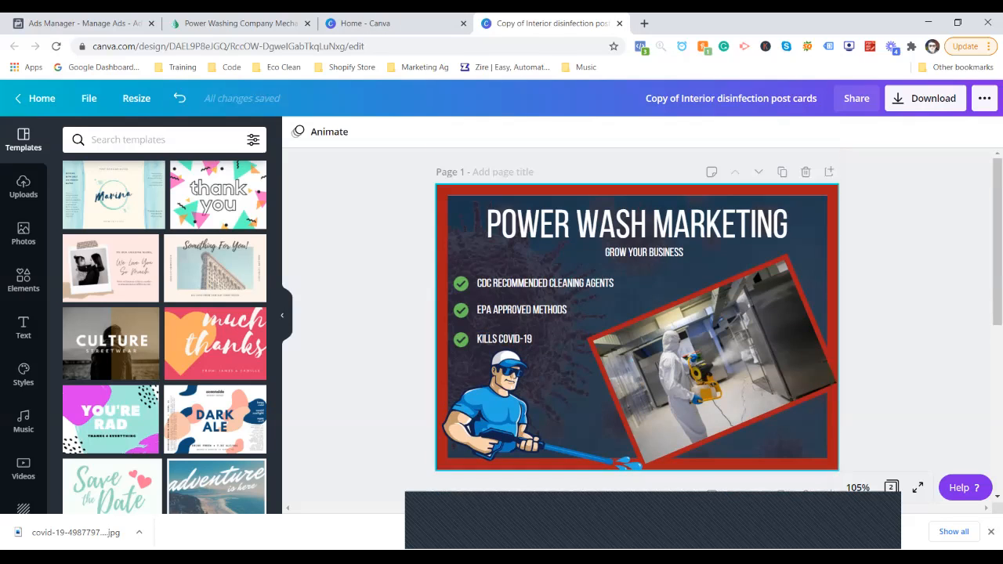
pyautogui.hotkey('ctrl', 'shift', 'Tab')
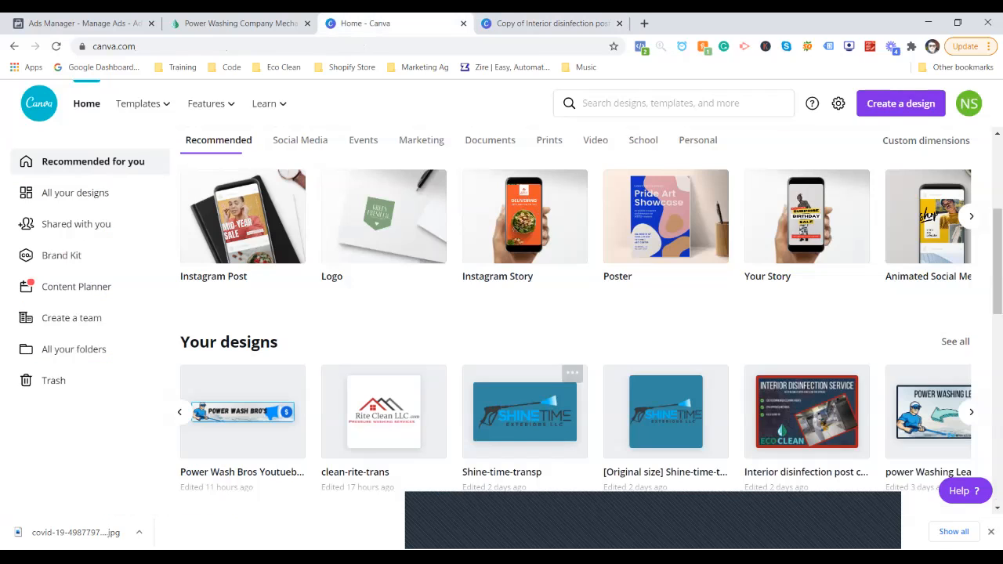
pyautogui.scroll(-1, 591, 318)
pyautogui.click(972, 347)
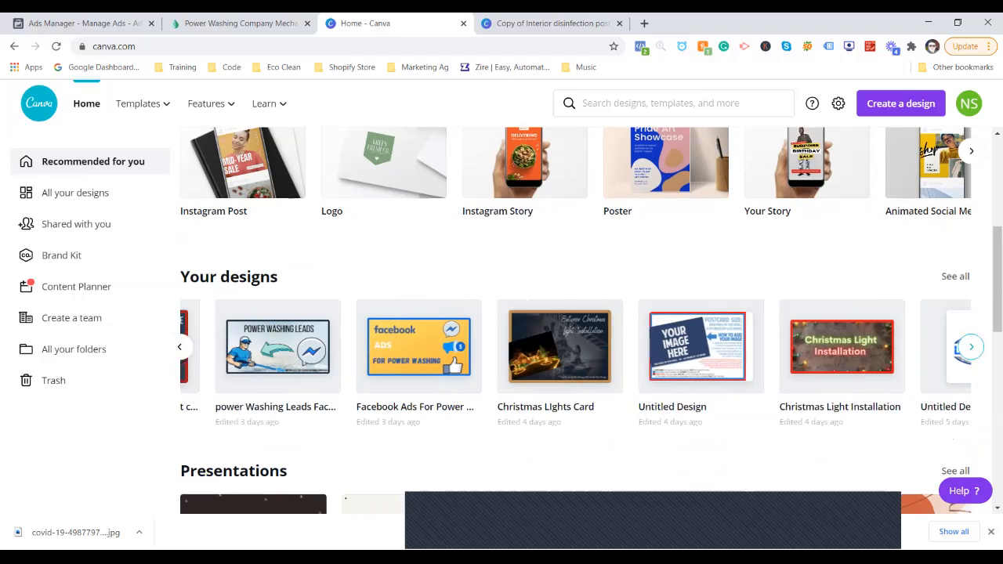
pyautogui.click(971, 347)
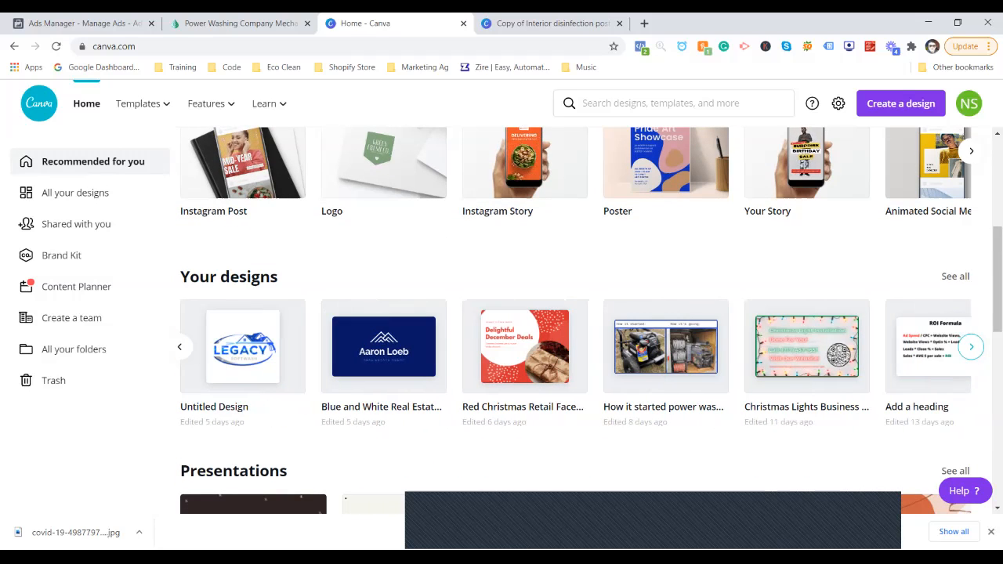
pyautogui.click(180, 347)
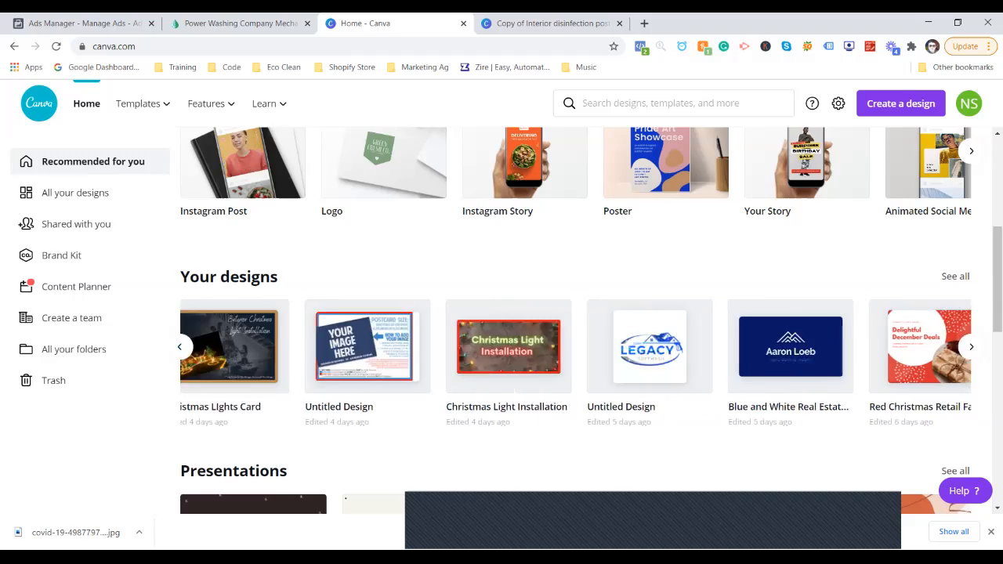
# Search the templates for "facebook", open the Xenon technology Facebook cover template, and close the old postcard design.
pyautogui.scroll(4, 180, 348)
pyautogui.click(539, 279)
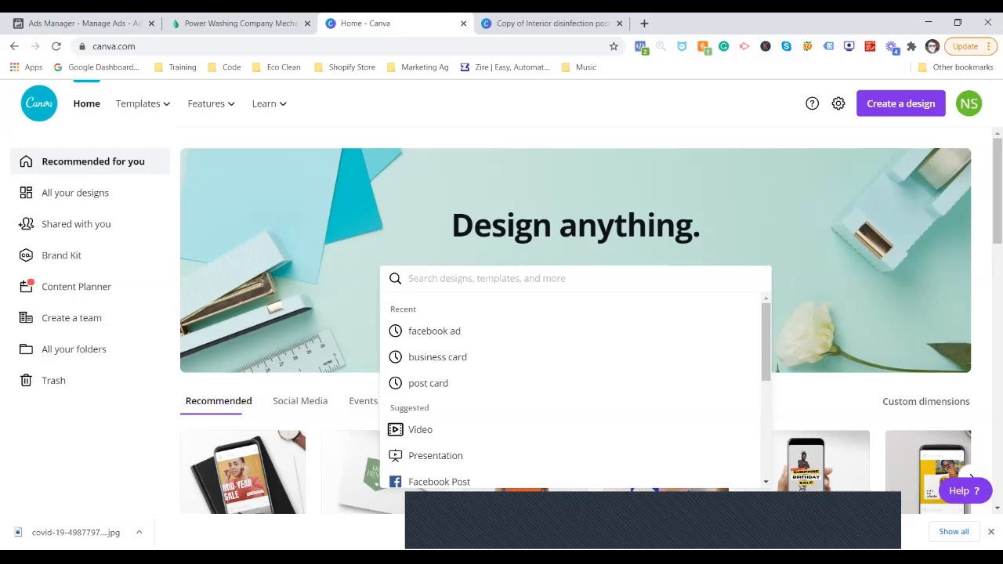
pyautogui.write('facebook')
pyautogui.press('Return')
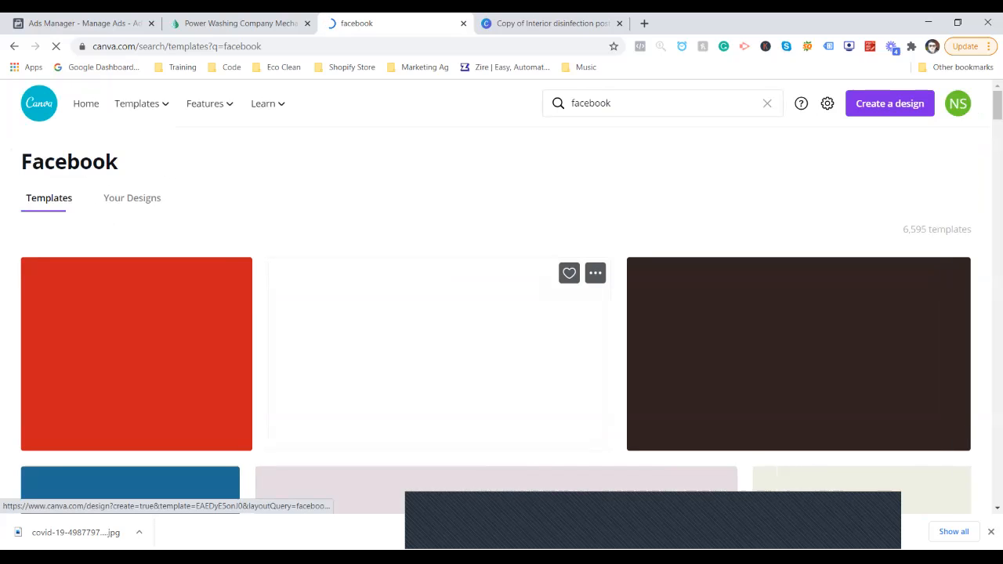
pyautogui.scroll(-4, 470, 360)
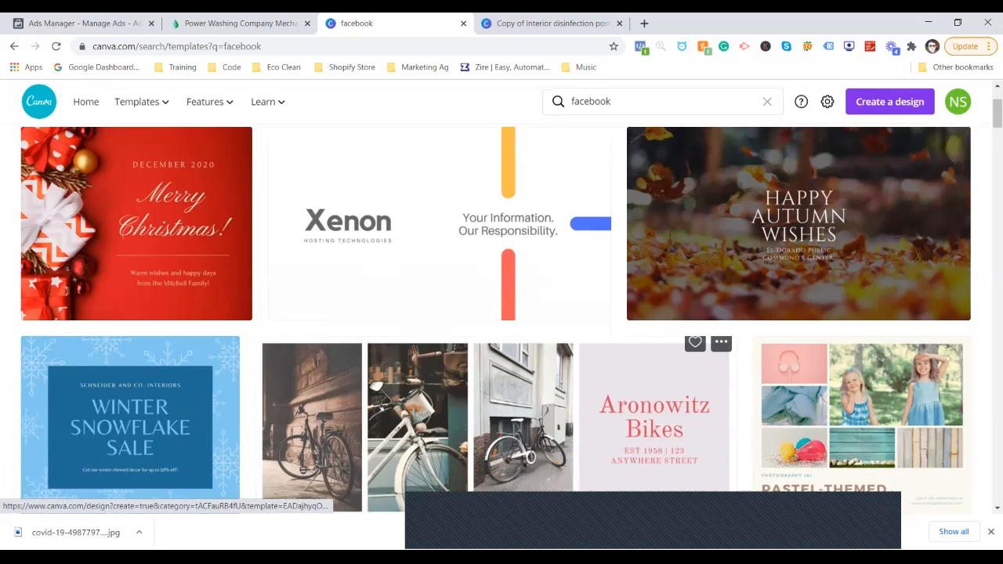
pyautogui.scroll(3, 471, 360)
pyautogui.click(471, 361)
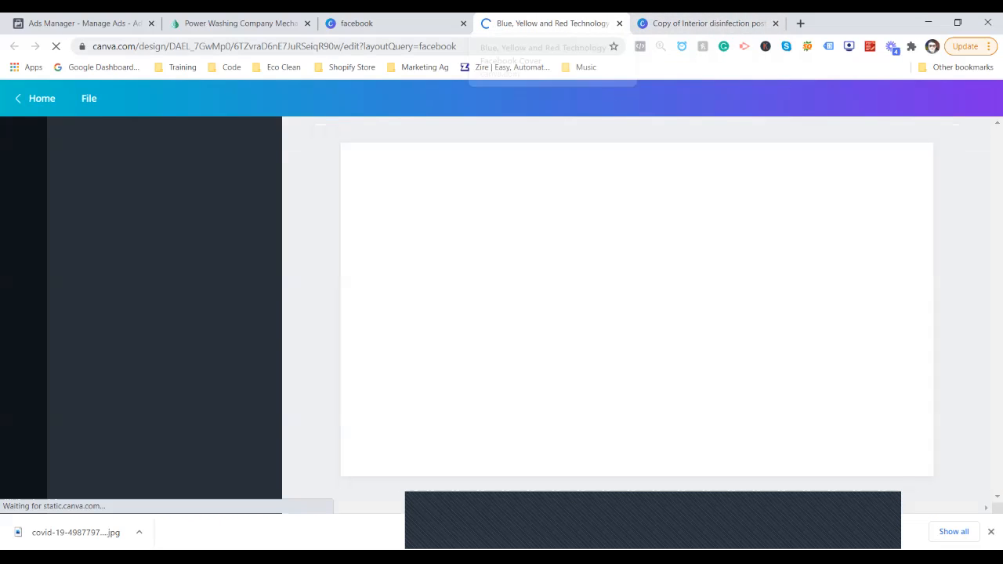
pyautogui.click(745, 24)
pyautogui.click(776, 23)
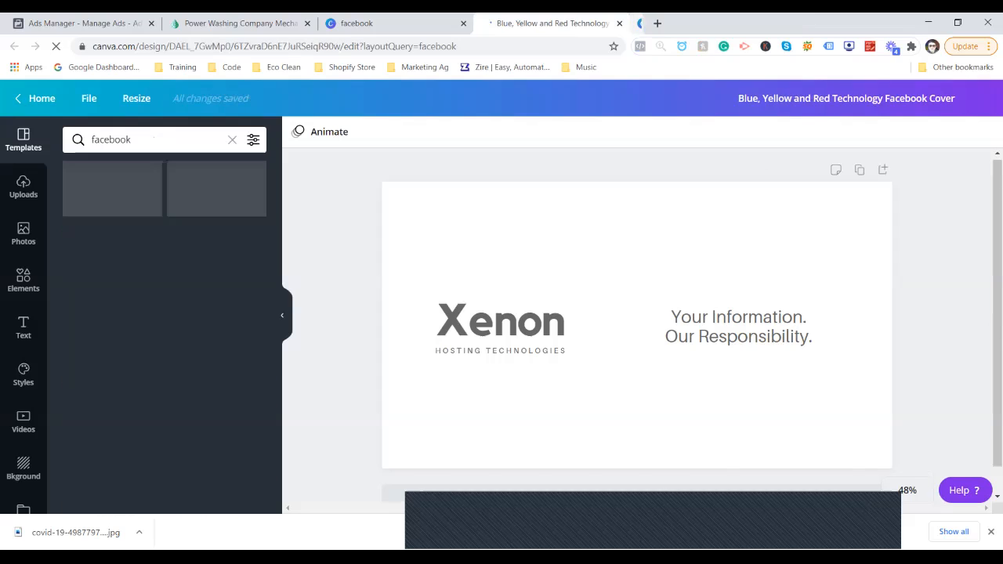
# Delete all of the Xenon template's text and shapes to leave a blank page.
pyautogui.moveTo(964, 371); pyautogui.dragTo(381, 209)
pyautogui.press('Delete')
pyautogui.scroll(-1, 637, 314)
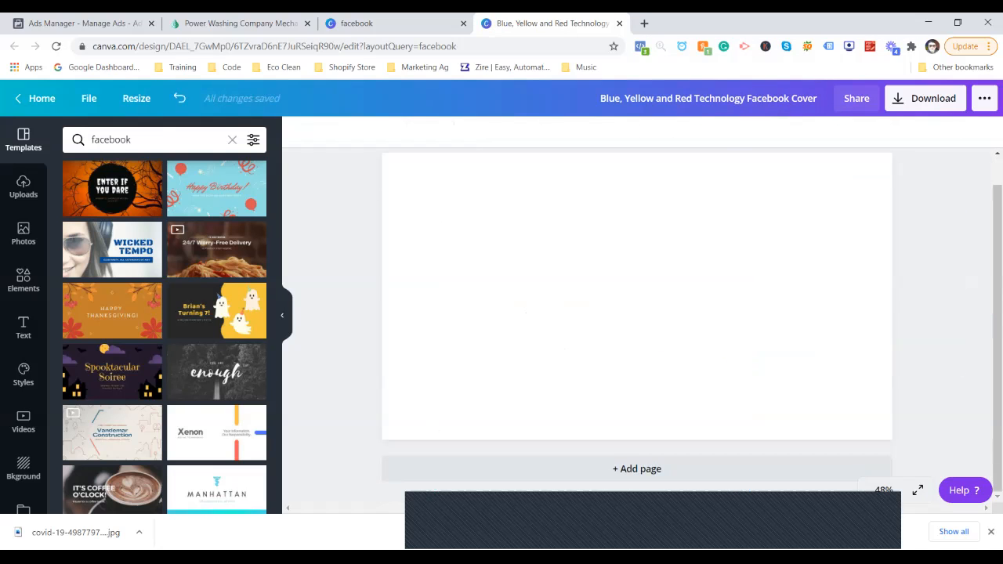
pyautogui.scroll(1, 637, 314)
pyautogui.scroll(-1, 637, 313)
pyautogui.scroll(1, 637, 313)
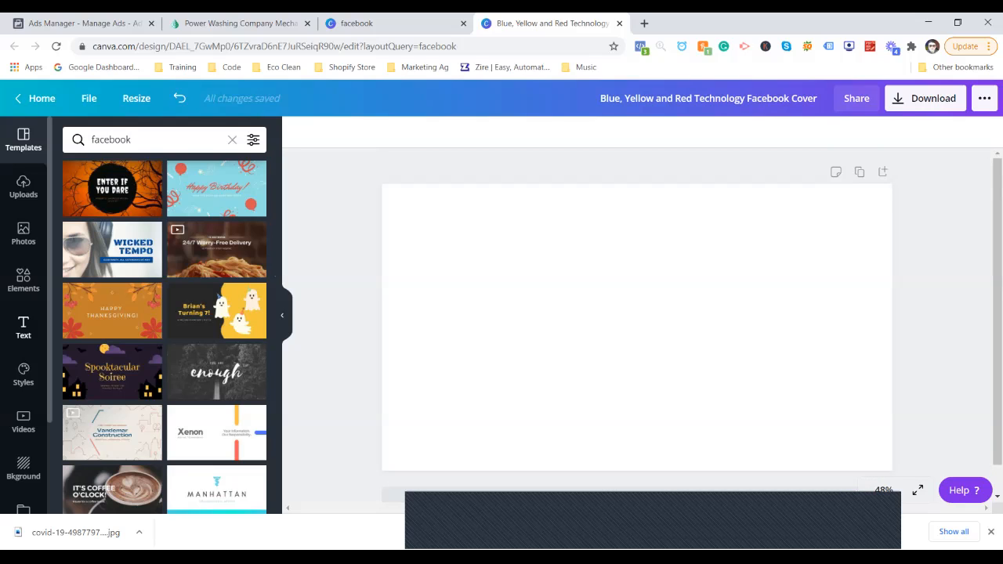
# Search the elements for "christmas lights" and place the yellow bulb string with the brown wire in the page's top-left corner.
pyautogui.click(24, 280)
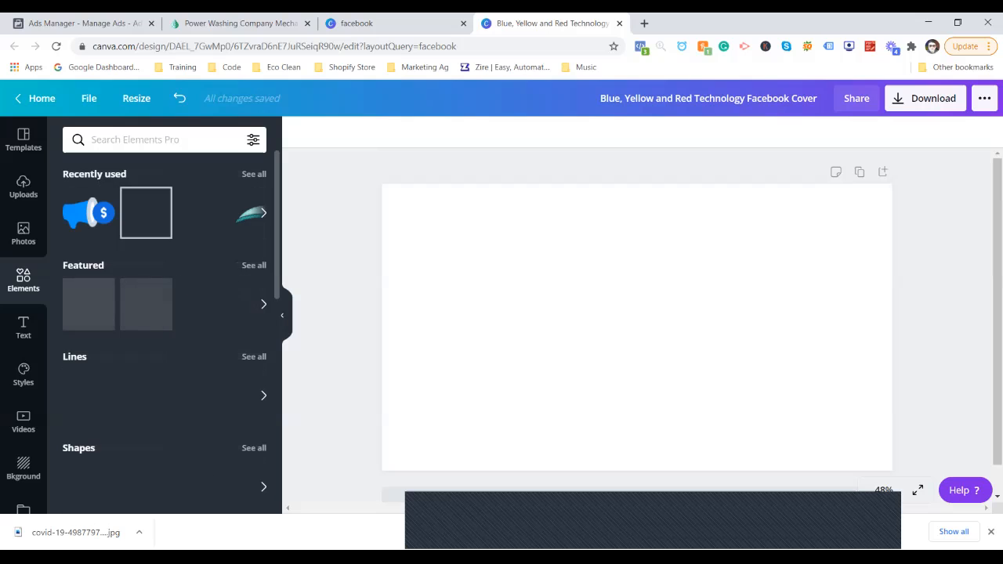
pyautogui.scroll(-2, 157, 313)
pyautogui.scroll(2, 157, 314)
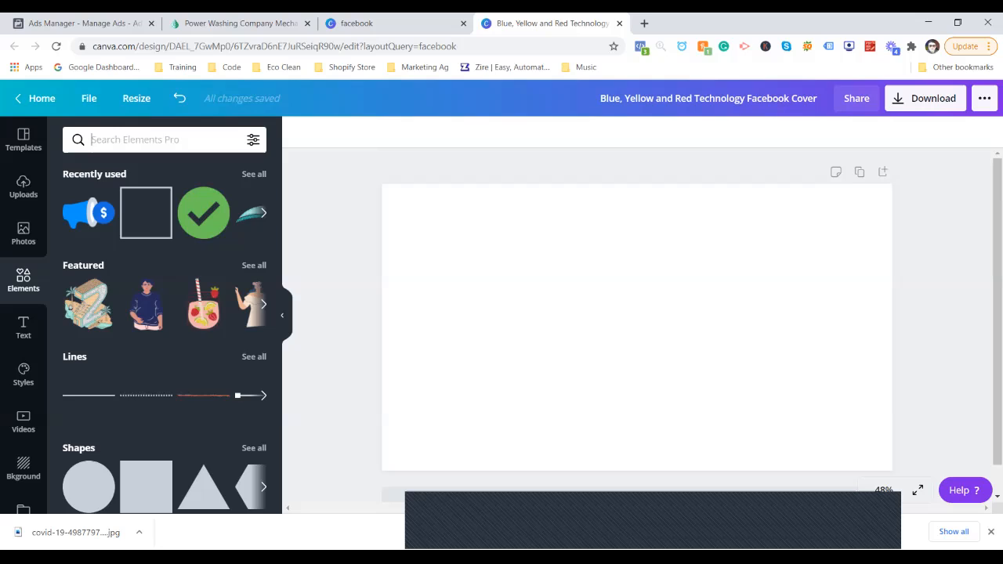
pyautogui.write('christmas')
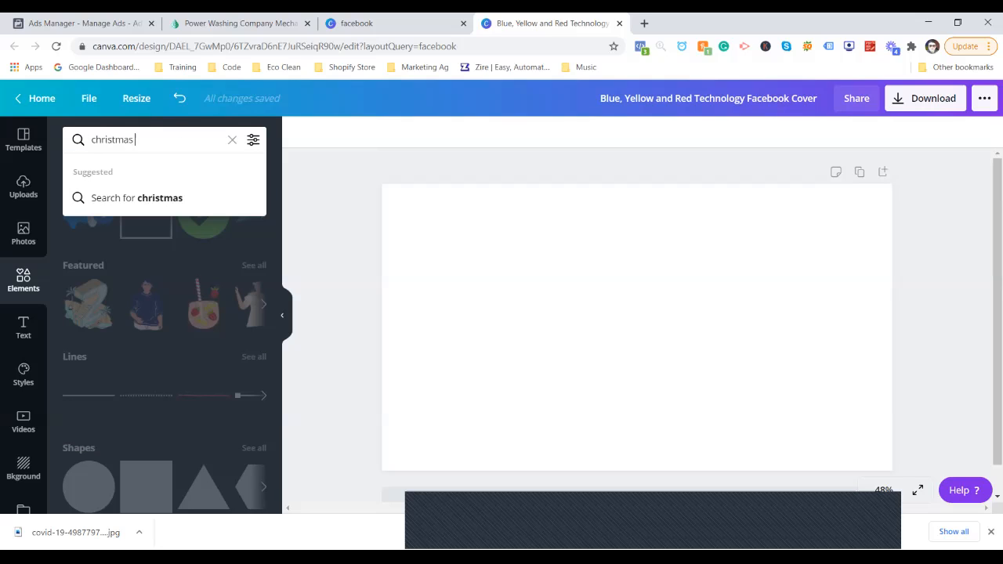
pyautogui.write(' lights')
pyautogui.press('Return')
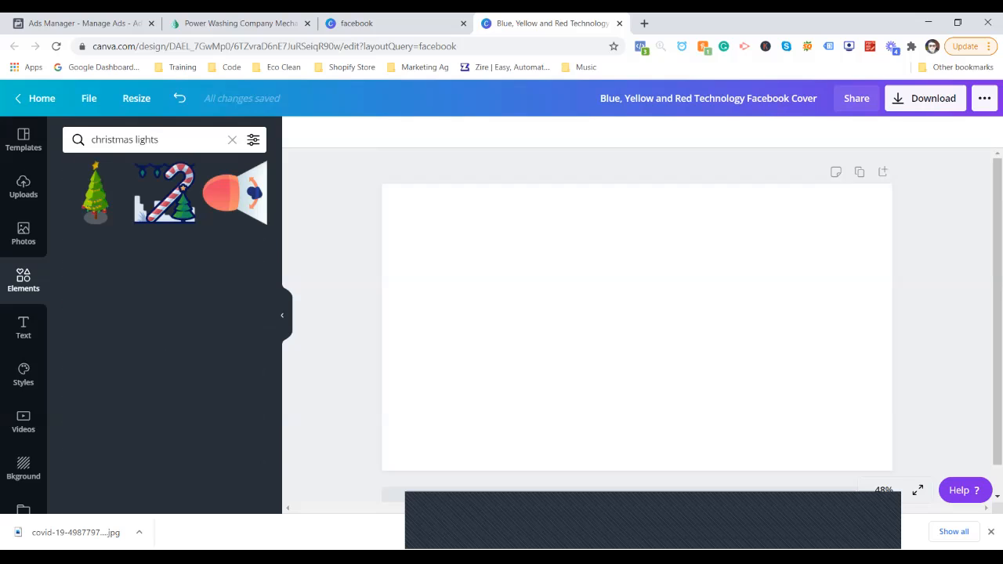
pyautogui.scroll(-3, 165, 274)
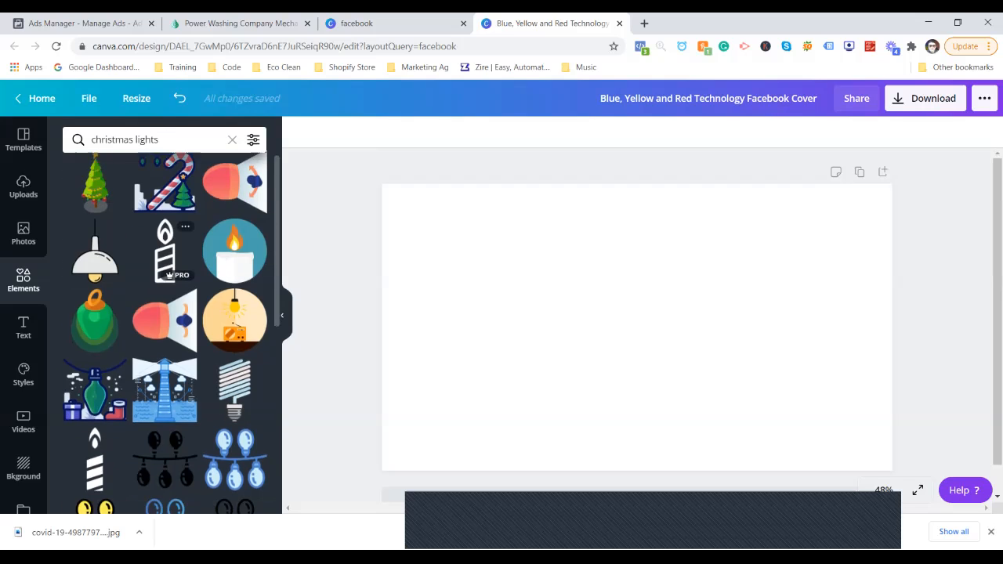
pyautogui.scroll(-1, 164, 274)
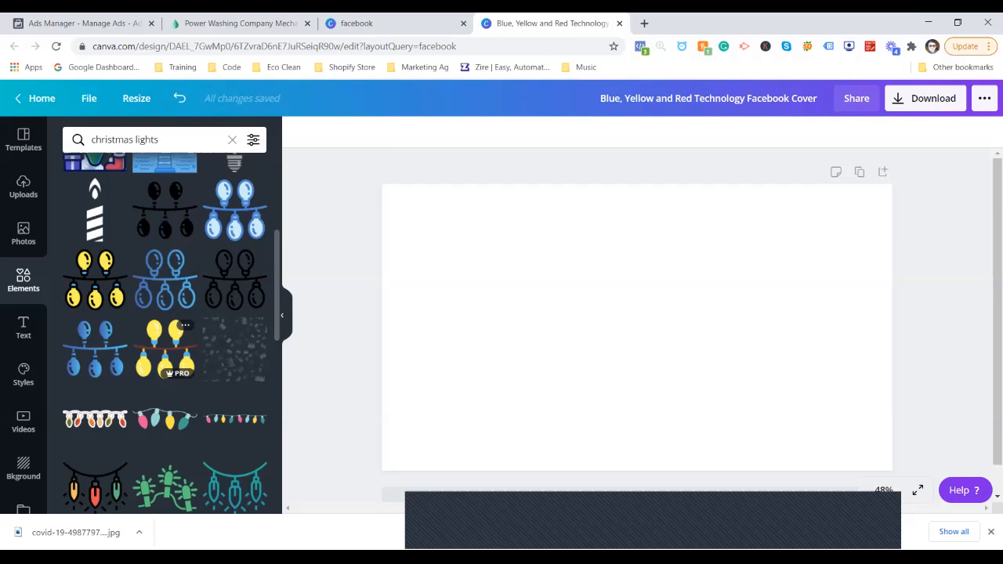
pyautogui.click(169, 348)
pyautogui.moveTo(636, 408); pyautogui.dragTo(444, 324)
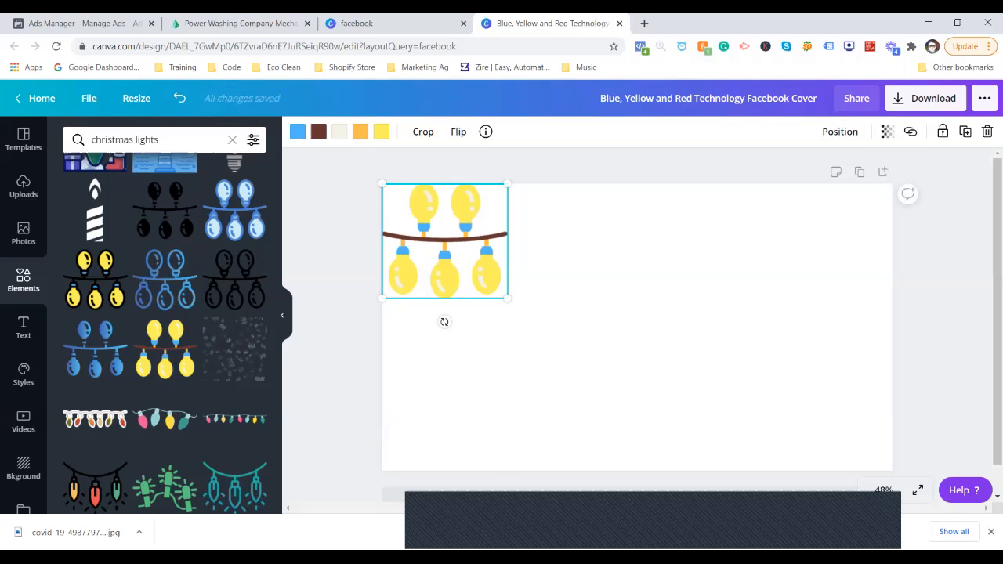
# Duplicate the yellow bulb string three times and line the copies up end to end along the page's top edge.
pyautogui.hotkey('ctrl', 'v')
pyautogui.moveTo(452, 249); pyautogui.dragTo(571, 241)
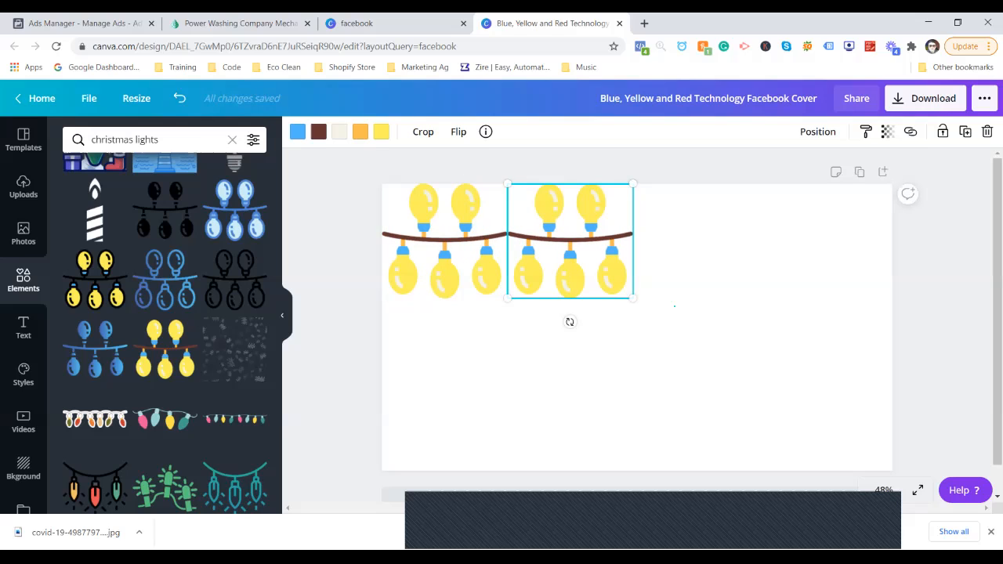
pyautogui.click(675, 306)
pyautogui.click(571, 242)
pyautogui.hotkey('ctrl', 'v')
pyautogui.moveTo(570, 241); pyautogui.dragTo(820, 241)
pyautogui.hotkey('ctrl', 'v')
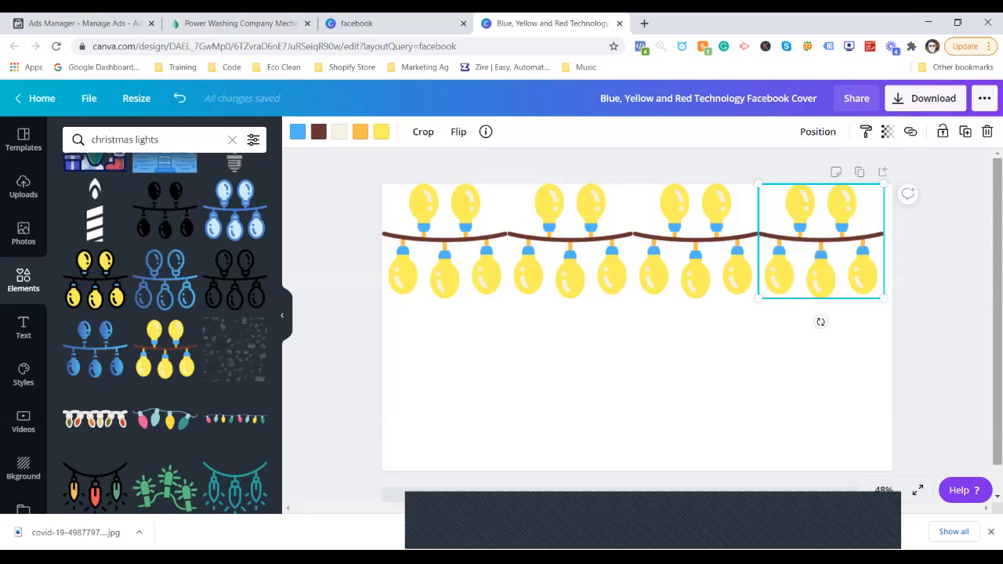
pyautogui.click(849, 369)
# Enlarge each of the four bulb strings slightly so the row spans the full page width without gaps.
pyautogui.click(828, 259)
pyautogui.moveTo(885, 298); pyautogui.dragTo(893, 307)
pyautogui.click(715, 263)
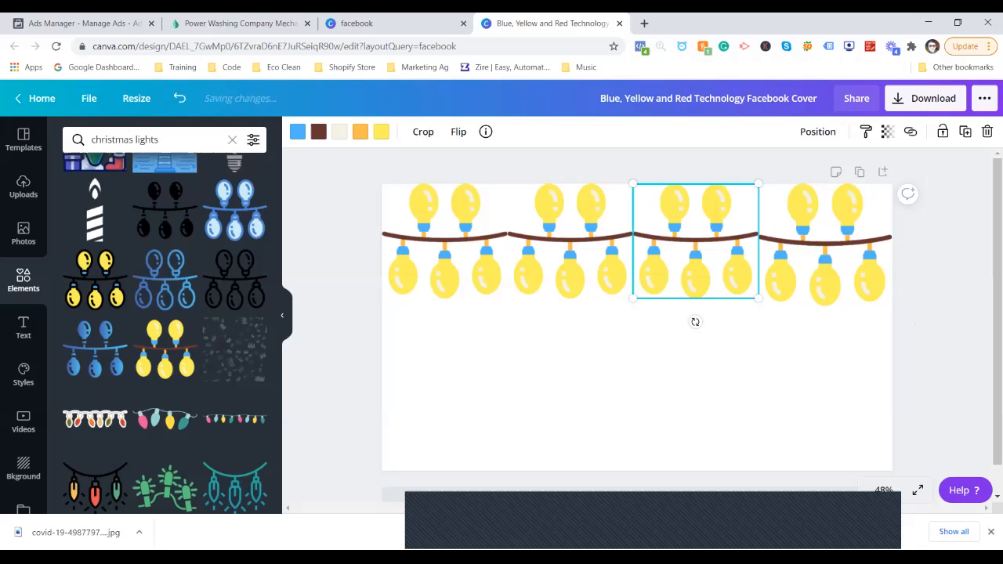
pyautogui.moveTo(759, 298); pyautogui.dragTo(764, 303)
pyautogui.click(592, 263)
pyautogui.moveTo(632, 298); pyautogui.dragTo(637, 302)
pyautogui.click(506, 334)
pyautogui.click(469, 265)
pyautogui.moveTo(507, 298); pyautogui.dragTo(513, 303)
pyautogui.click(447, 327)
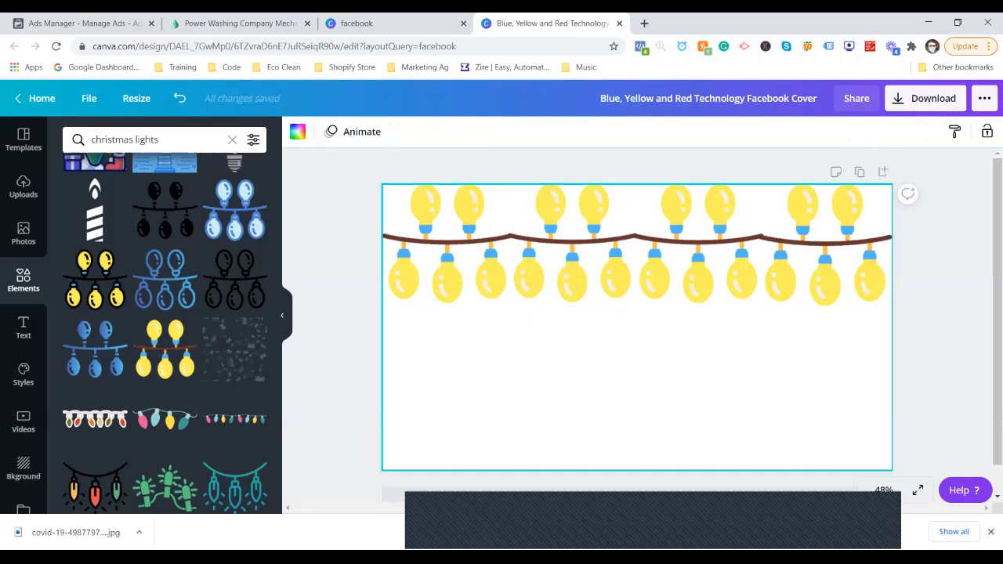
# Set the page background to the dark photo with colorful Christmas lights along its lower edge.
pyautogui.click(24, 468)
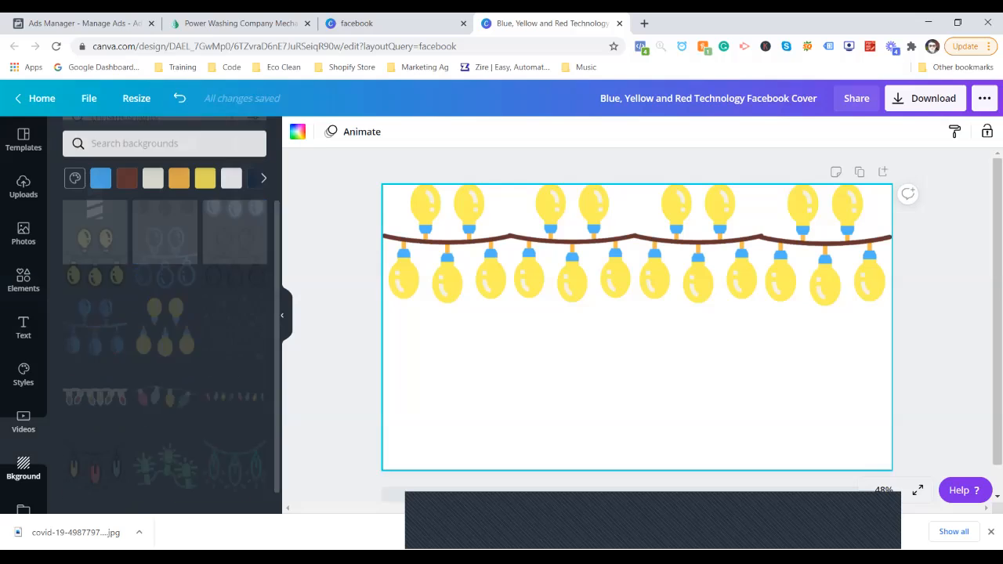
pyautogui.scroll(-10, 164, 353)
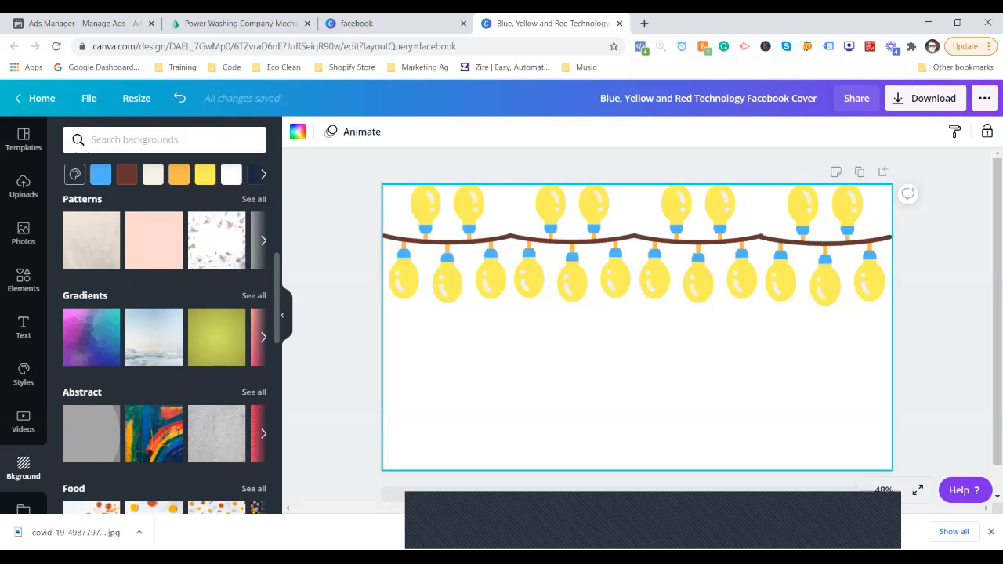
pyautogui.scroll(-4, 165, 345)
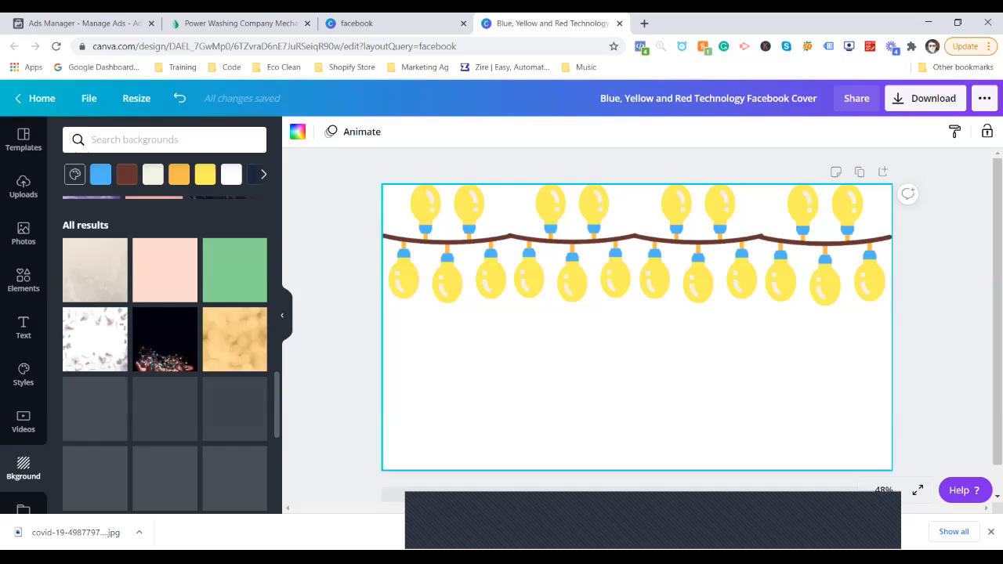
pyautogui.click(165, 338)
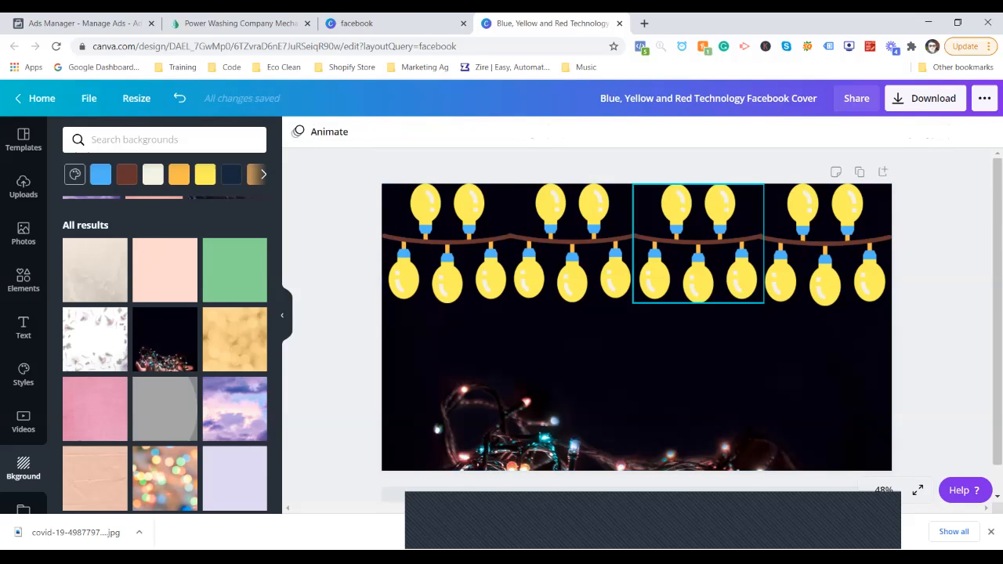
# Recolor the brown wire of the first two bulb strings to the near-black brand color.
pyautogui.click(447, 251)
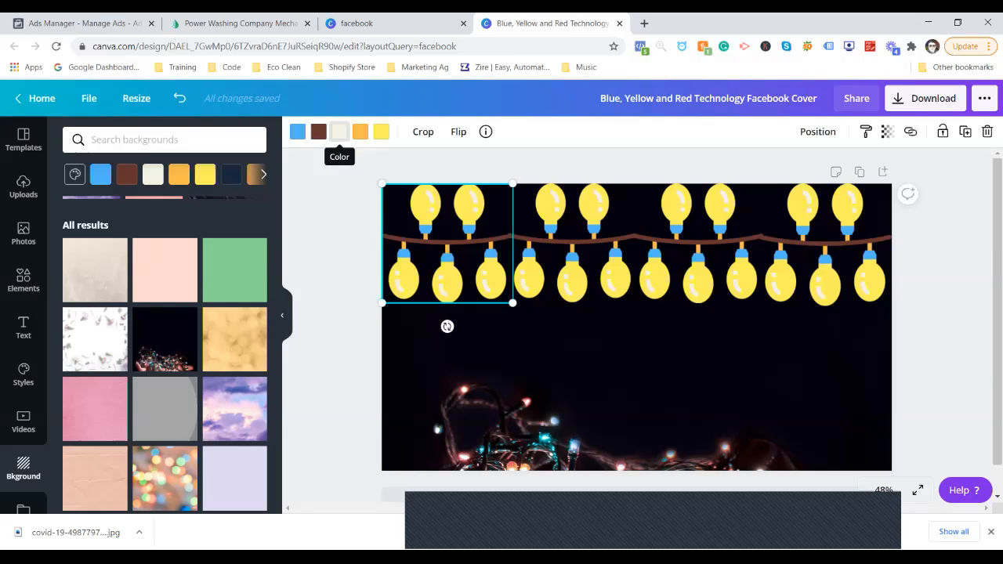
pyautogui.click(319, 132)
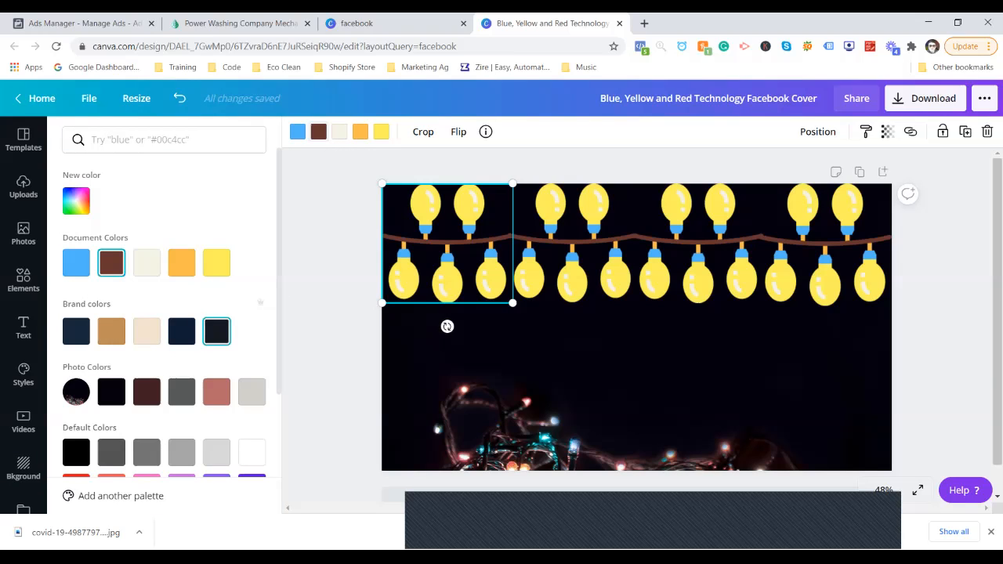
pyautogui.click(216, 331)
pyautogui.press('Tab')
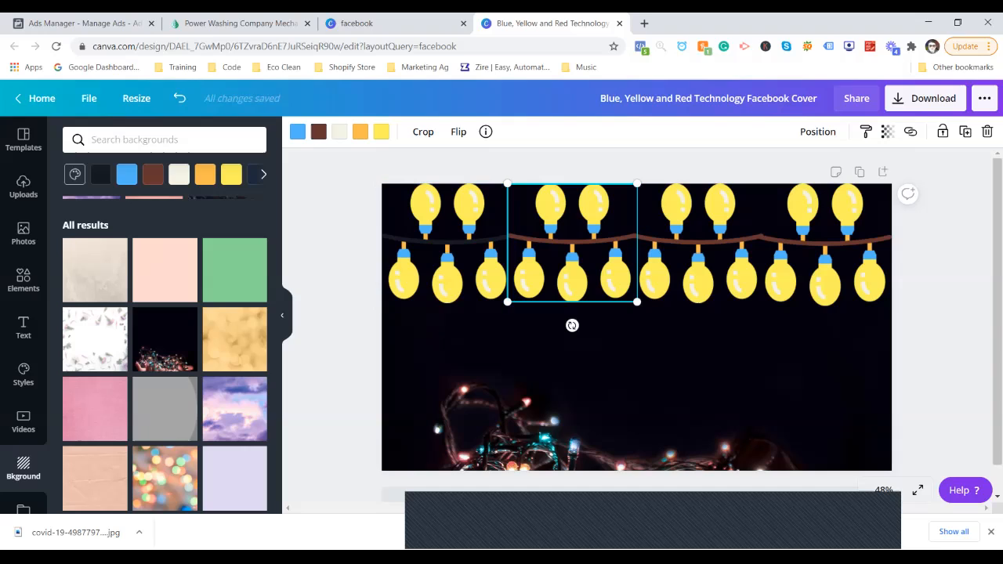
pyautogui.click(319, 131)
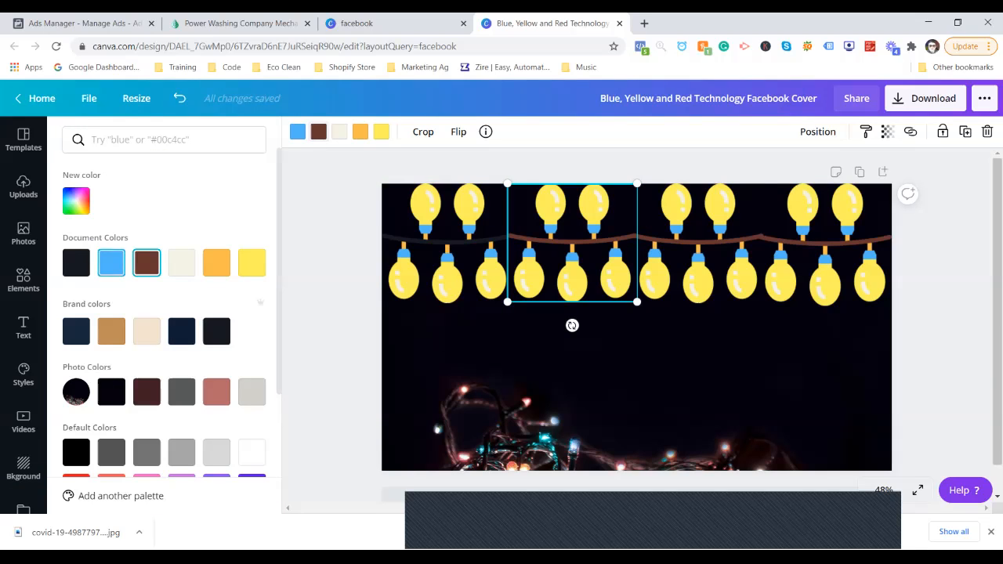
pyautogui.press('Tab')
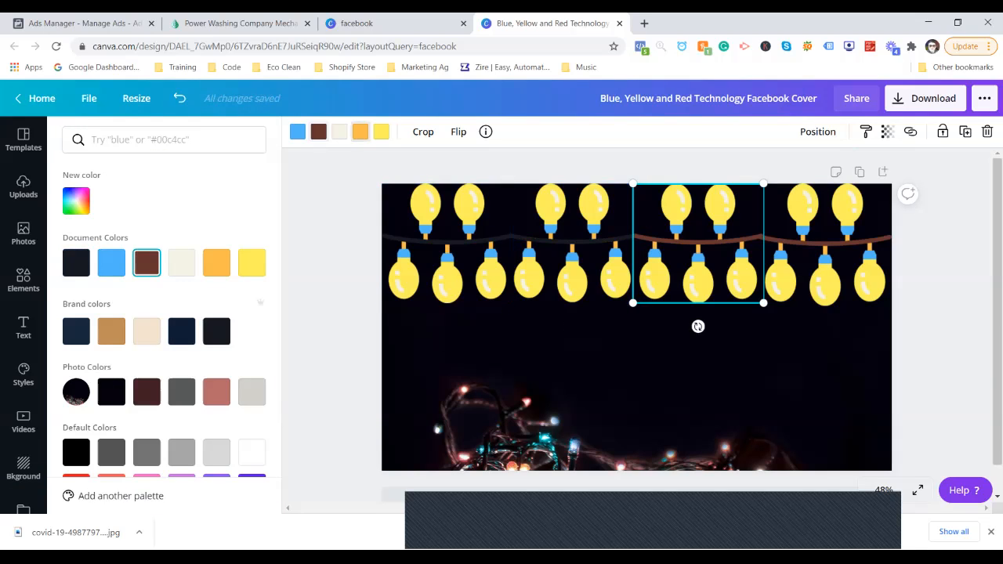
pyautogui.click(318, 132)
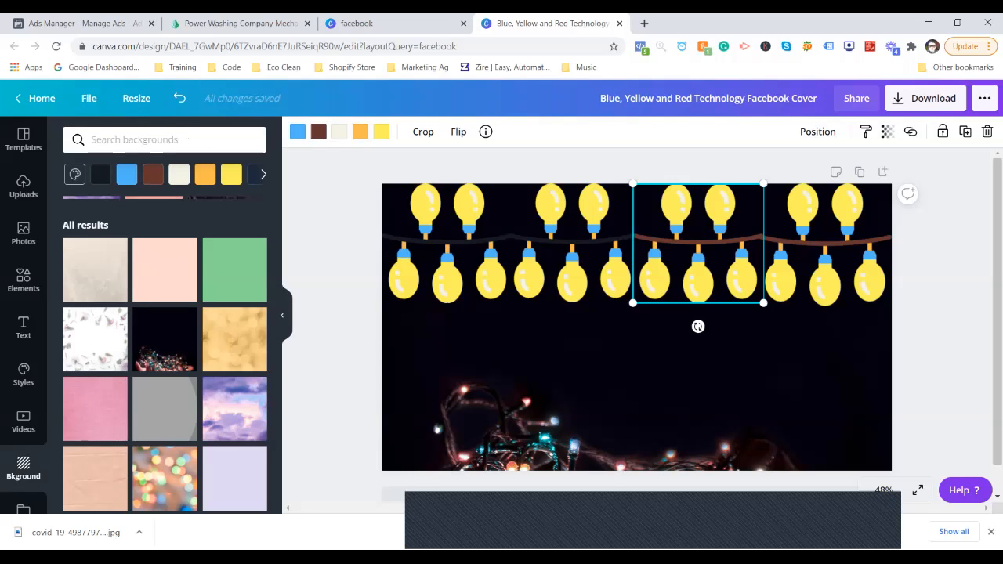
pyautogui.click(100, 174)
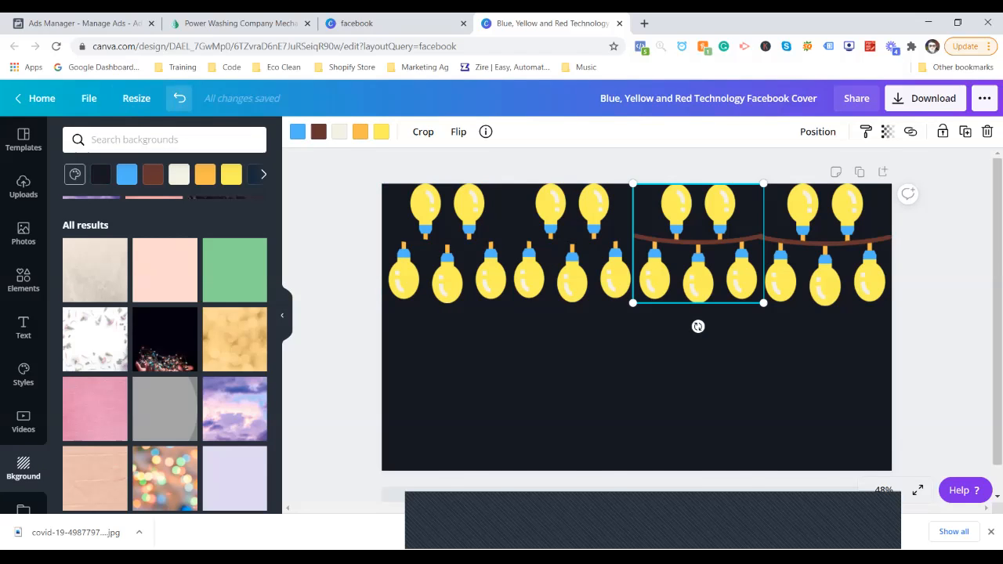
pyautogui.hotkey('ctrl', 'z')
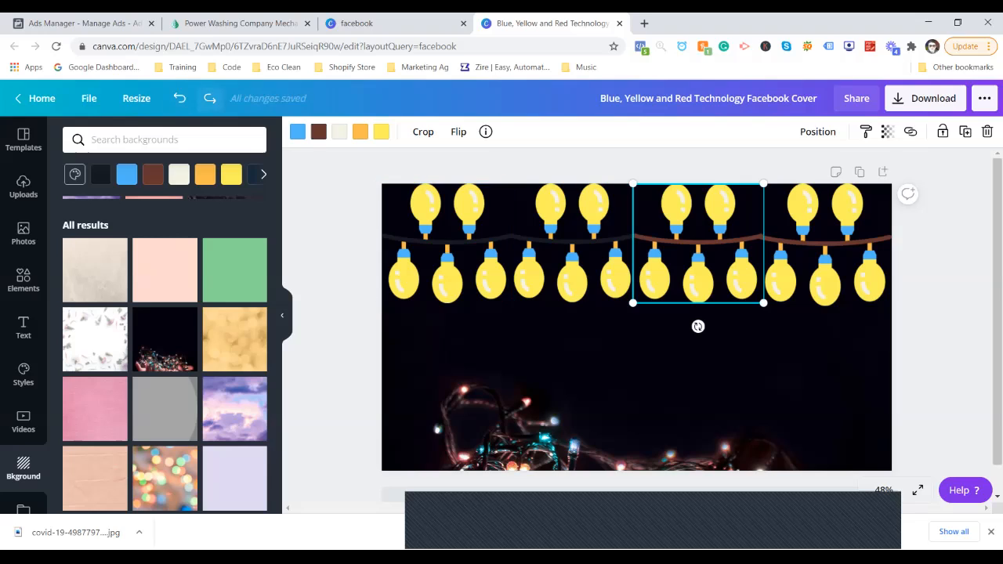
# Recolor the brown wire of the third and fourth bulb strings to the same near-black document color.
pyautogui.click(318, 132)
pyautogui.click(76, 263)
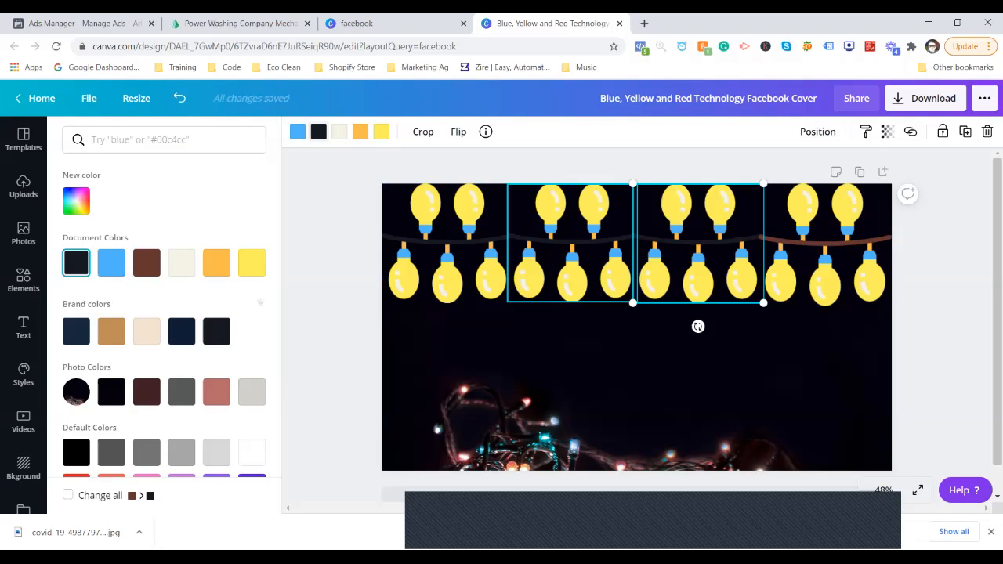
pyautogui.click(823, 249)
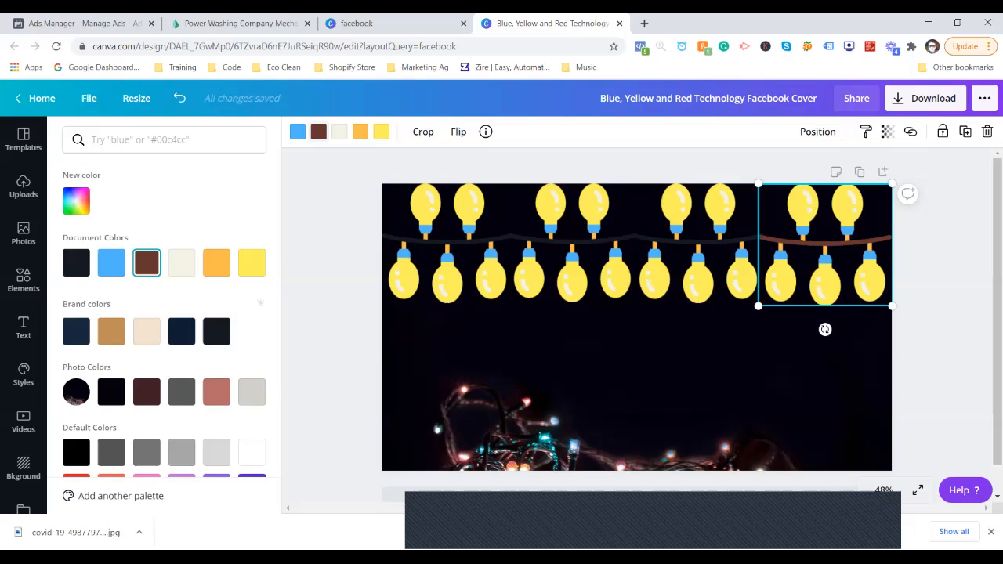
pyautogui.click(318, 131)
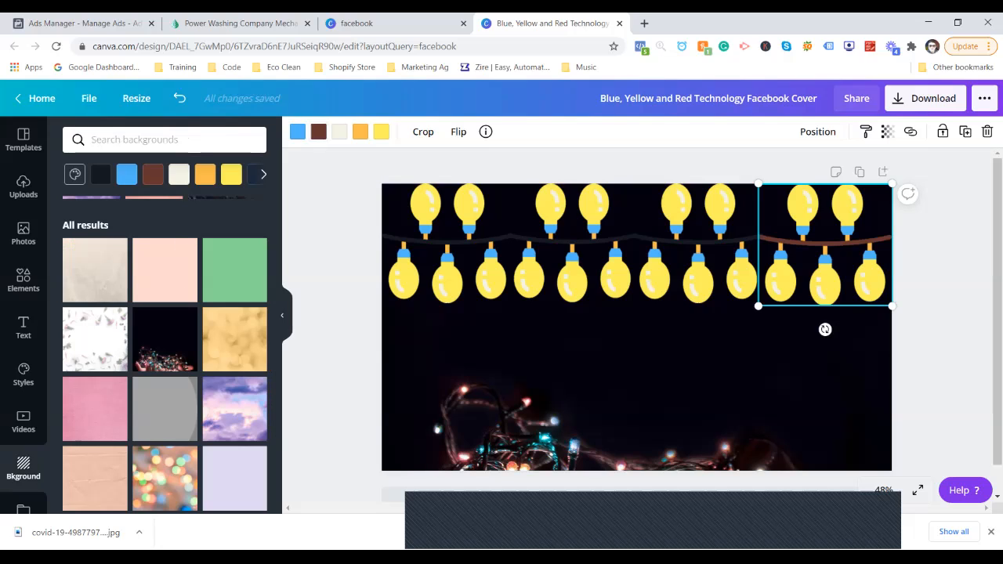
pyautogui.click(318, 132)
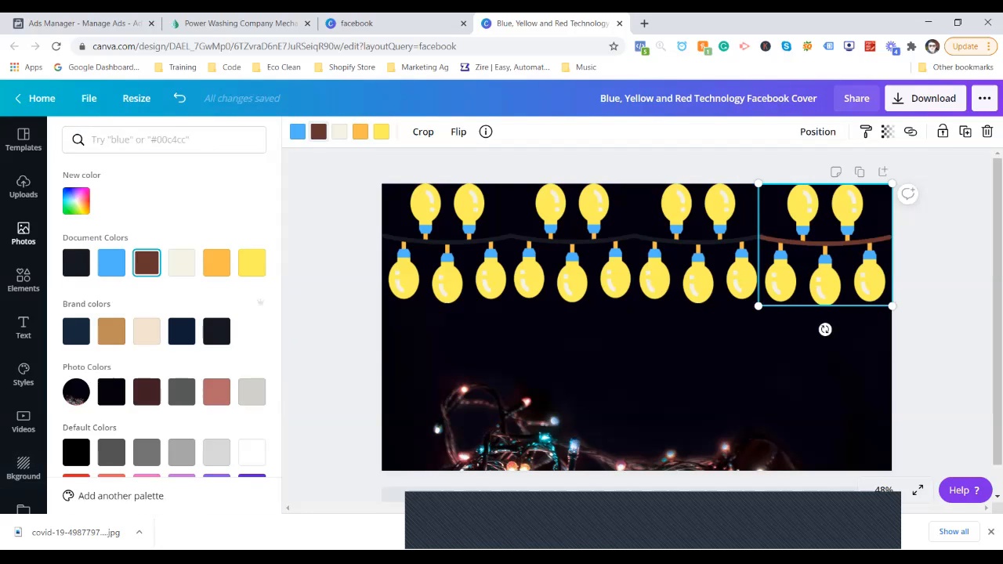
pyautogui.click(76, 263)
pyautogui.click(336, 321)
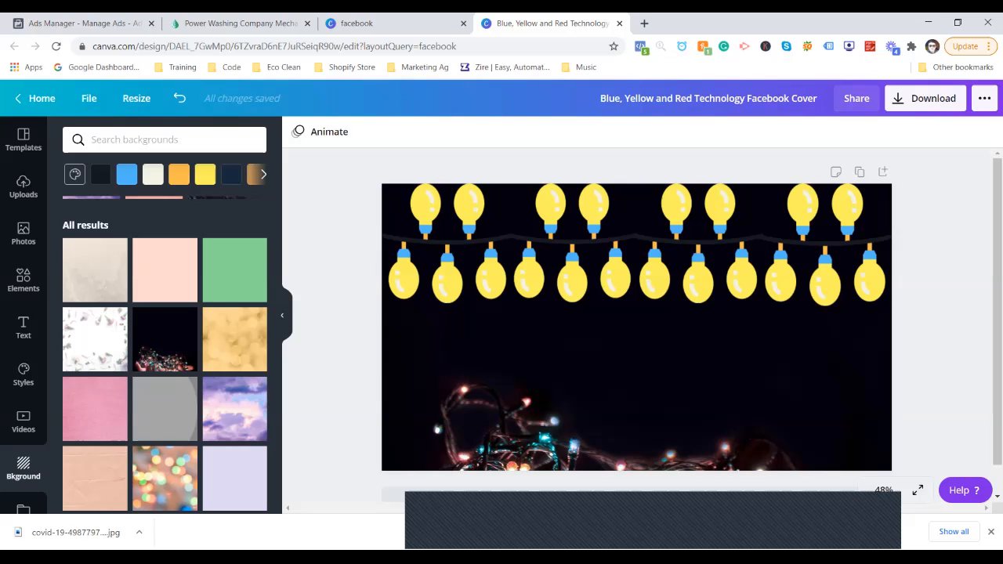
# Shift the background photo downward inside the page so its colorful lights sit closer to the lower edge.
pyautogui.doubleClick(637, 353)
pyautogui.moveTo(637, 353); pyautogui.dragTo(637, 379)
pyautogui.click(336, 322)
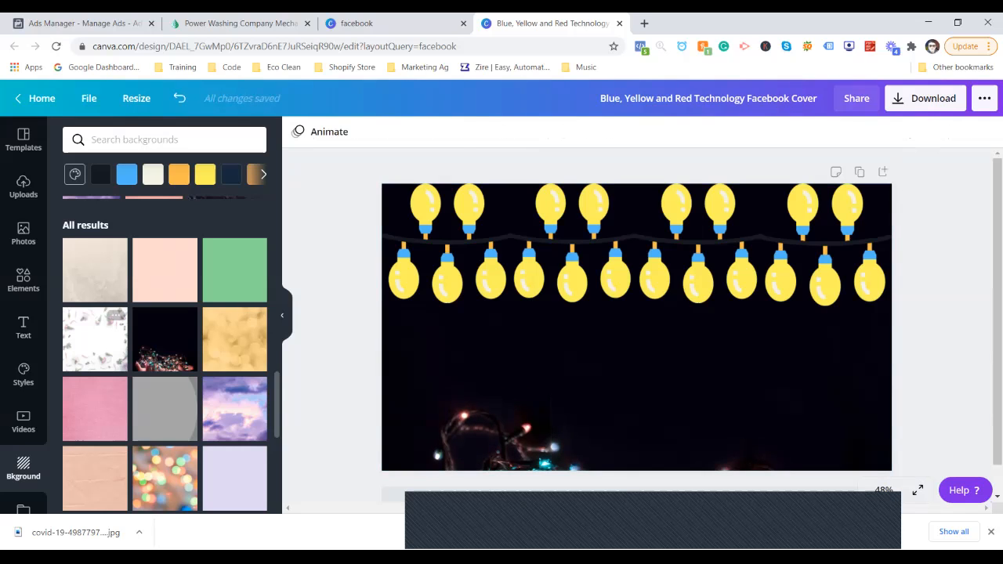
# Add a heading below the bulb strings that reads "We Install Christmas Lights".
pyautogui.click(24, 280)
pyautogui.click(23, 327)
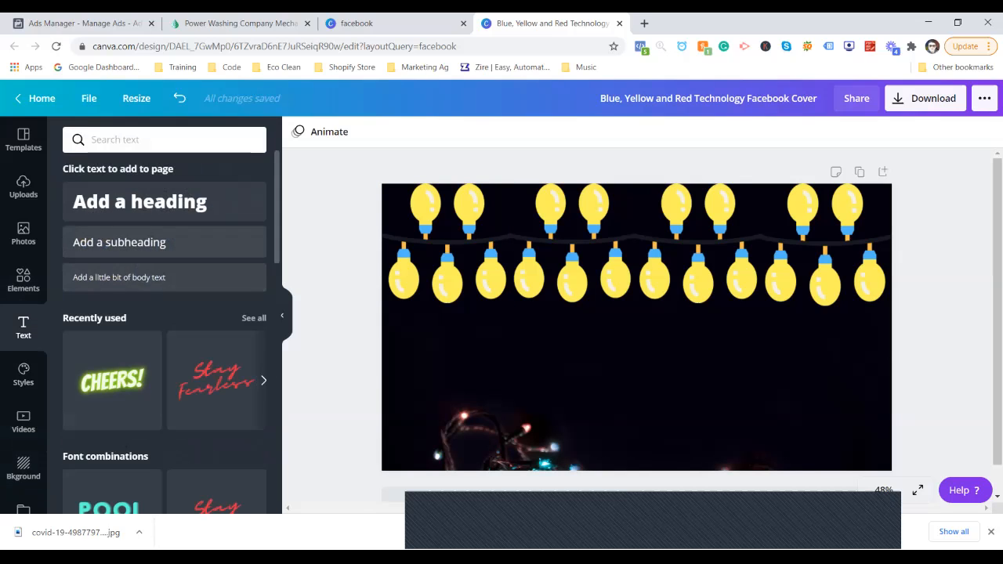
pyautogui.click(139, 202)
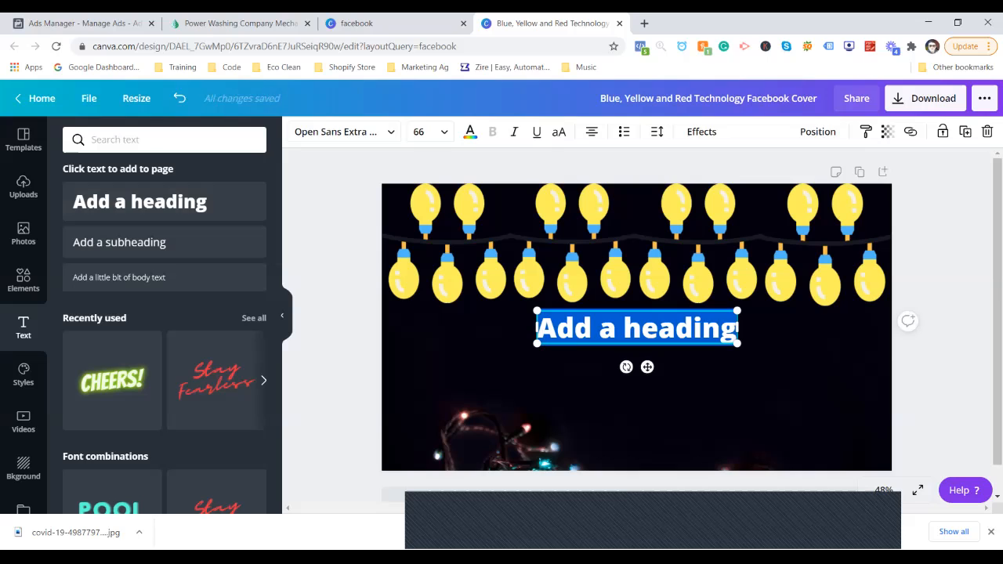
pyautogui.click(683, 378)
pyautogui.moveTo(676, 330); pyautogui.dragTo(558, 346)
pyautogui.tripleClick(558, 346)
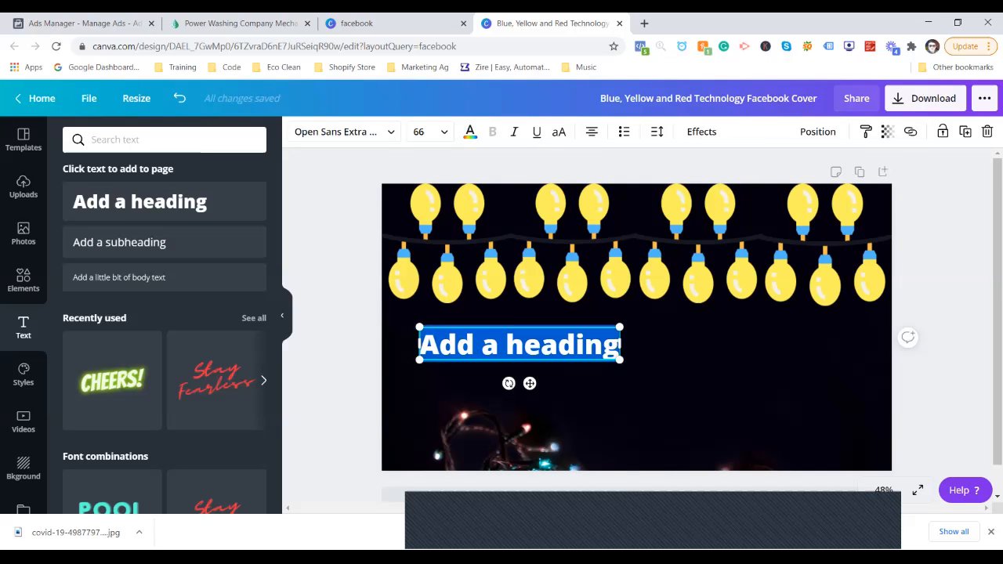
pyautogui.write('We Instal')
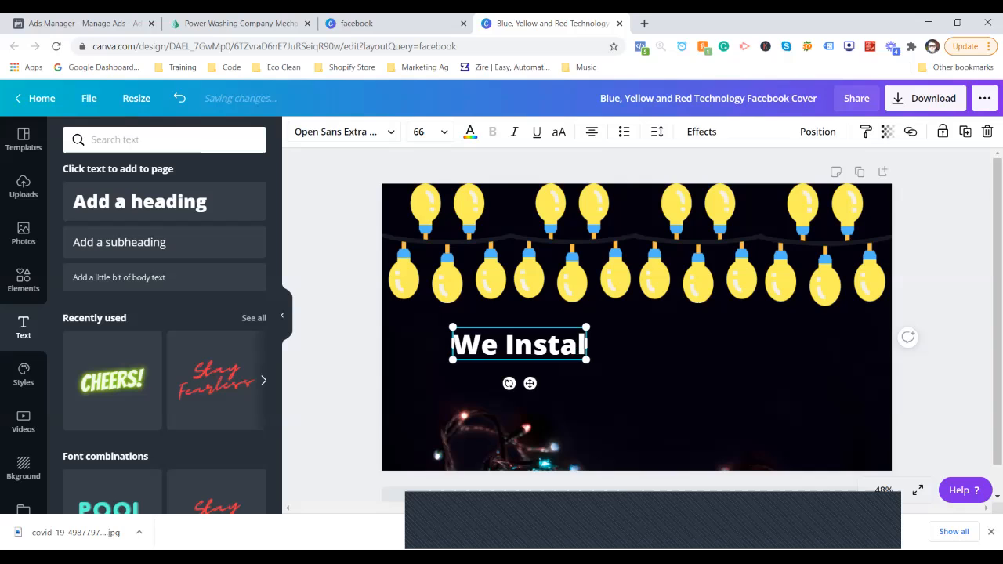
pyautogui.write('l Chris')
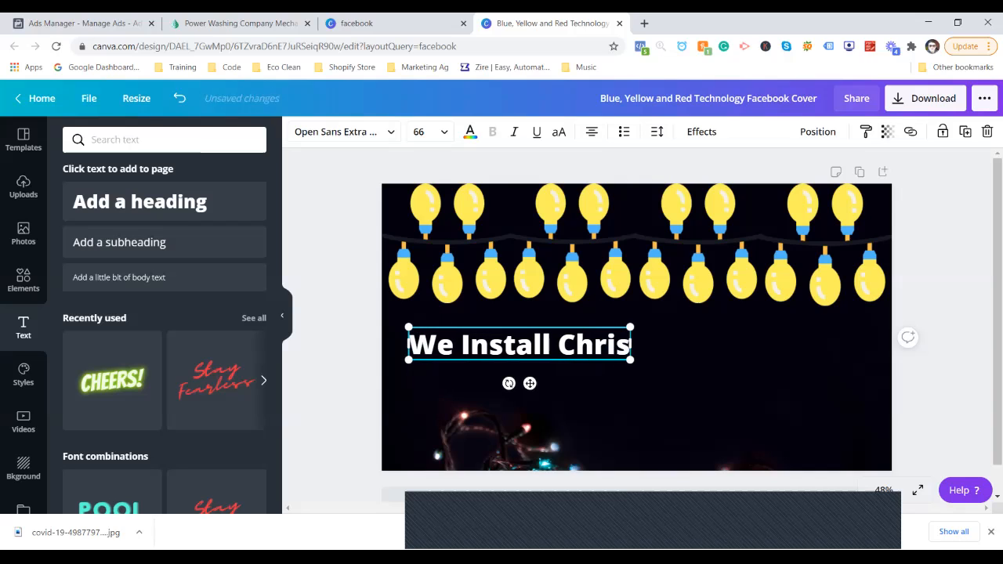
pyautogui.write('tmas Lights')
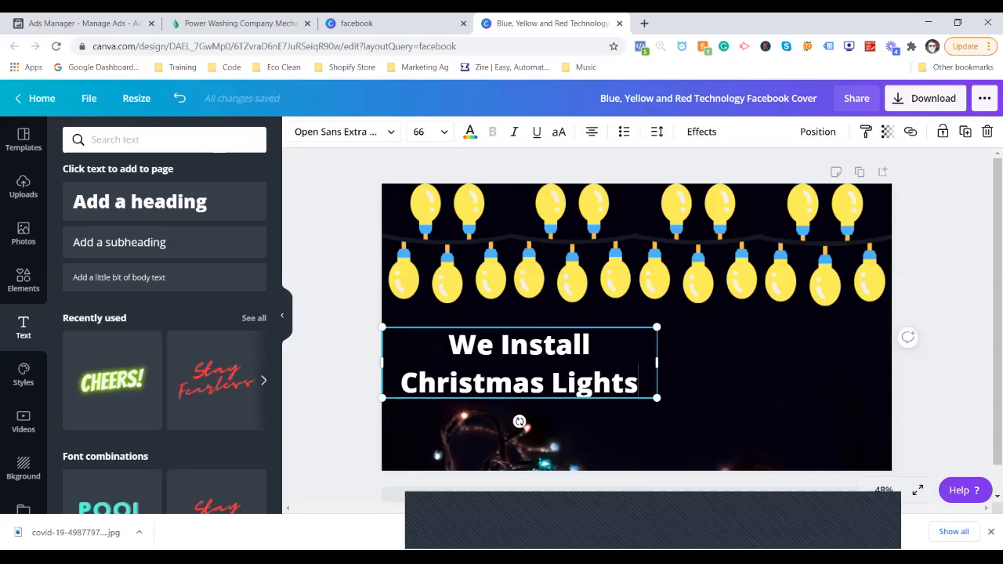
# Widen the heading's text box so the text fits on one line, and center it lower beneath the bulbs.
pyautogui.moveTo(657, 362); pyautogui.dragTo(856, 365)
pyautogui.click(753, 402)
pyautogui.moveTo(627, 346); pyautogui.dragTo(641, 360)
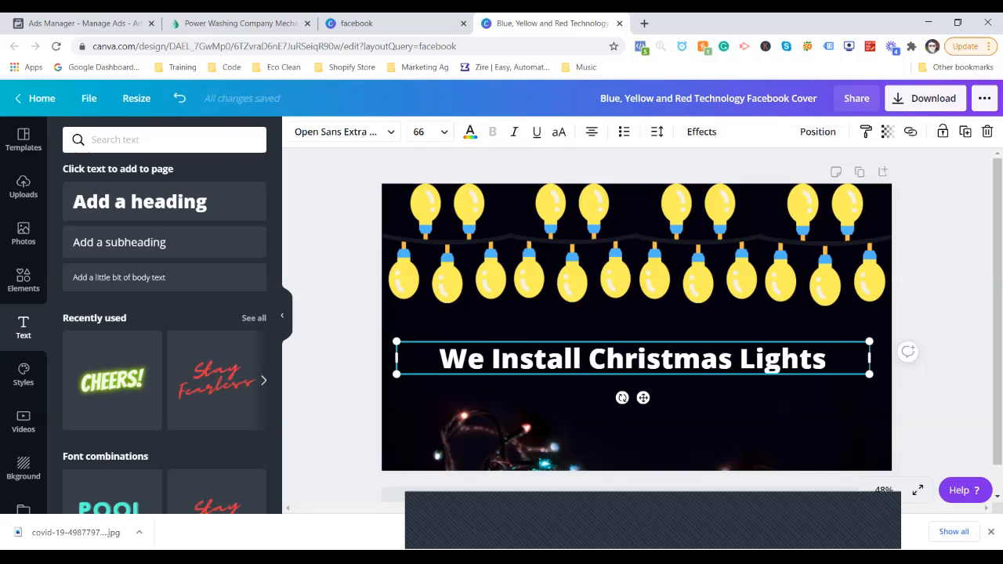
pyautogui.click(637, 411)
pyautogui.moveTo(635, 359); pyautogui.dragTo(635, 369)
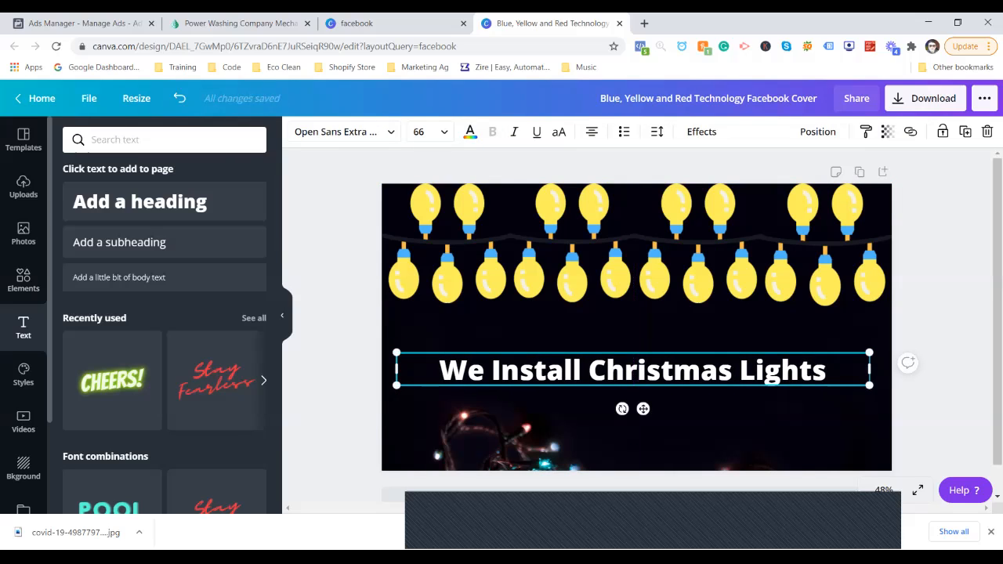
# Add the recently used square outline element and stretch it into a border around the whole page.
pyautogui.click(23, 280)
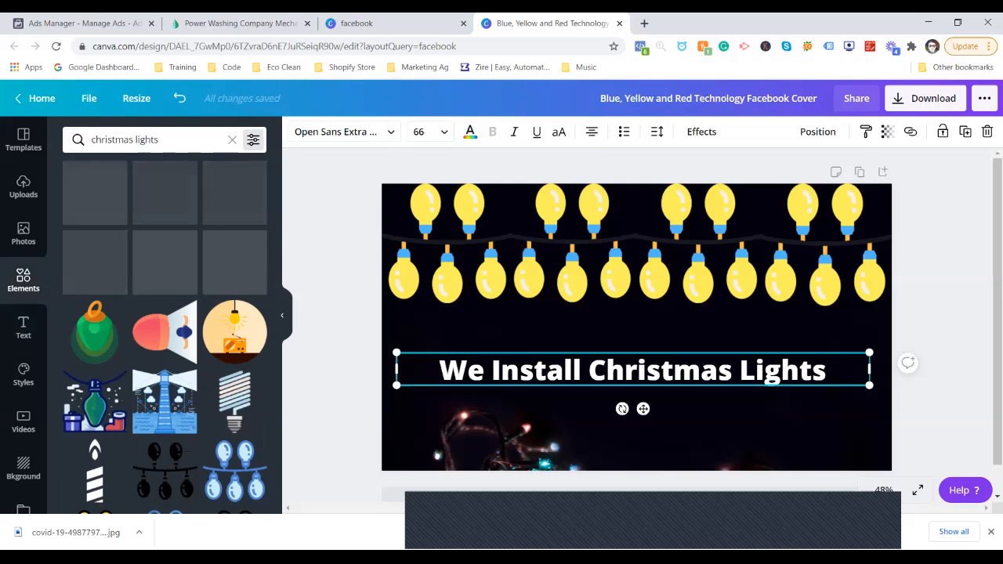
pyautogui.click(232, 140)
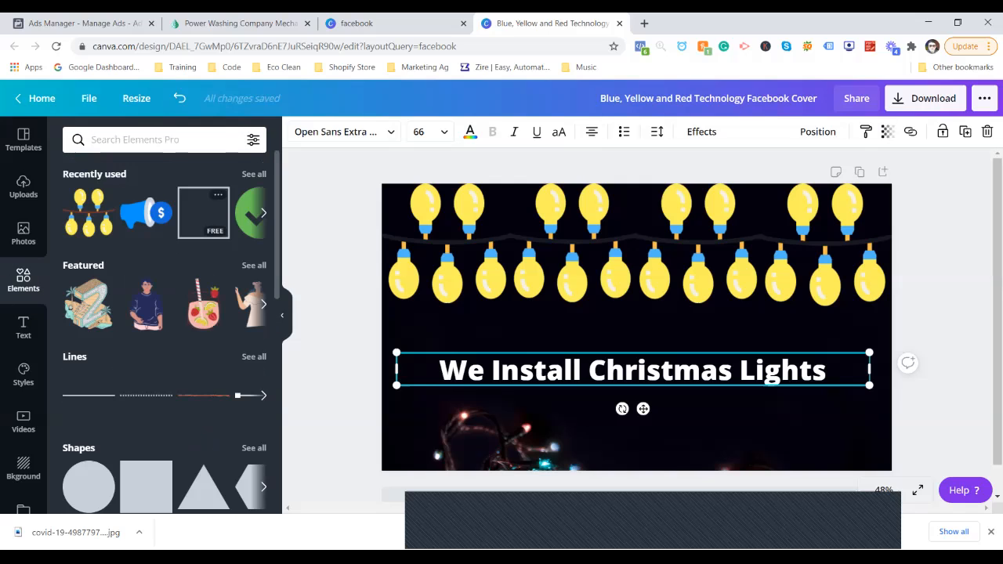
pyautogui.click(204, 212)
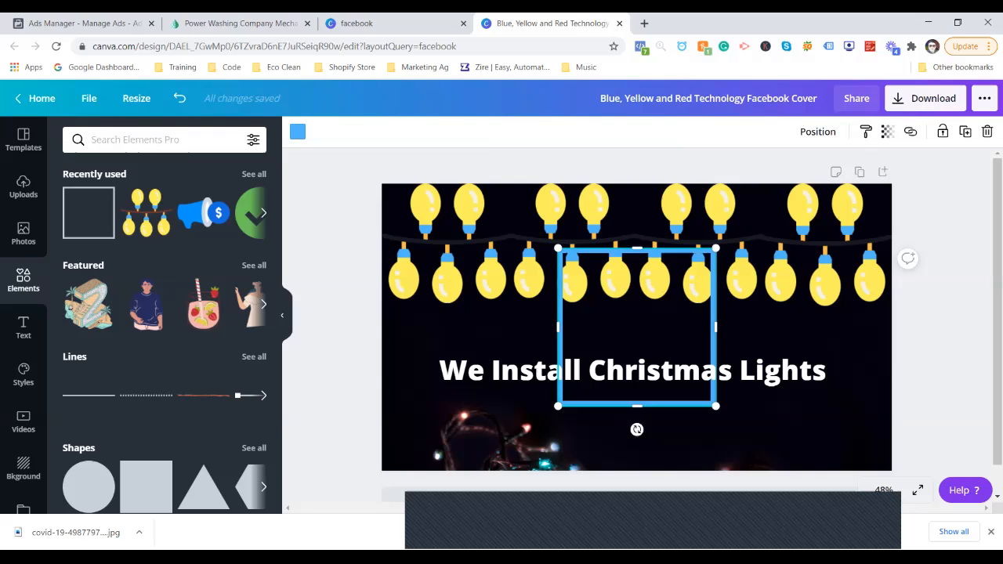
pyautogui.moveTo(637, 406); pyautogui.dragTo(637, 343)
pyautogui.moveTo(716, 296); pyautogui.dragTo(678, 296)
pyautogui.moveTo(618, 367); pyautogui.dragTo(442, 303)
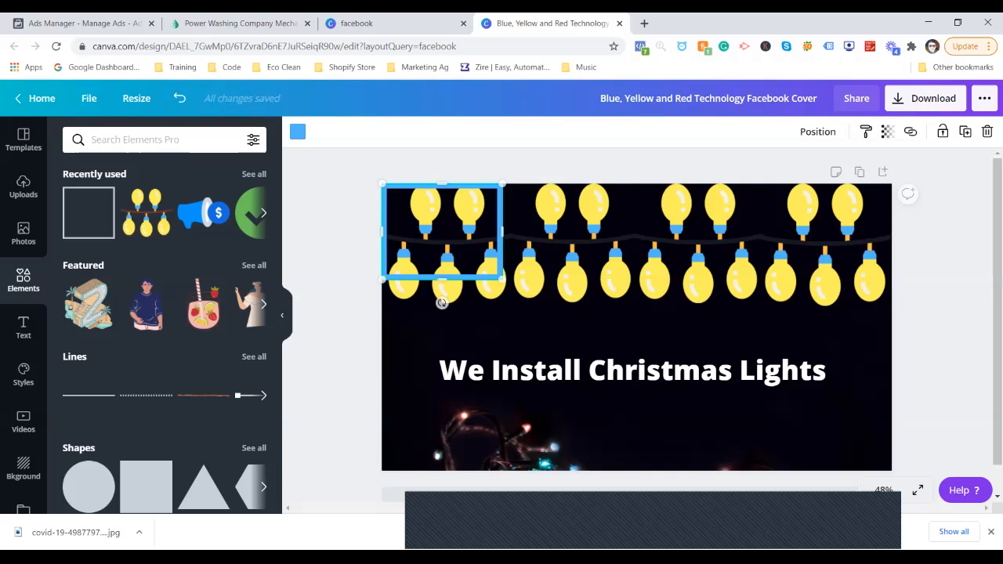
pyautogui.moveTo(502, 231); pyautogui.dragTo(551, 231)
pyautogui.moveTo(468, 321); pyautogui.dragTo(471, 470)
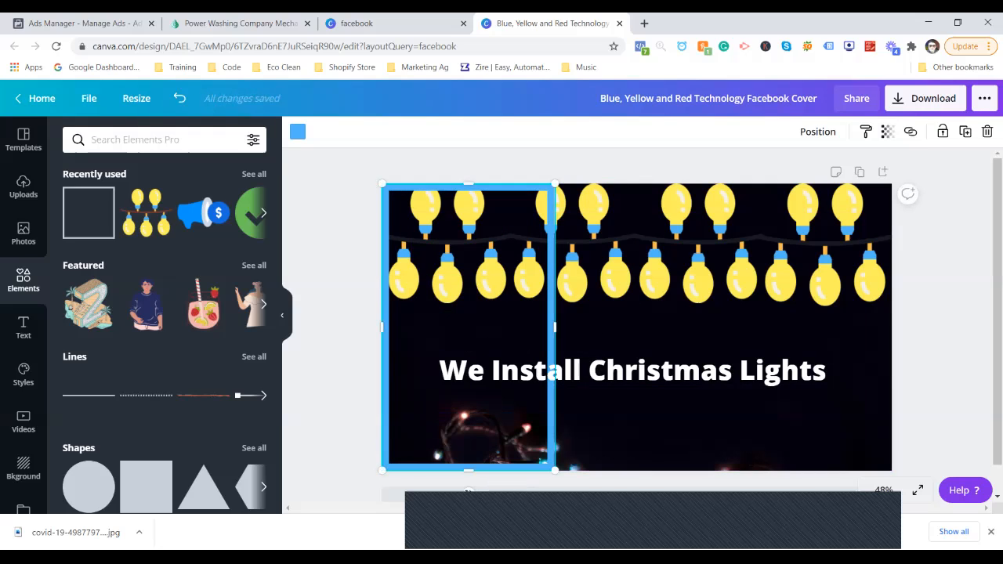
pyautogui.moveTo(555, 327); pyautogui.dragTo(892, 354)
pyautogui.click(942, 345)
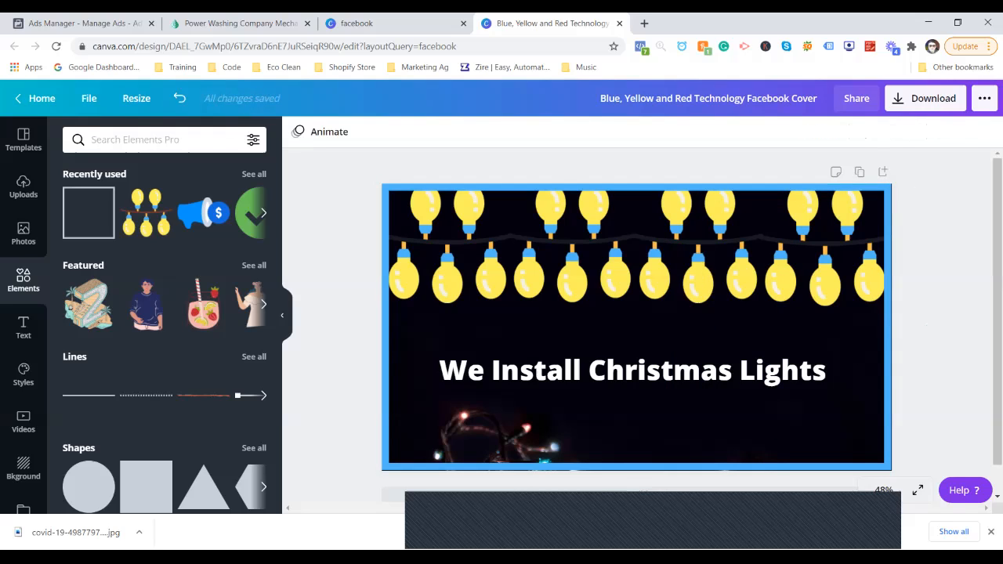
# Fine-tune the border's size and position so its sides line up with the page edges.
pyautogui.click(888, 328)
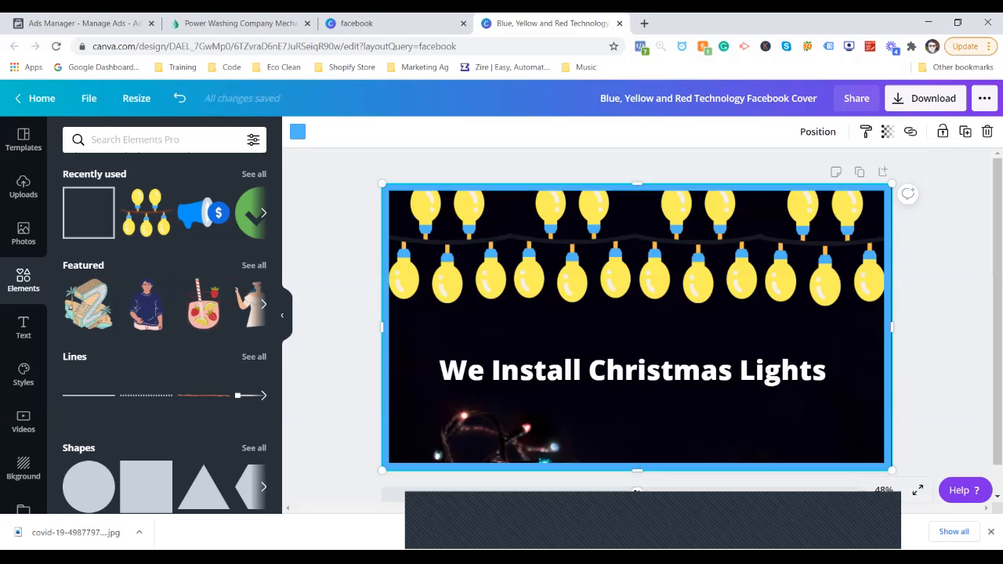
pyautogui.moveTo(892, 471); pyautogui.dragTo(892, 471)
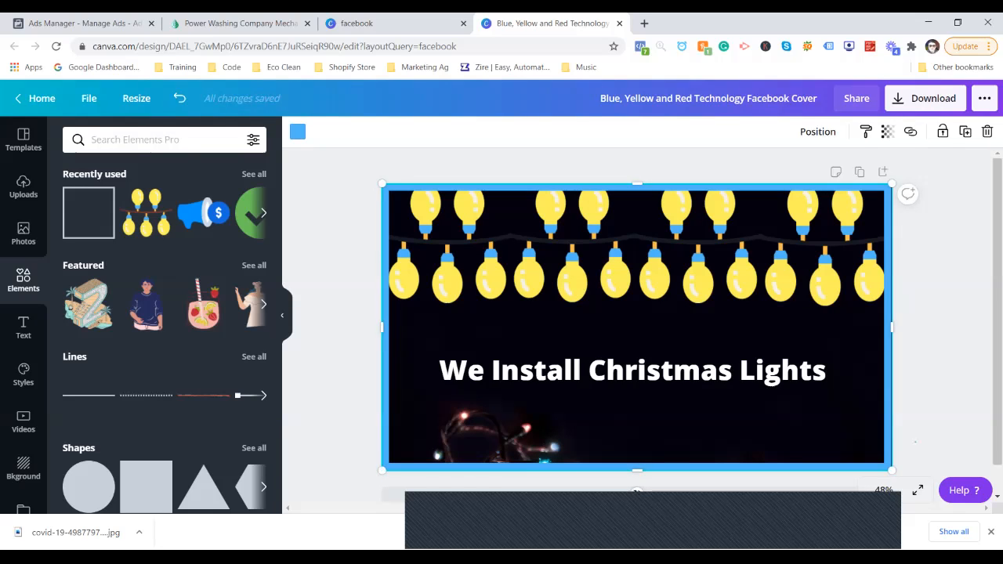
pyautogui.click(925, 455)
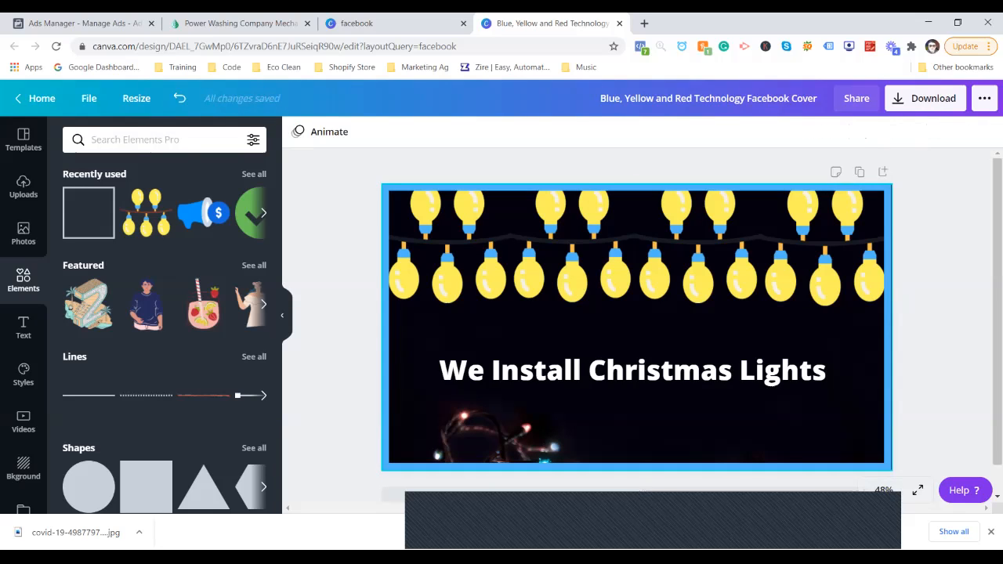
pyautogui.click(889, 188)
pyautogui.moveTo(856, 470); pyautogui.dragTo(856, 438)
pyautogui.moveTo(893, 368); pyautogui.dragTo(864, 368)
pyautogui.moveTo(864, 439); pyautogui.dragTo(849, 472)
pyautogui.click(933, 423)
pyautogui.click(853, 468)
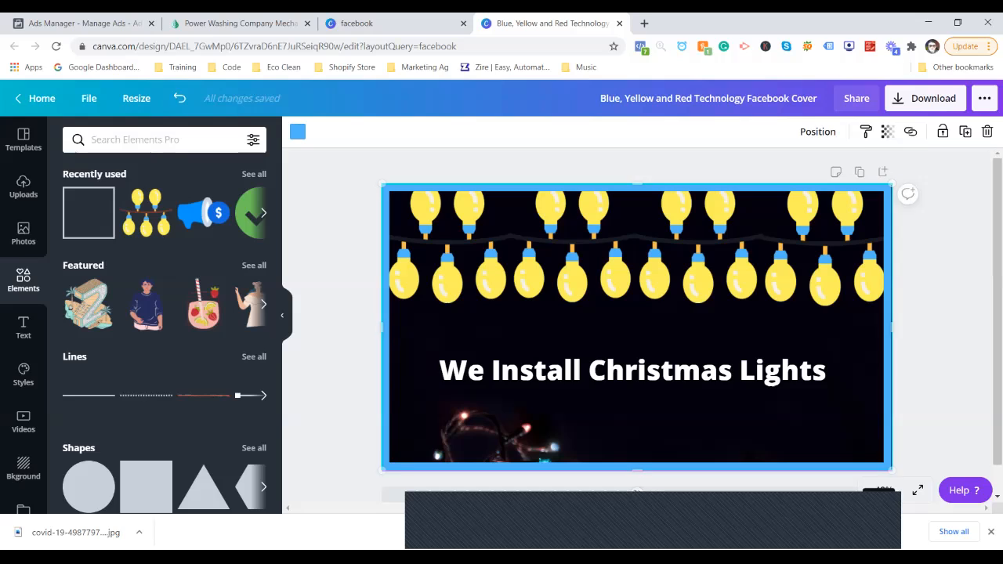
pyautogui.click(915, 438)
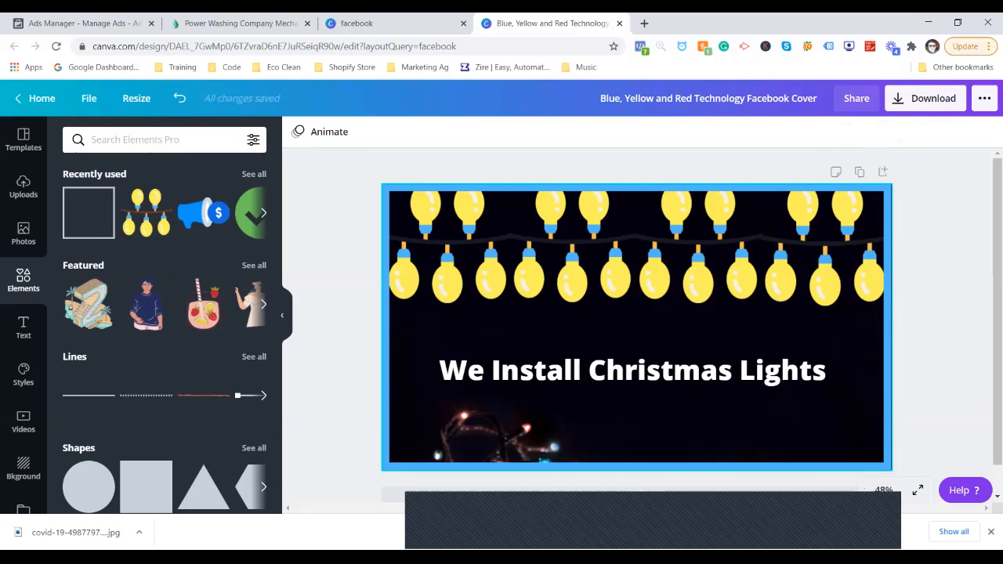
# Send the blue border backward so it lies behind the bulb strings.
pyautogui.rightClick(467, 268)
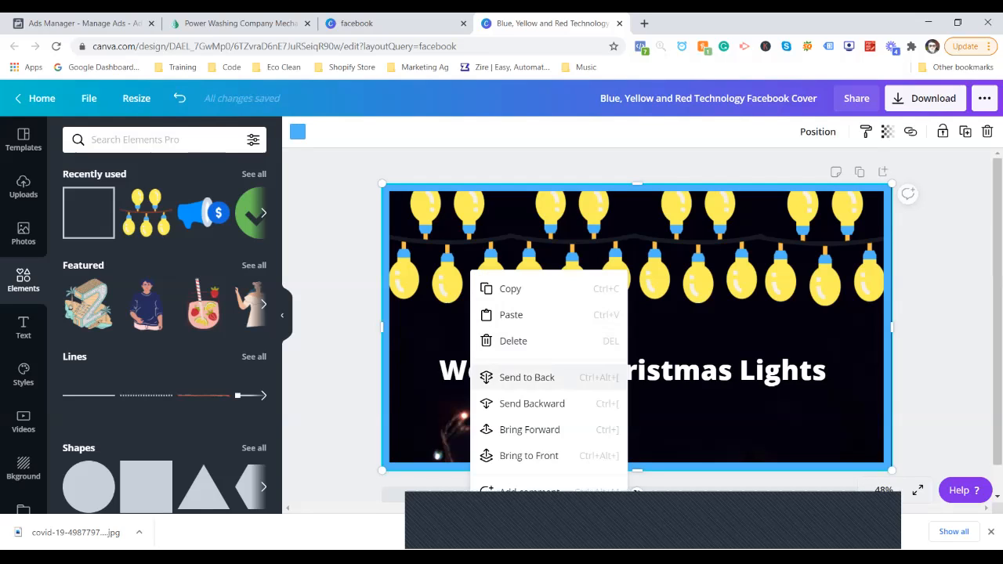
pyautogui.click(530, 403)
pyautogui.click(943, 365)
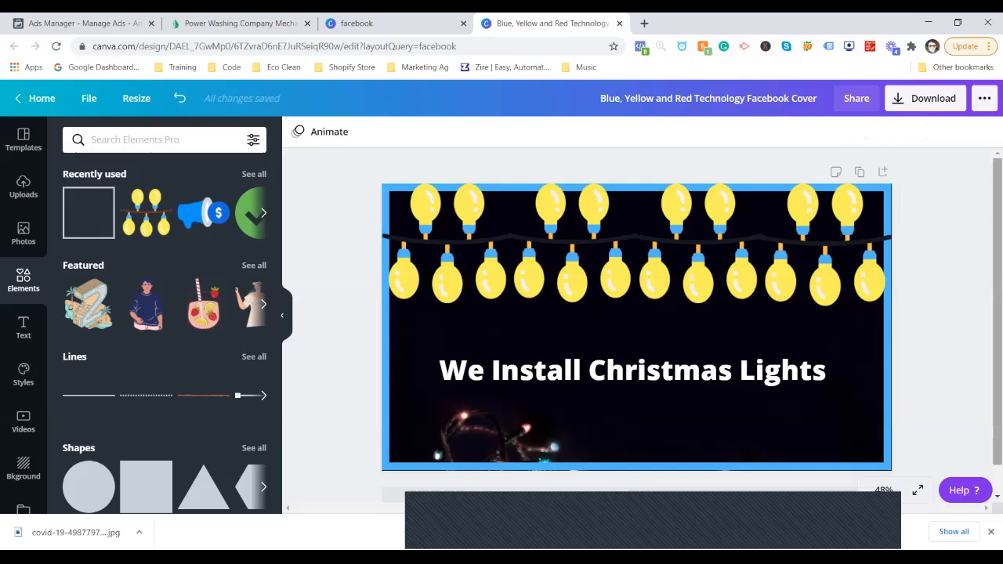
# Change the heading's font to Bebas Neue, enlarge it to about size 109, and center it horizontally below the bulbs.
pyautogui.moveTo(633, 370); pyautogui.dragTo(633, 363)
pyautogui.doubleClick(633, 363)
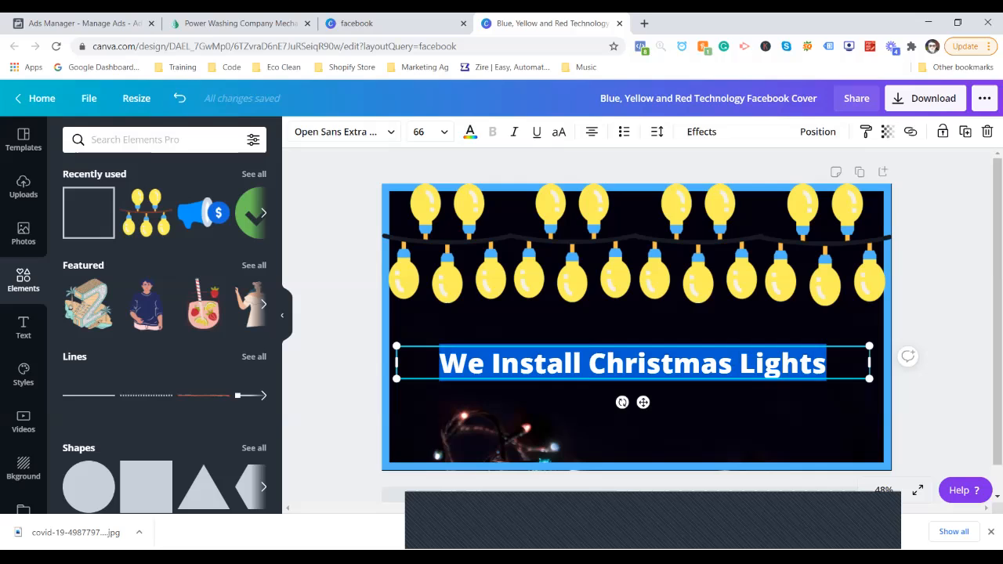
pyautogui.click(343, 131)
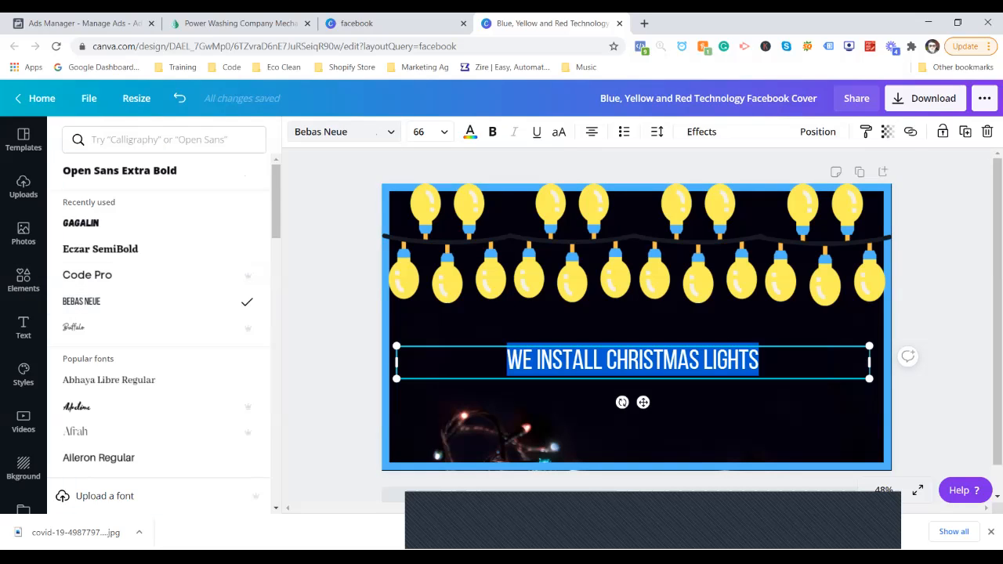
pyautogui.moveTo(870, 362); pyautogui.dragTo(843, 457)
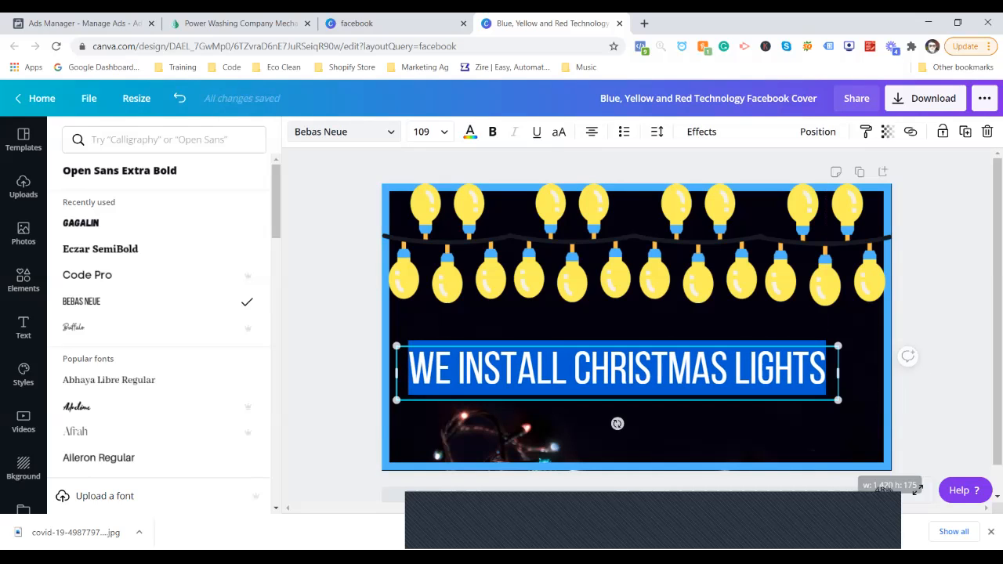
pyautogui.click(24, 280)
pyautogui.moveTo(618, 424)
pyautogui.mouseDown()
pyautogui.moveTo(654, 424)
pyautogui.moveTo(633, 419)
pyautogui.mouseUp()
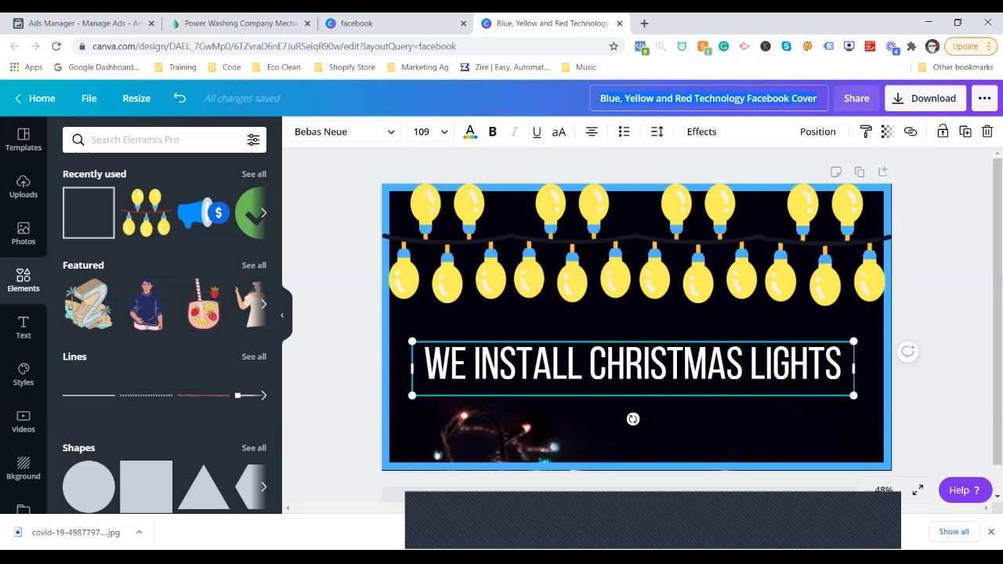
# Rename the design as "We install christmas Lights".
pyautogui.write('We install c')
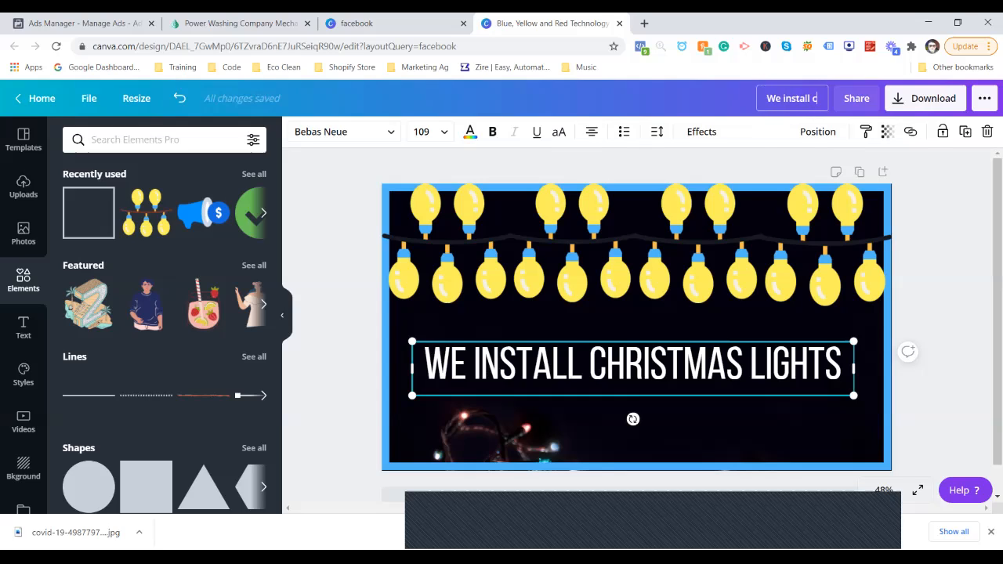
pyautogui.write('ghrs')
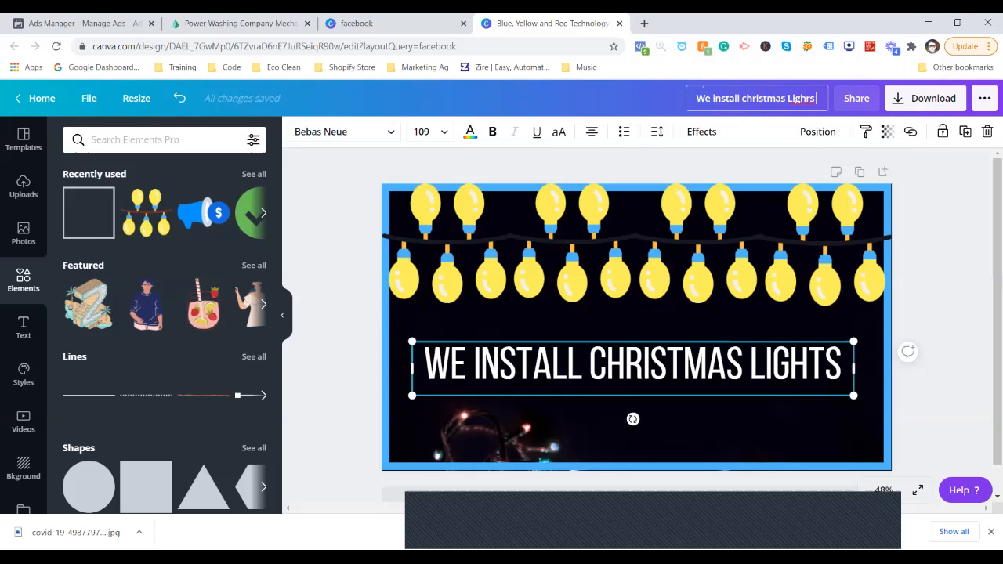
pyautogui.press('BackSpace')
pyautogui.press('BackSpace')
pyautogui.write('ts')
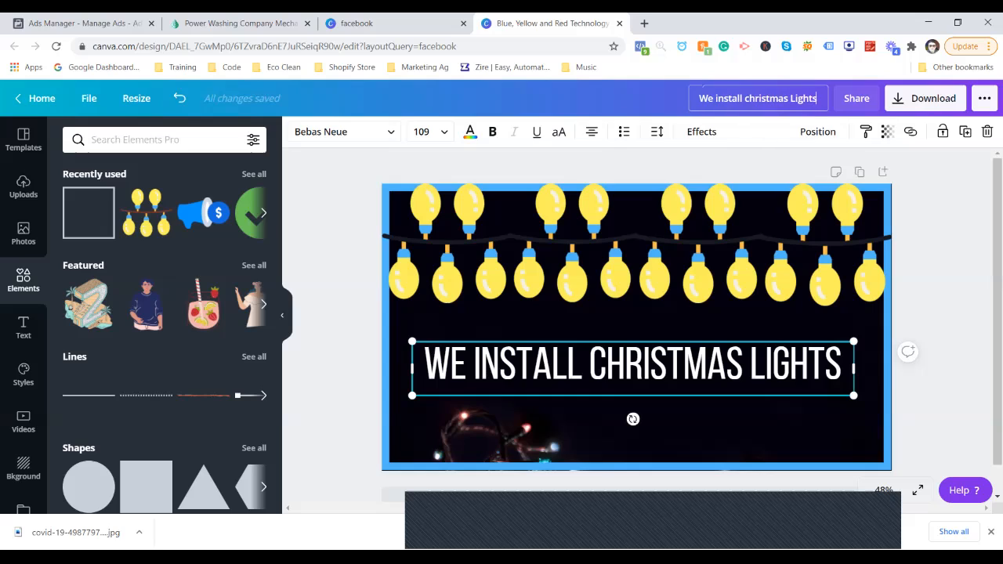
pyautogui.click(941, 250)
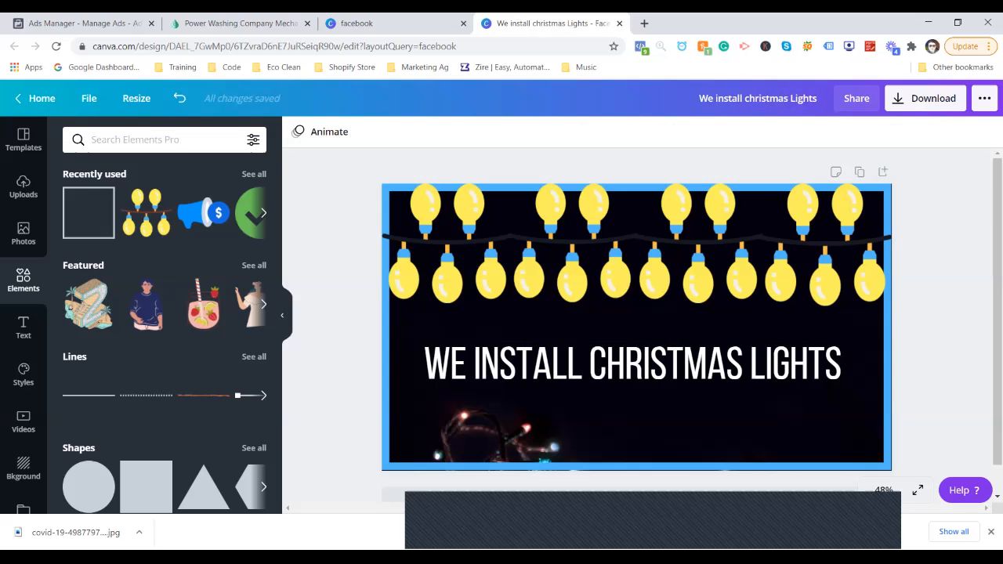
# Download the finished design as a PNG and switch back to Facebook Ads Manager.
pyautogui.click(925, 98)
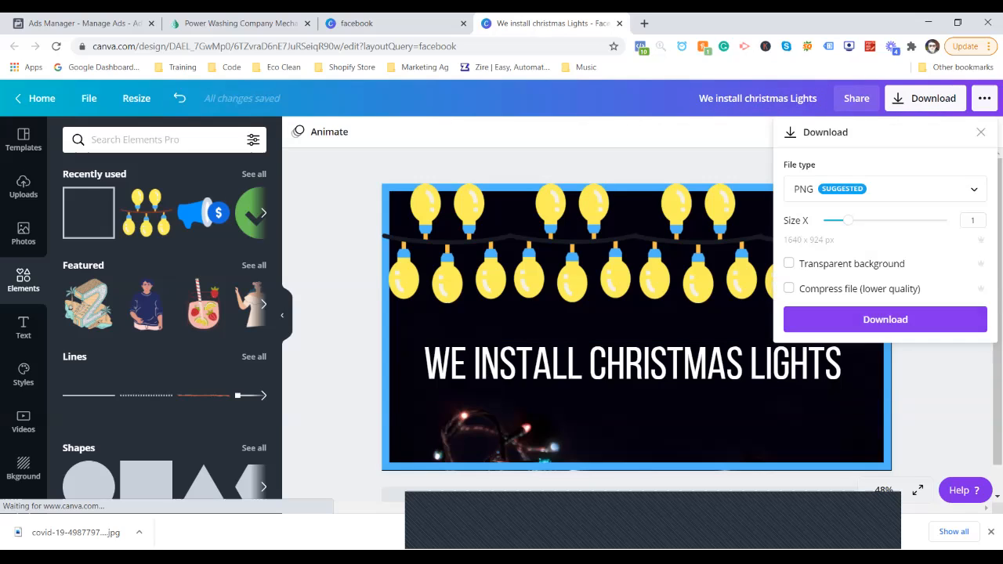
pyautogui.click(885, 352)
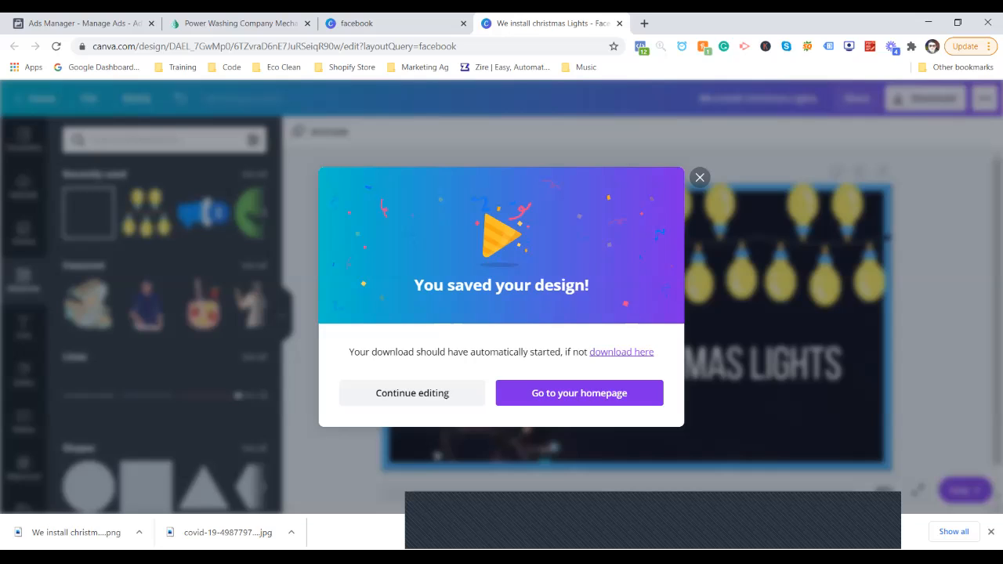
pyautogui.click(241, 24)
pyautogui.click(85, 24)
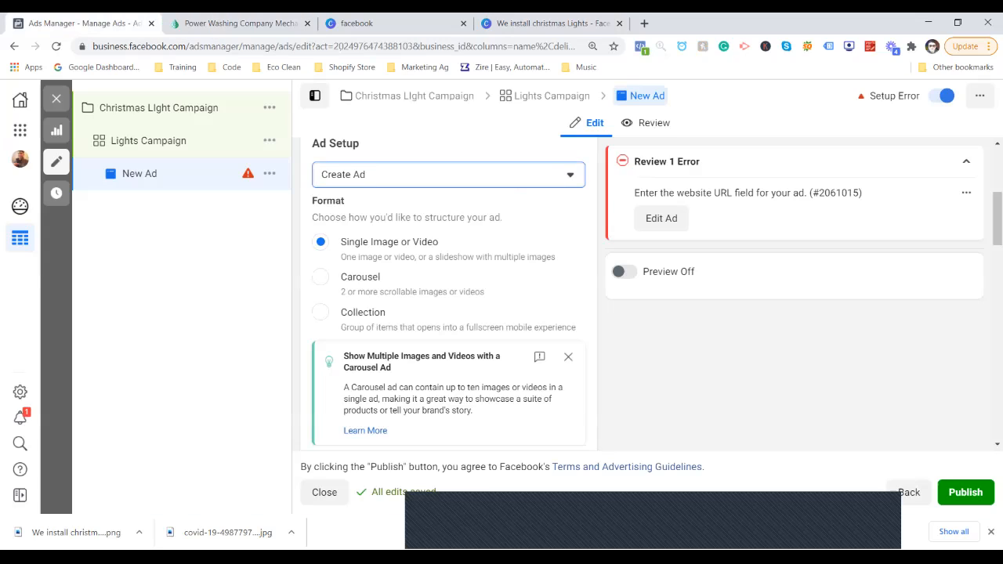
# Upload We install christmas Lights.png from the computer and add it as the new ad's image.
pyautogui.scroll(-2, 448, 293)
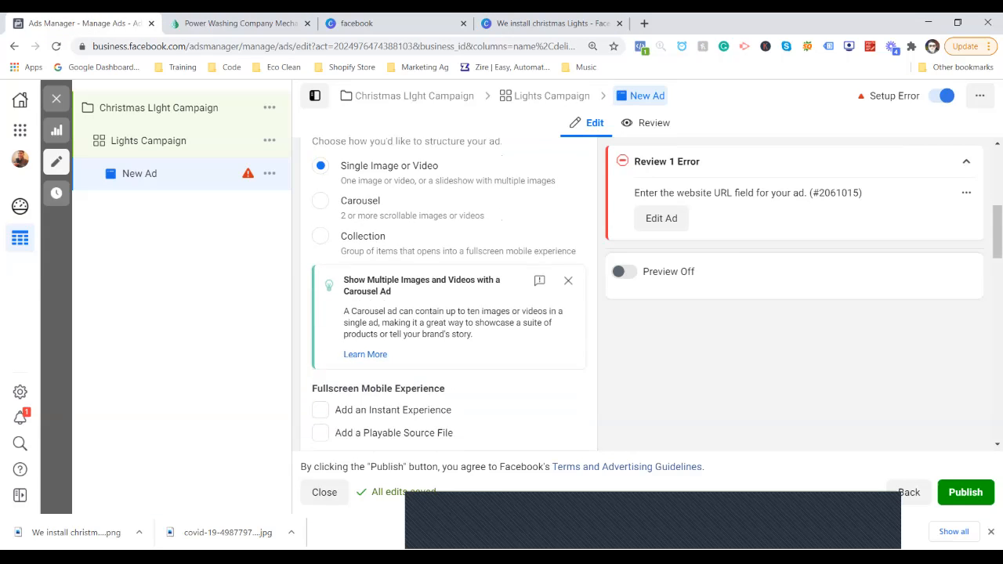
pyautogui.scroll(1, 448, 294)
pyautogui.scroll(2, 448, 294)
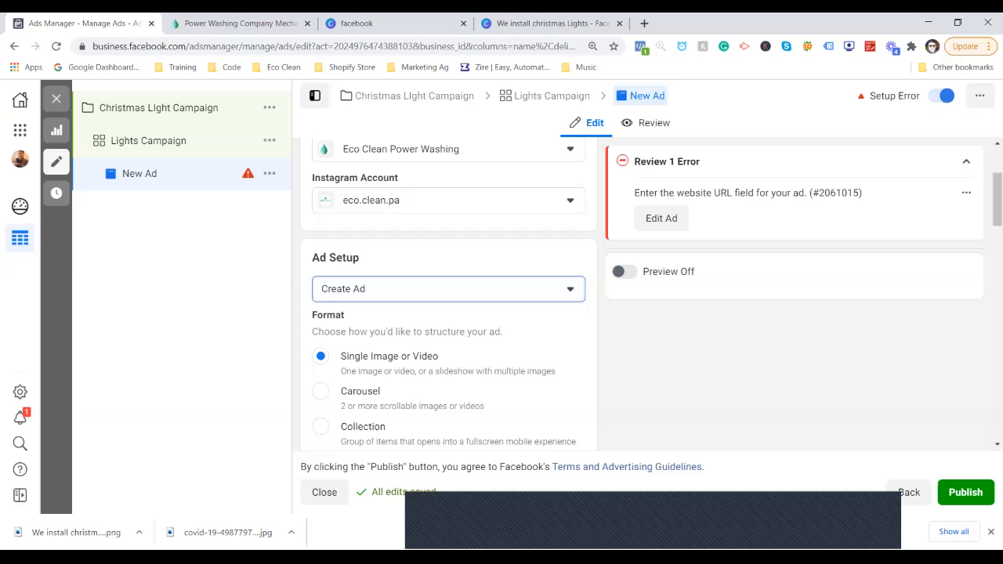
pyautogui.click(449, 290)
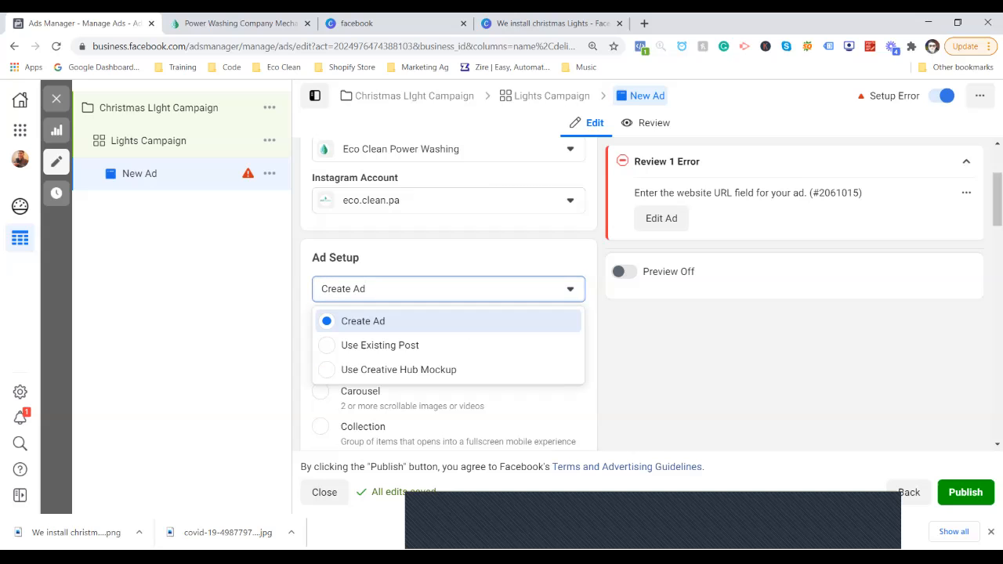
pyautogui.scroll(-4, 448, 294)
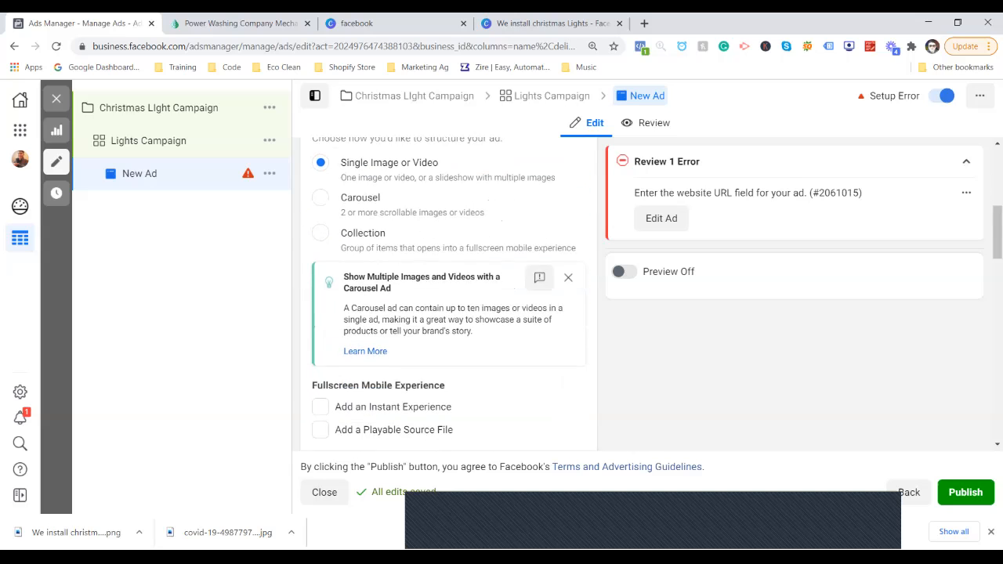
pyautogui.scroll(-3, 361, 271)
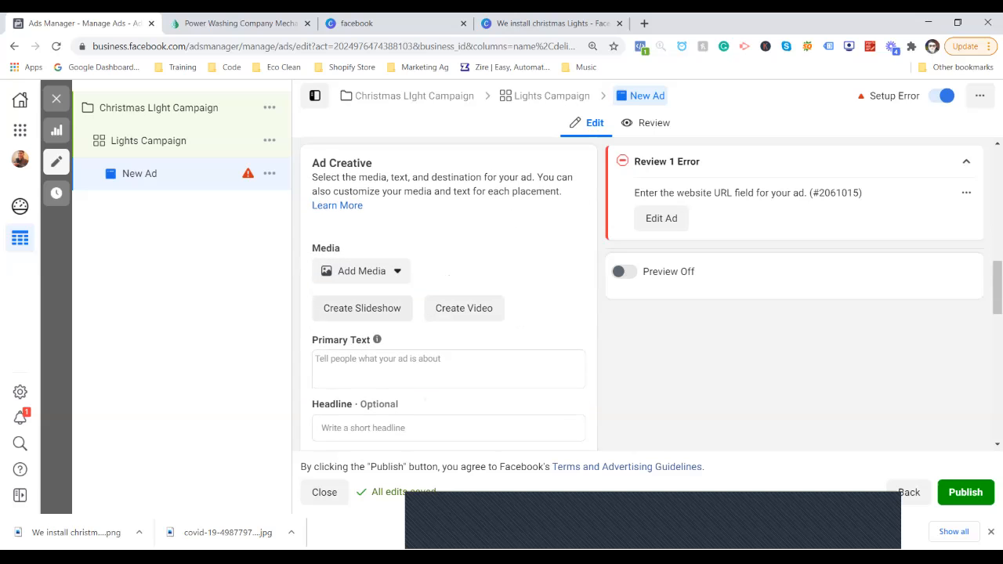
pyautogui.click(361, 271)
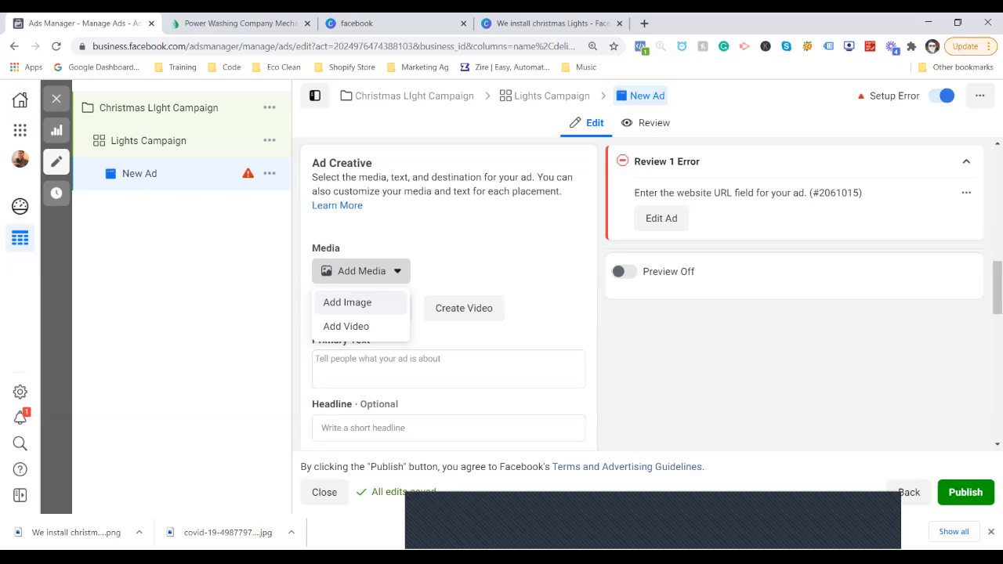
pyautogui.click(348, 302)
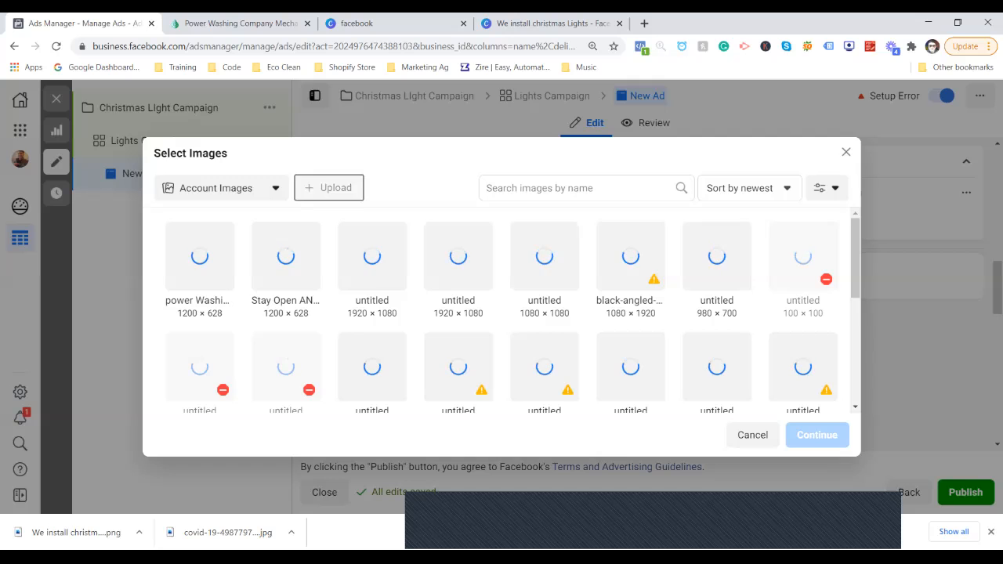
pyautogui.click(329, 188)
pyautogui.click(302, 250)
pyautogui.doubleClick(311, 250)
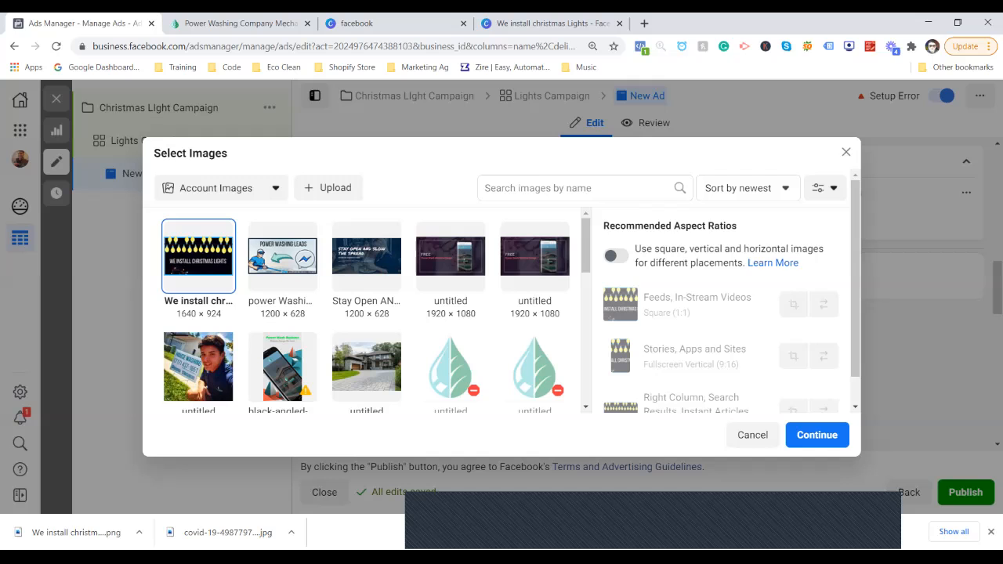
pyautogui.click(818, 435)
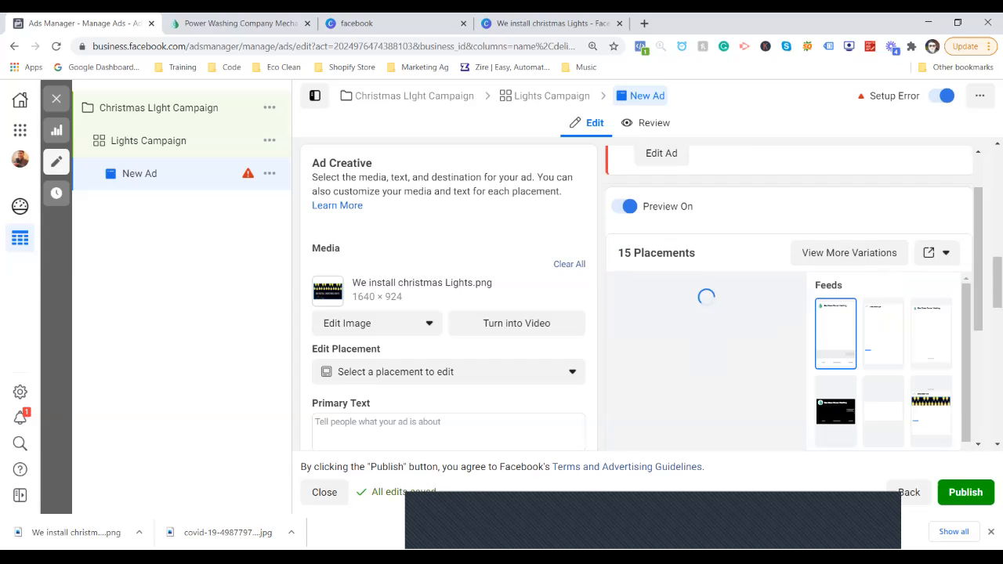
# Examine the ad previews for the feed and story placements and the text fields of the ad creative.
pyautogui.scroll(-1, 708, 329)
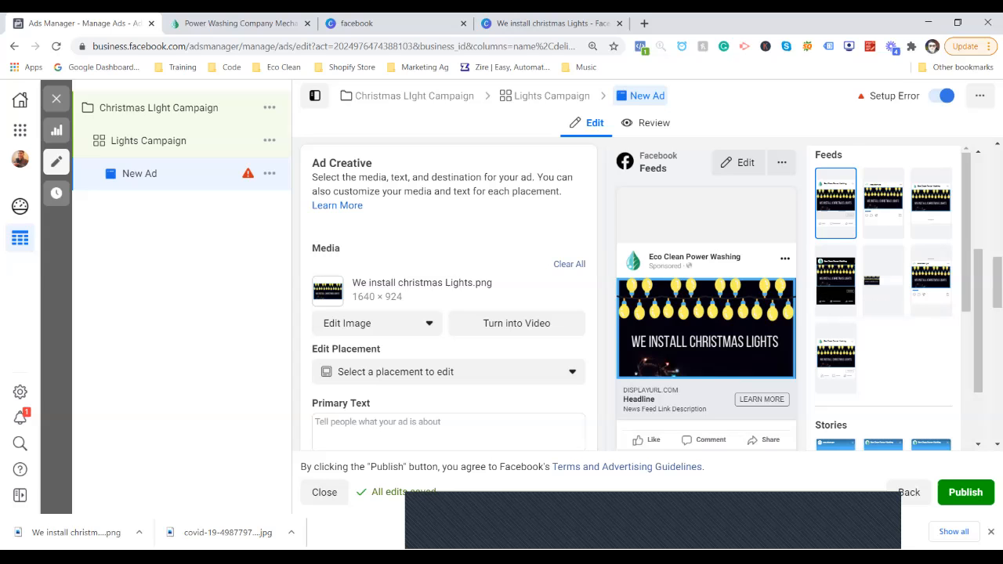
pyautogui.scroll(-1, 706, 314)
pyautogui.scroll(-1, 486, 287)
pyautogui.scroll(-1, 839, 224)
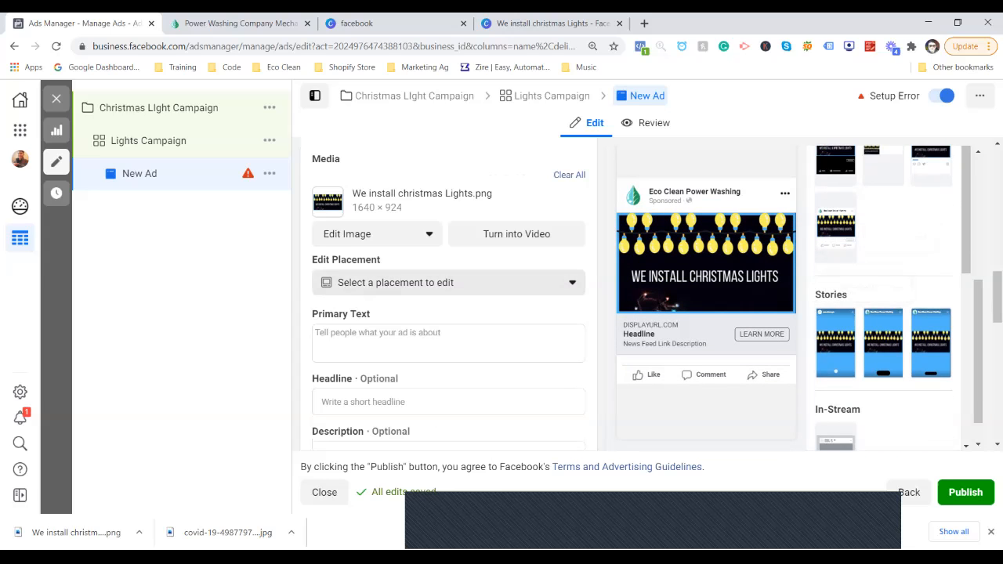
pyautogui.scroll(-3, 448, 298)
pyautogui.scroll(3, 448, 298)
pyautogui.scroll(1, 448, 314)
pyautogui.scroll(-2, 449, 313)
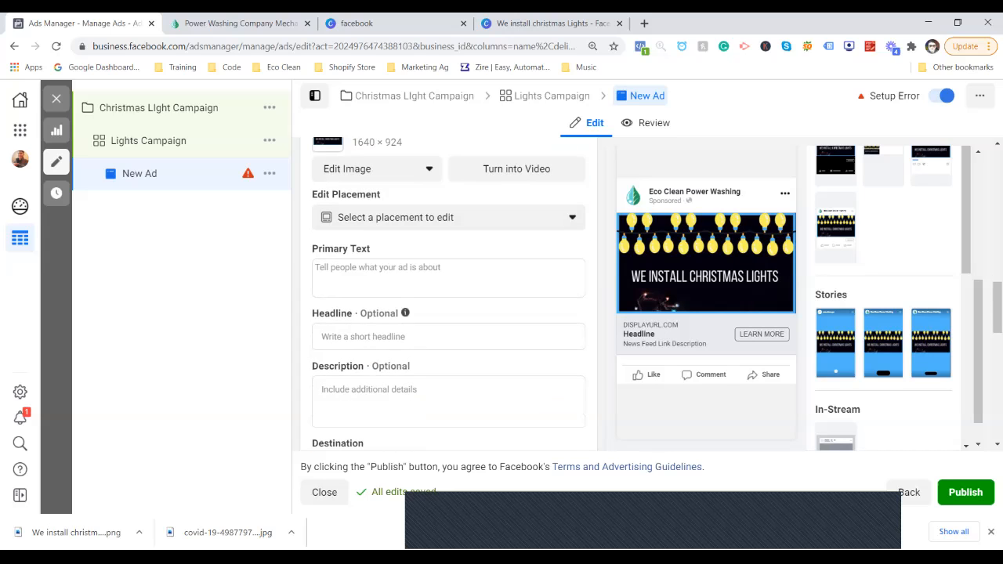
# Enter the primary text "Do you want to decorate your house with Christmas Lights this year?" and correct its spelling.
pyautogui.click(448, 278)
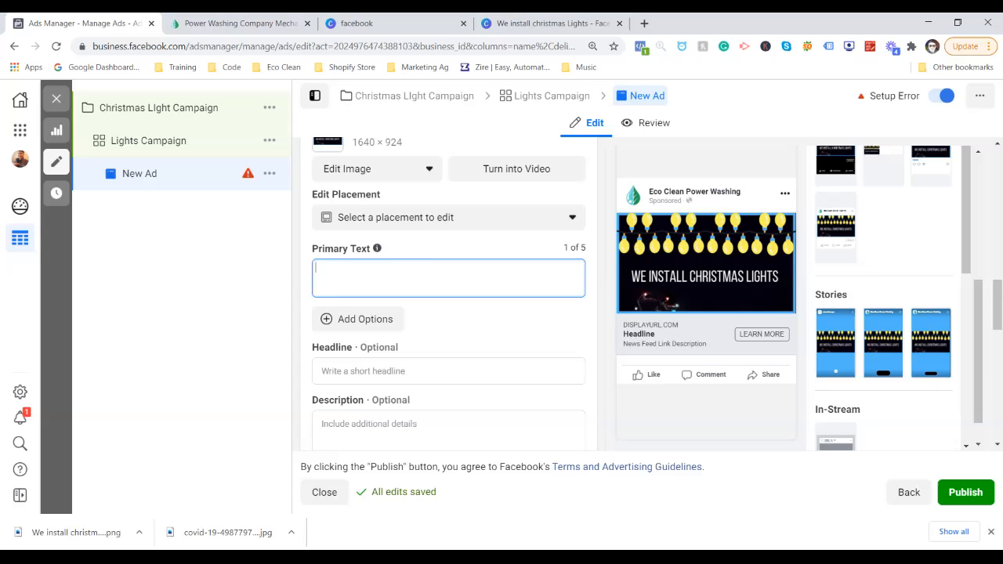
pyautogui.write('Do you want to decorate your house with Ch')
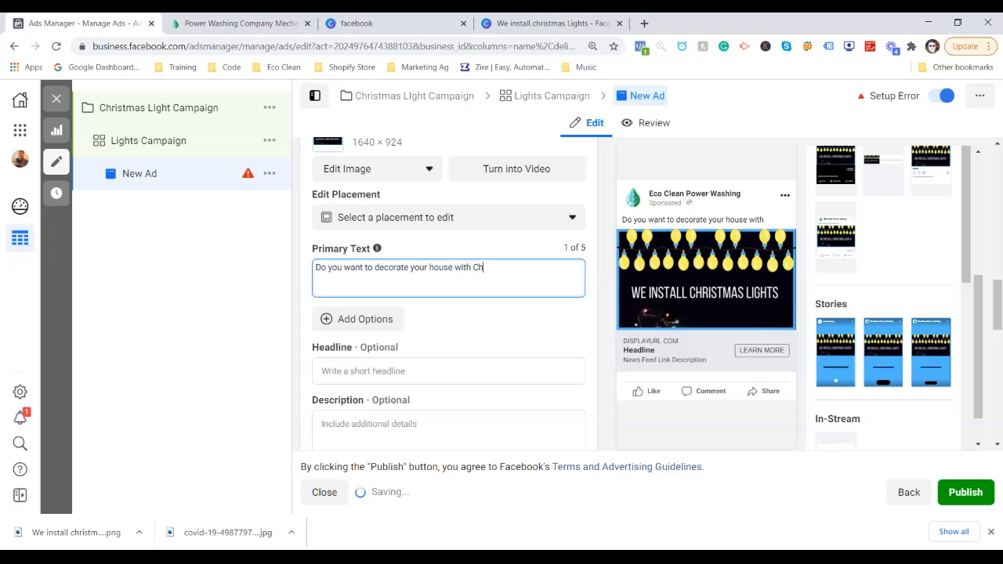
pyautogui.write('rustmas Lights ')
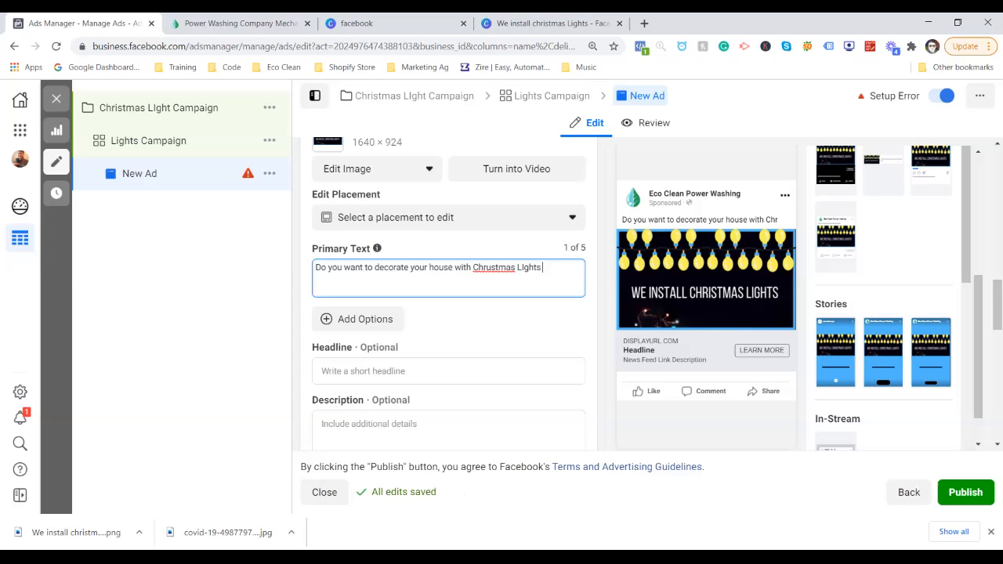
pyautogui.write('this year?')
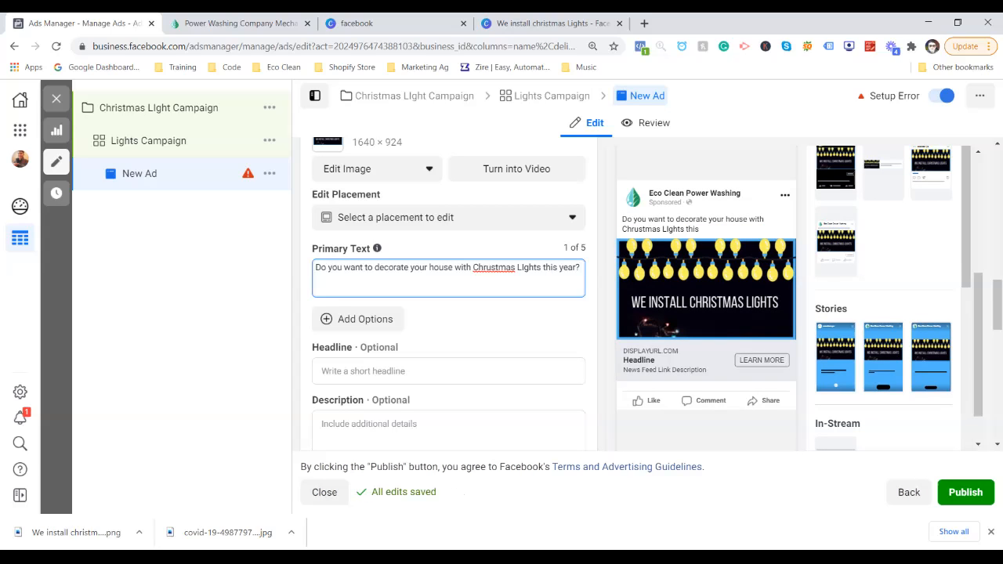
pyautogui.rightClick(502, 267)
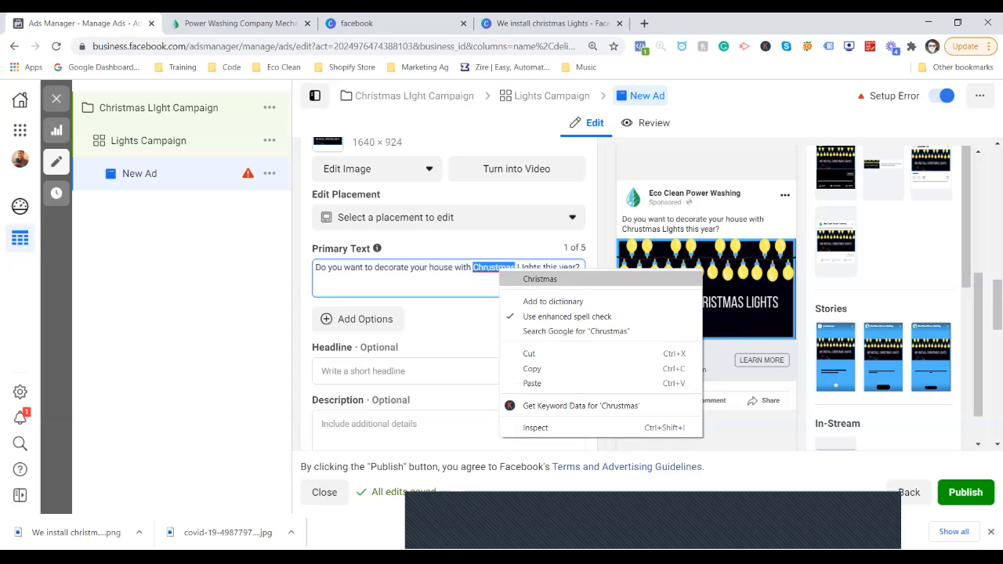
pyautogui.click(533, 279)
pyautogui.press('BackSpace')
pyautogui.write('i')
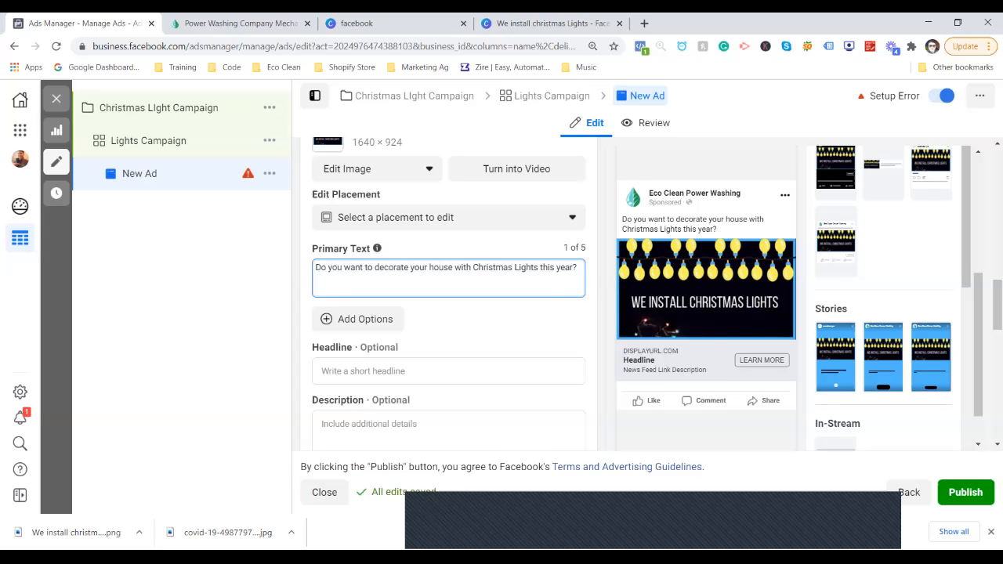
# Add a second paragraph to the primary text reading "We can install them for you!".
pyautogui.press('Return')
pyautogui.press('Return')
pyautogui.write('We')
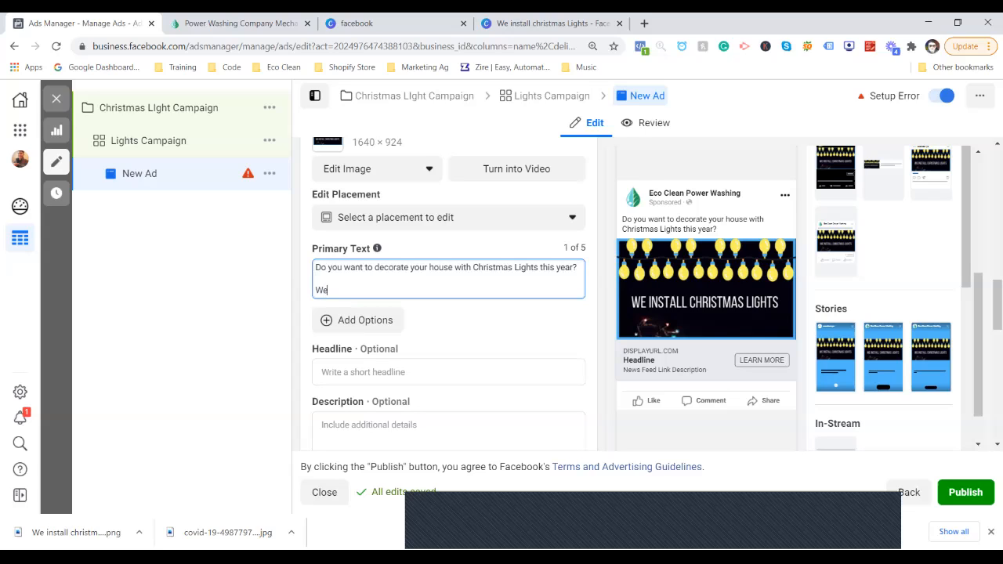
pyautogui.write(' can ')
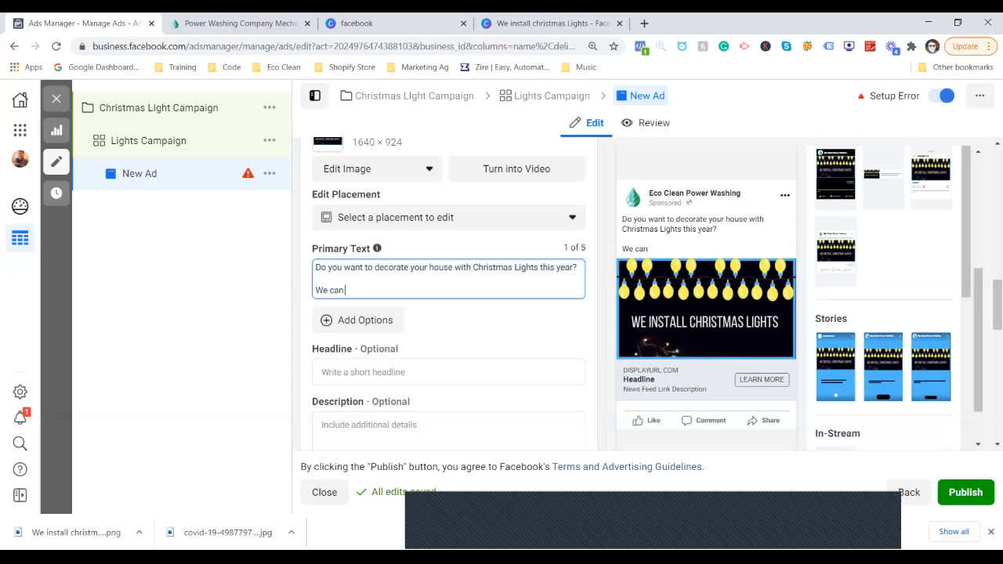
pyautogui.write('install them')
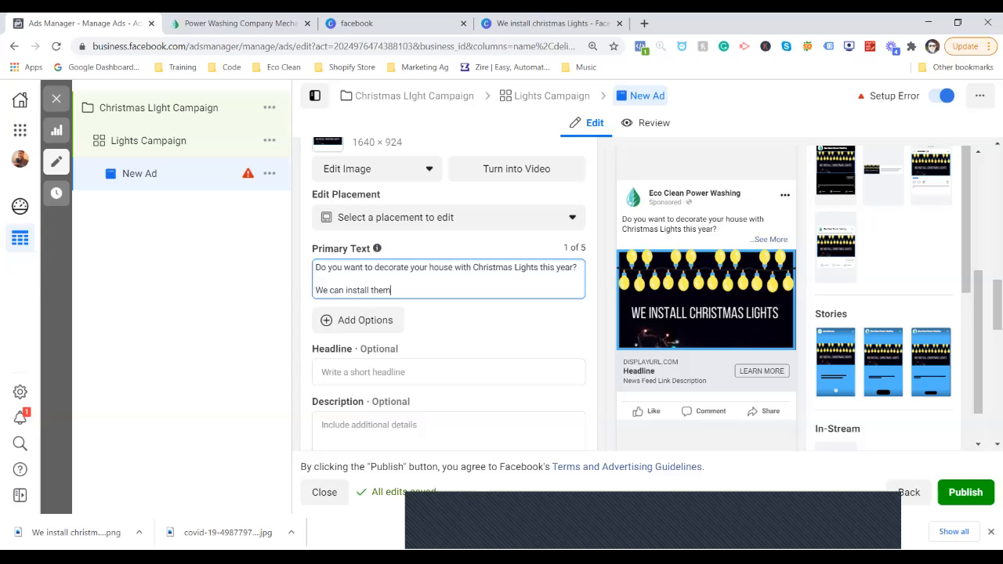
pyautogui.write(' for you!')
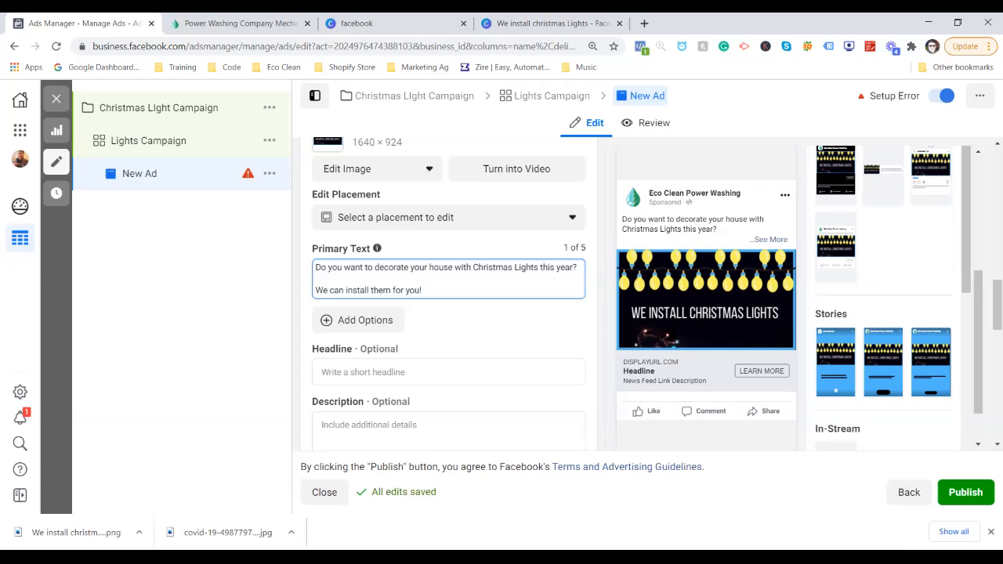
# Add a third paragraph to the primary text reading "p.s we will also take them down and store them away for you!".
pyautogui.press('Return')
pyautogui.press('Return')
pyautogui.write('p.s we will alos')
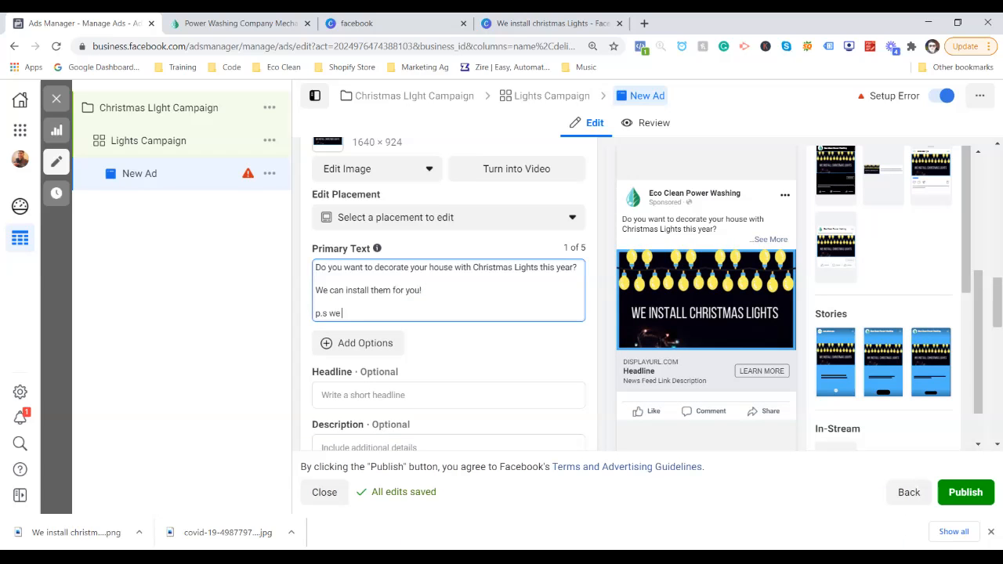
pyautogui.press('BackSpace')
pyautogui.press('BackSpace')
pyautogui.write('so take them down and sot')
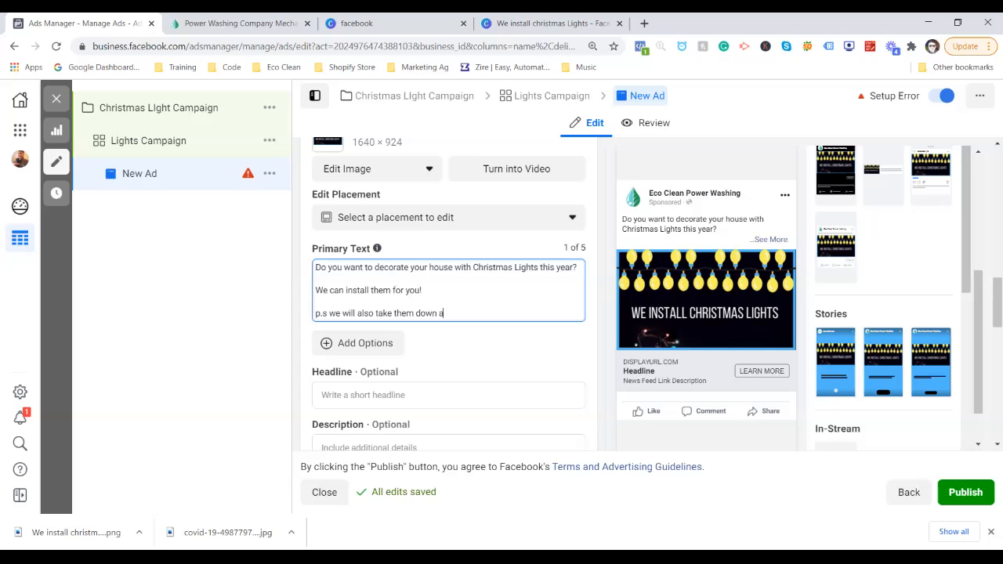
pyautogui.press('BackSpace')
pyautogui.press('BackSpace')
pyautogui.write('ro')
pyautogui.press('BackSpace')
pyautogui.press('BackSpace')
pyautogui.write('tore them away for you!')
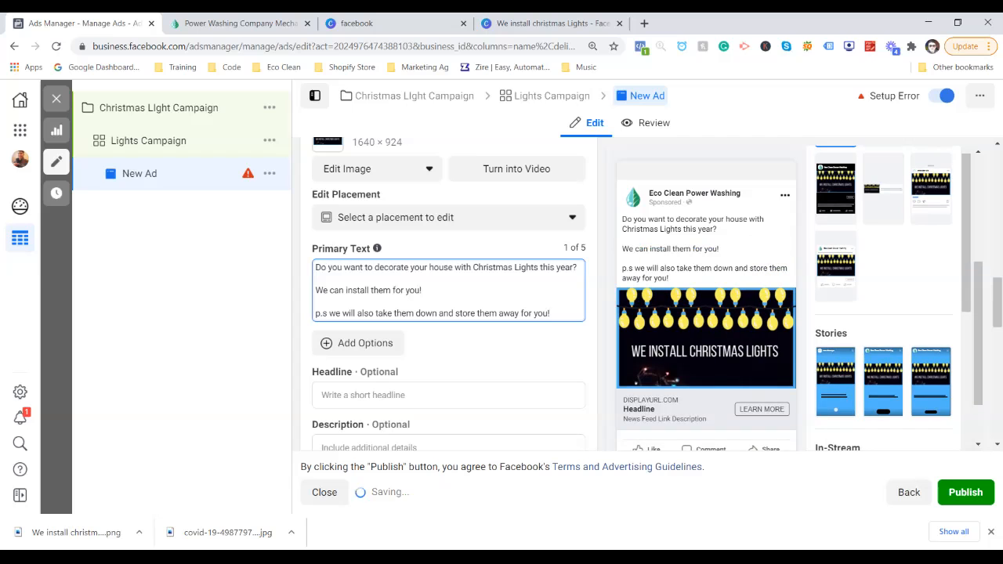
# Enter the ad headline "We Install Christmas Lights".
pyautogui.scroll(-2, 424, 293)
pyautogui.click(423, 265)
pyautogui.write('We Install')
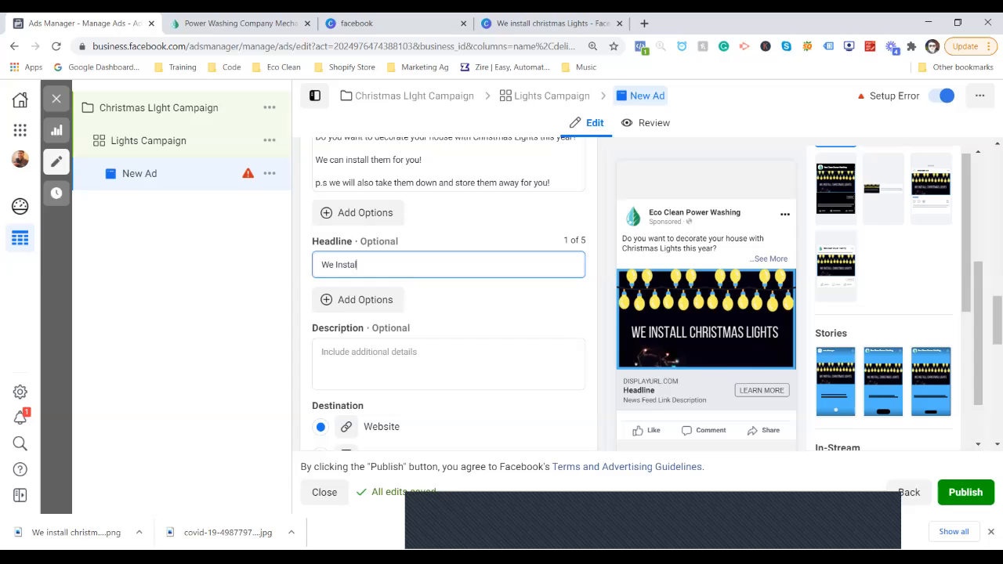
pyautogui.write(' Ch')
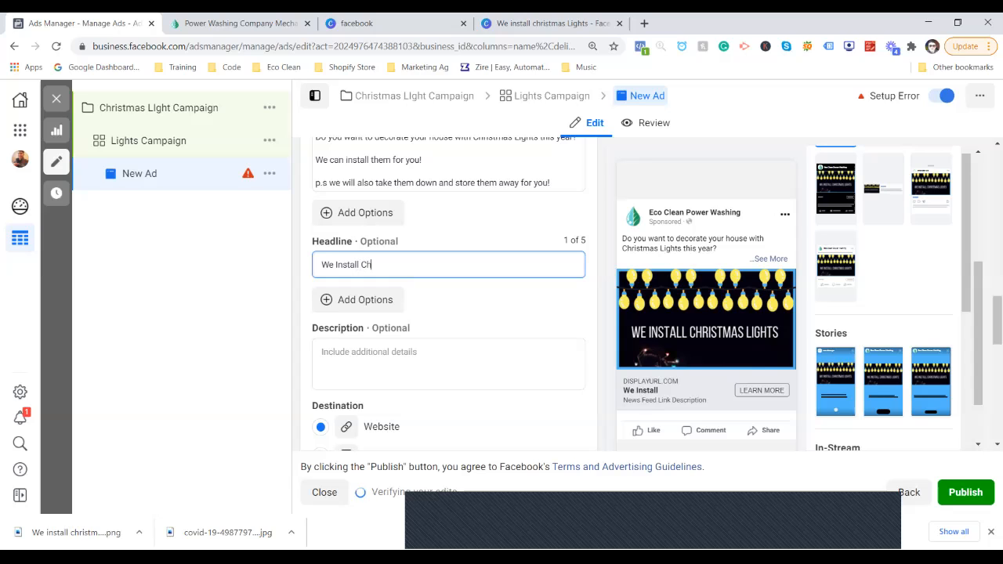
pyautogui.write('ristmas Lights')
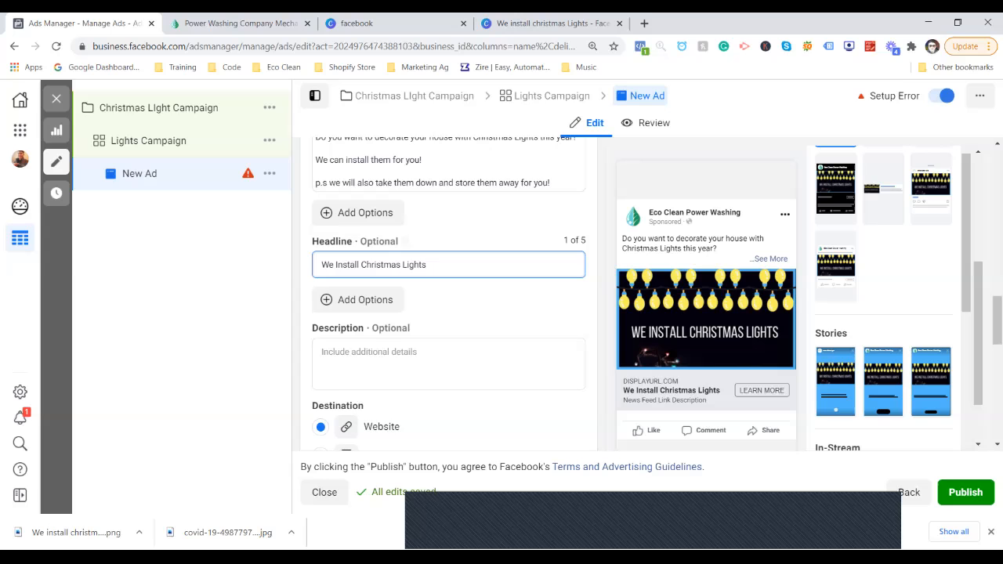
# Switch to the company website mechanicsburgpowerwashing.com and open its Christmas Lights page.
pyautogui.scroll(-2, 449, 294)
pyautogui.scroll(-1, 449, 294)
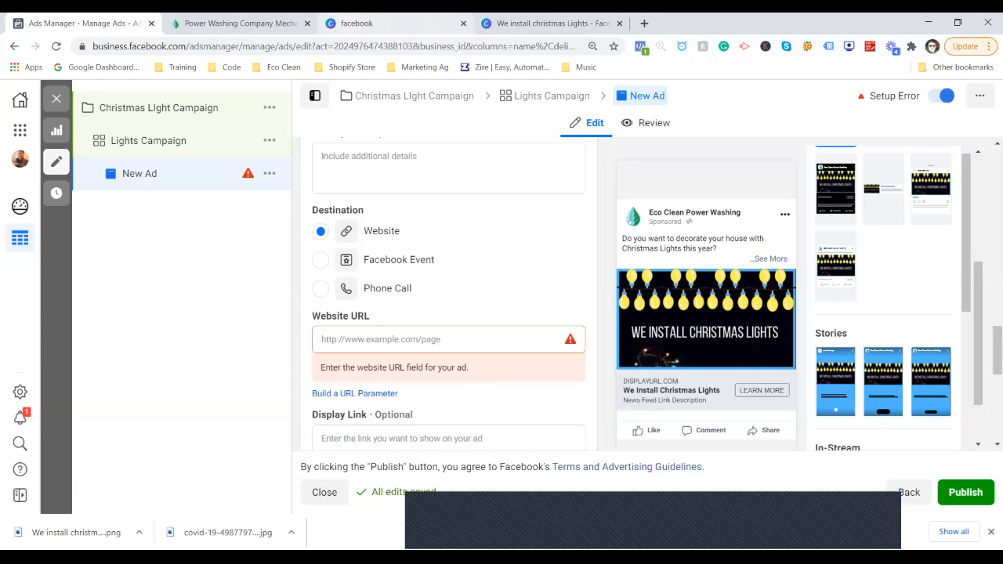
pyautogui.click(385, 24)
pyautogui.click(267, 23)
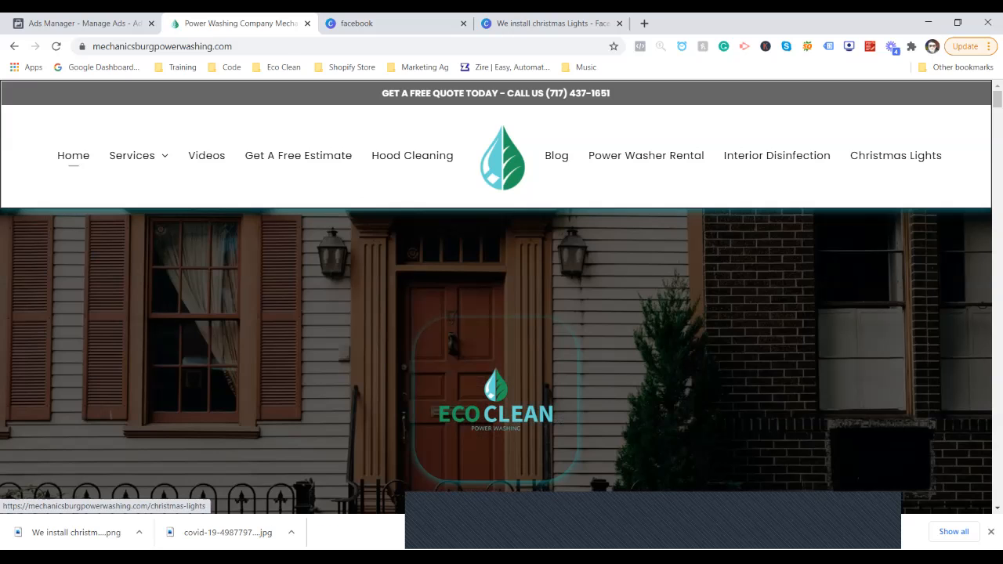
pyautogui.click(896, 156)
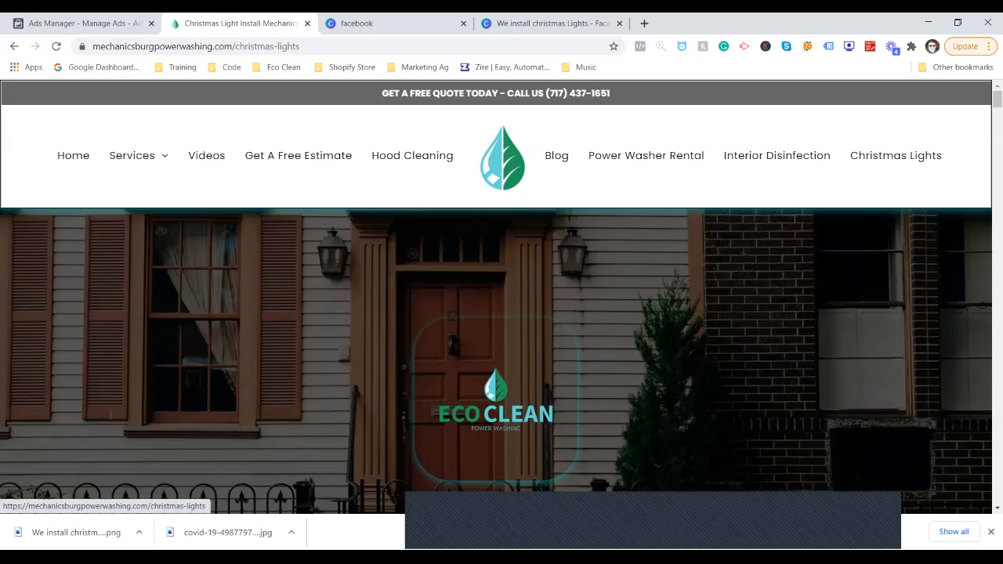
# Examine the Christmas Lights page's banner, installation description and quote request form as the ad's landing page.
pyautogui.scroll(-15, 502, 313)
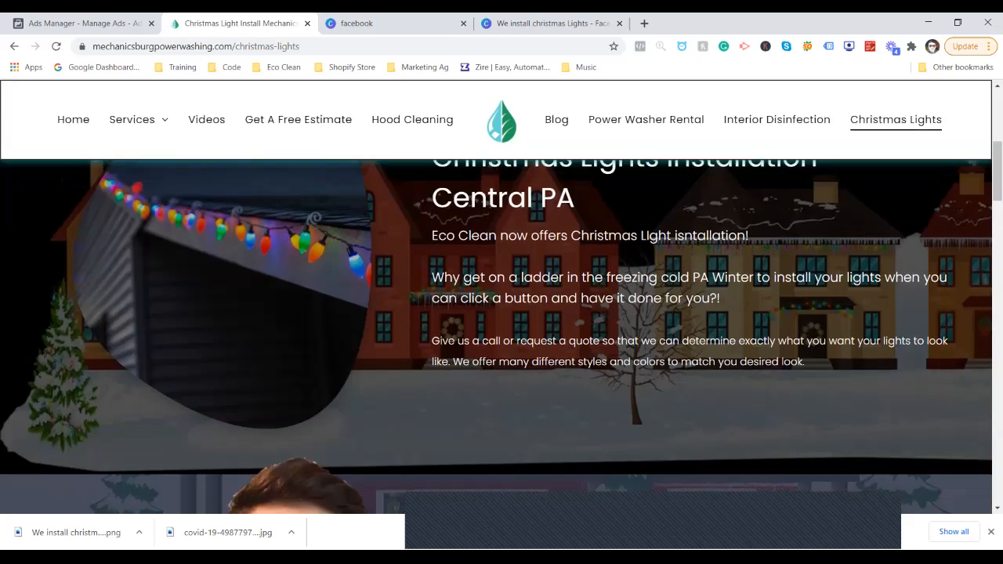
pyautogui.scroll(15, 502, 314)
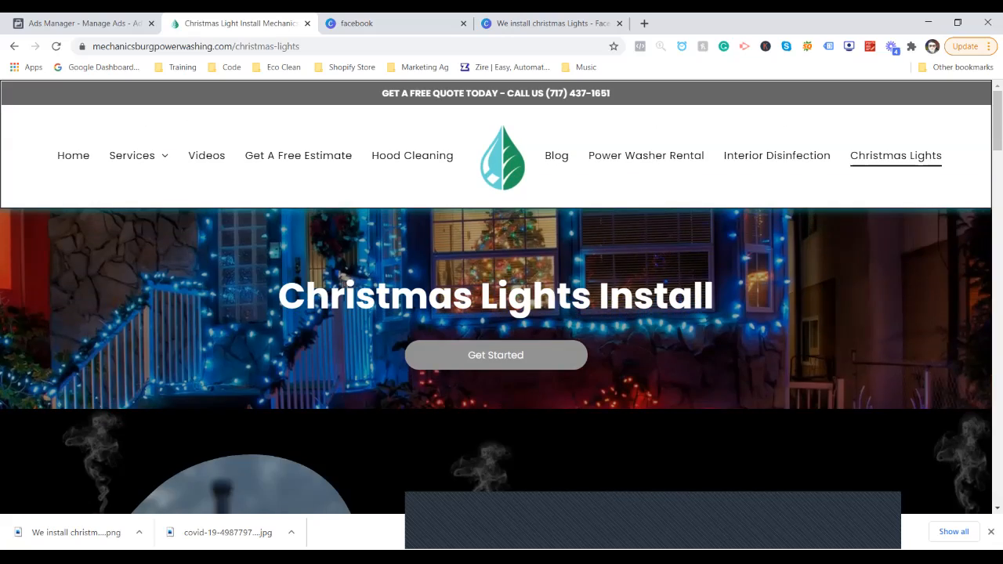
pyautogui.scroll(-2, 502, 314)
pyautogui.scroll(2, 502, 314)
pyautogui.click(503, 156)
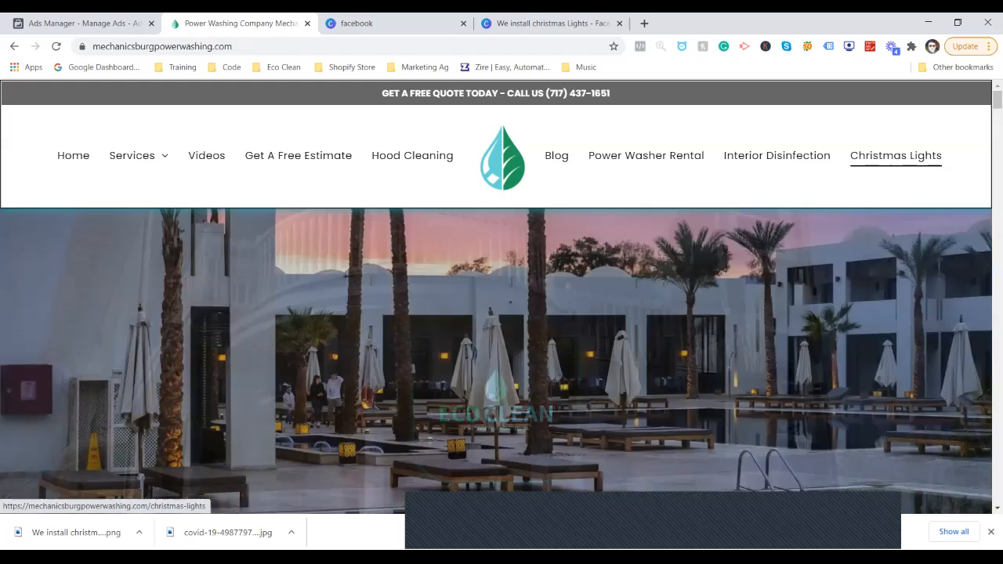
pyautogui.click(896, 155)
pyautogui.scroll(-3, 502, 313)
pyautogui.scroll(3, 502, 314)
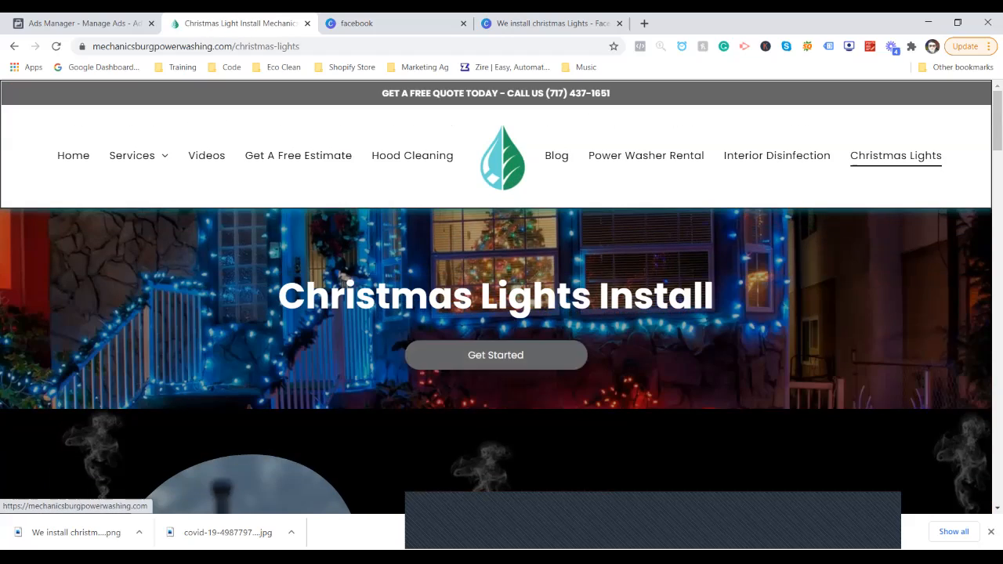
pyautogui.scroll(-6, 502, 314)
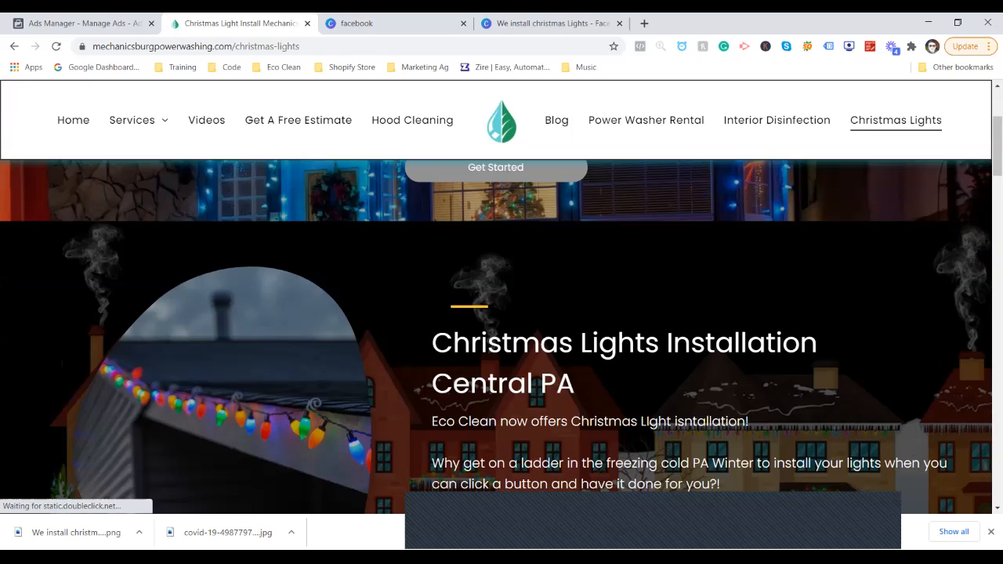
pyautogui.scroll(-15, 502, 313)
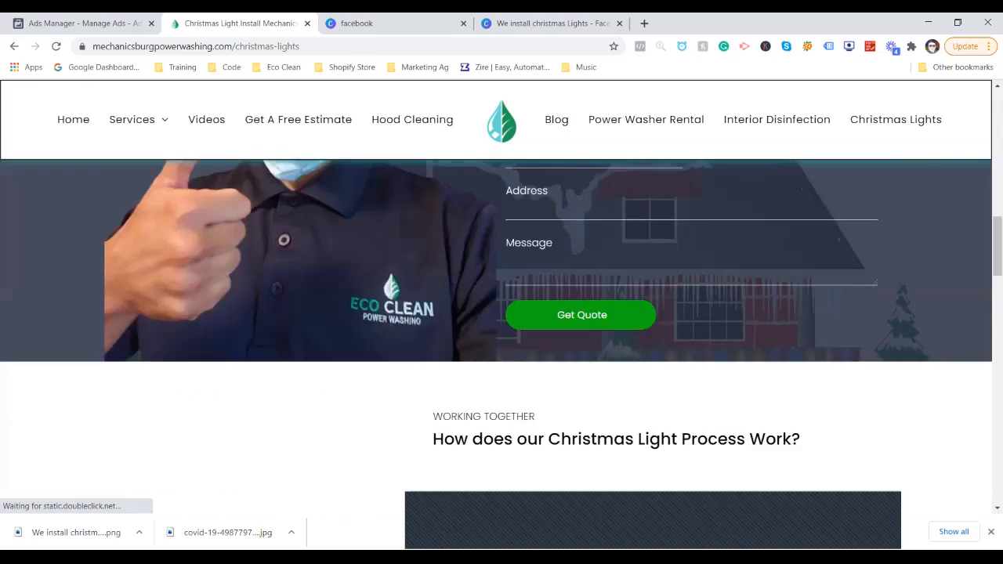
pyautogui.scroll(15, 502, 314)
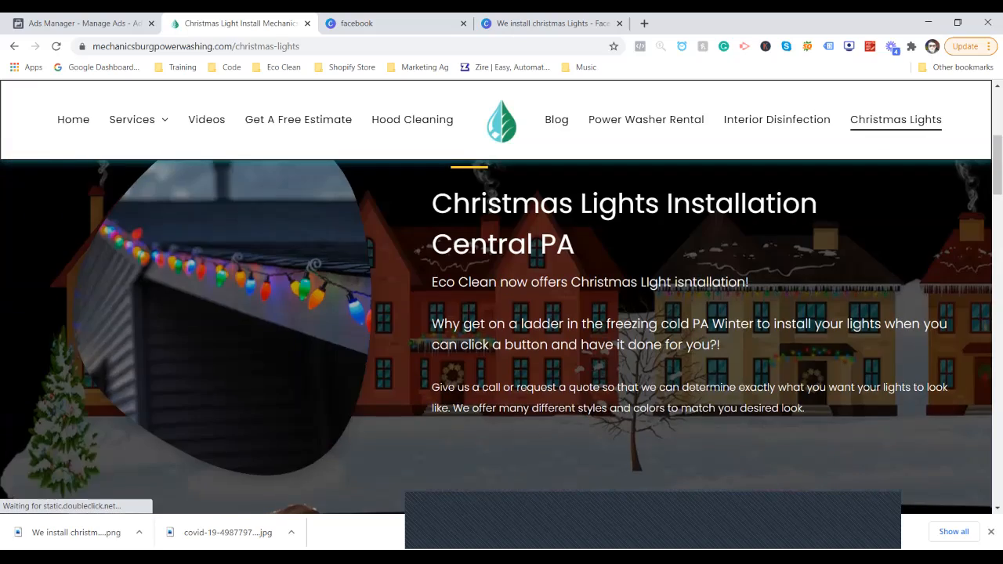
pyautogui.scroll(-4, 502, 313)
pyautogui.scroll(1, 501, 314)
# Copy the Christmas Lights page's address and enter it as the ad's website URL in Ads Manager.
pyautogui.click(552, 24)
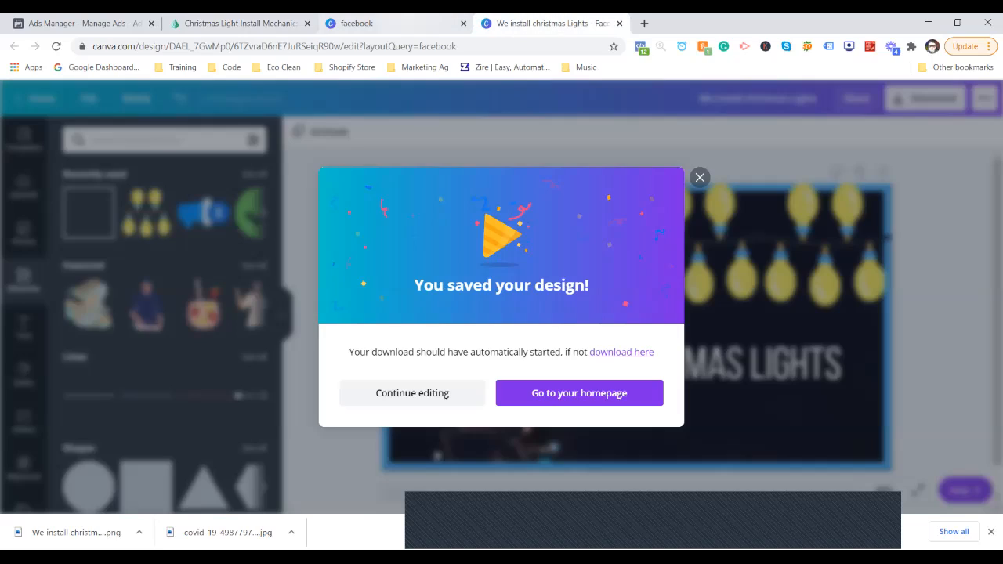
pyautogui.click(357, 23)
pyautogui.click(552, 23)
pyautogui.click(239, 24)
pyautogui.click(267, 47)
pyautogui.rightClick(270, 50)
pyautogui.click(303, 142)
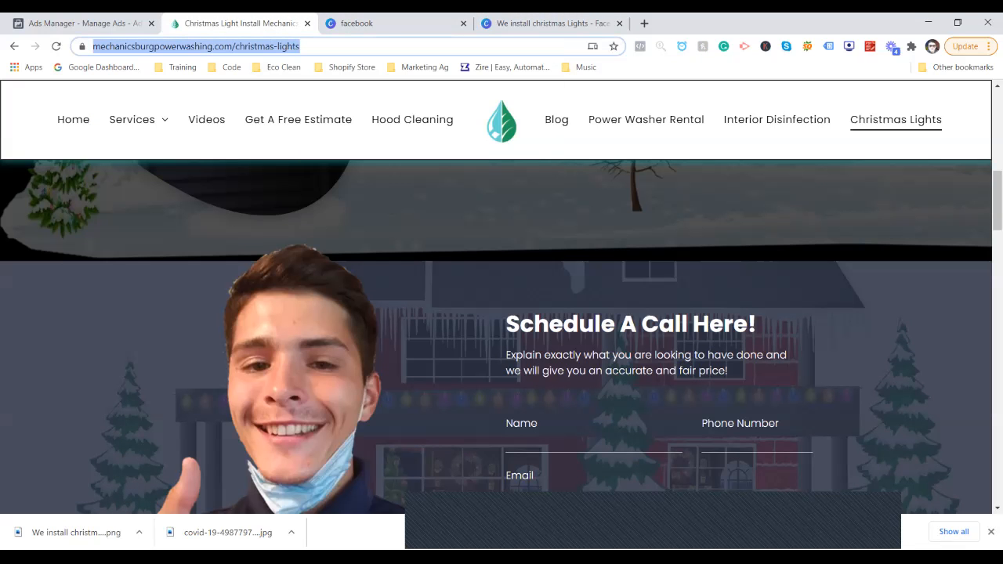
pyautogui.click(117, 23)
pyautogui.rightClick(435, 341)
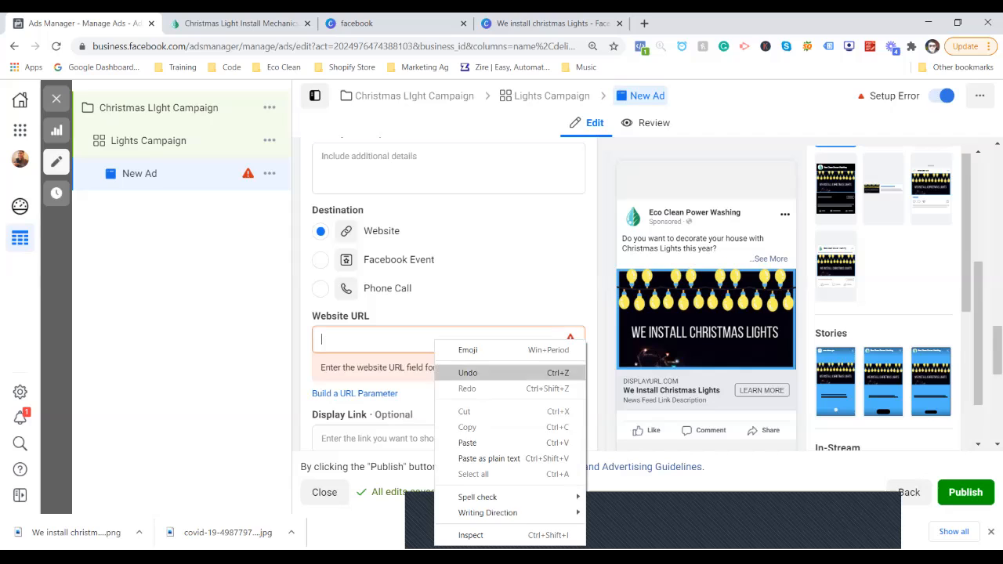
pyautogui.click(467, 443)
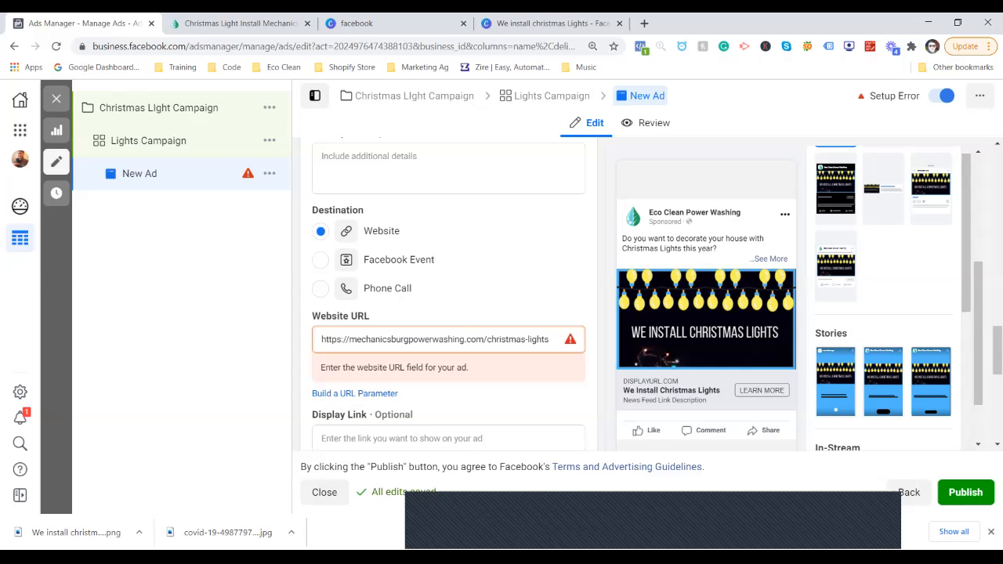
pyautogui.click(533, 376)
pyautogui.scroll(-1, 539, 337)
pyautogui.click(448, 356)
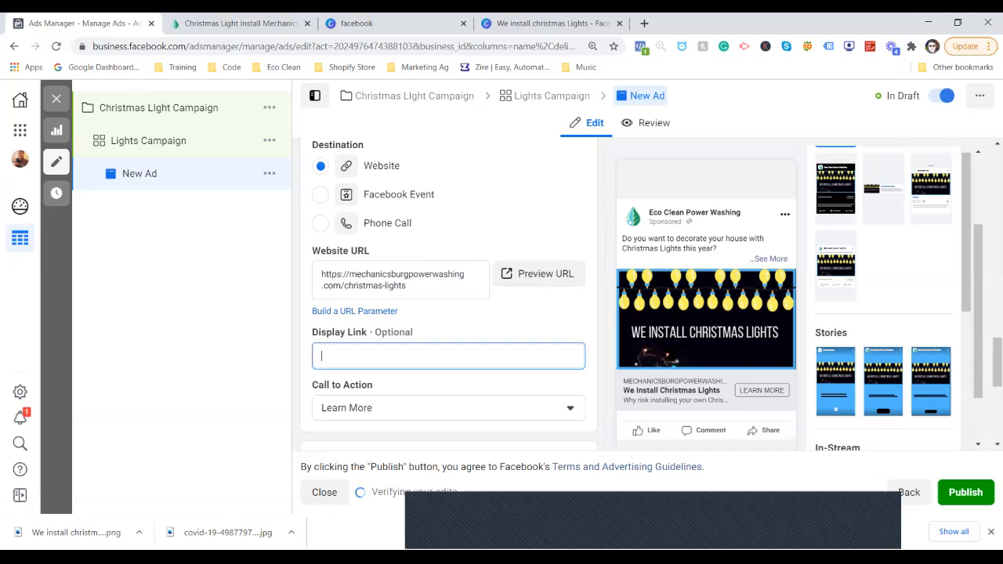
pyautogui.rightClick(430, 355)
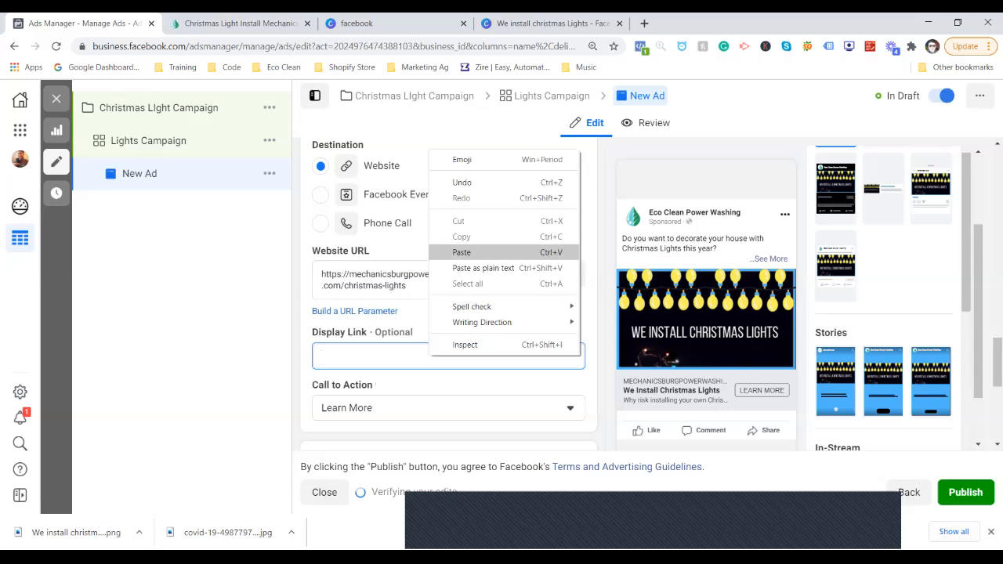
pyautogui.click(461, 252)
# Examine the available call-to-action options for the ad and keep Learn More.
pyautogui.scroll(-1, 461, 252)
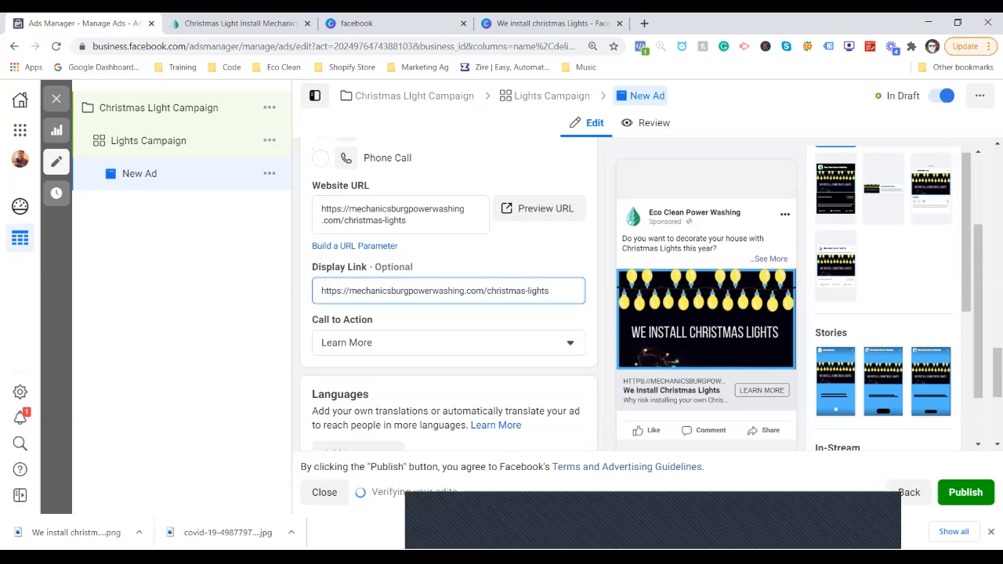
pyautogui.scroll(-1, 461, 270)
pyautogui.click(461, 277)
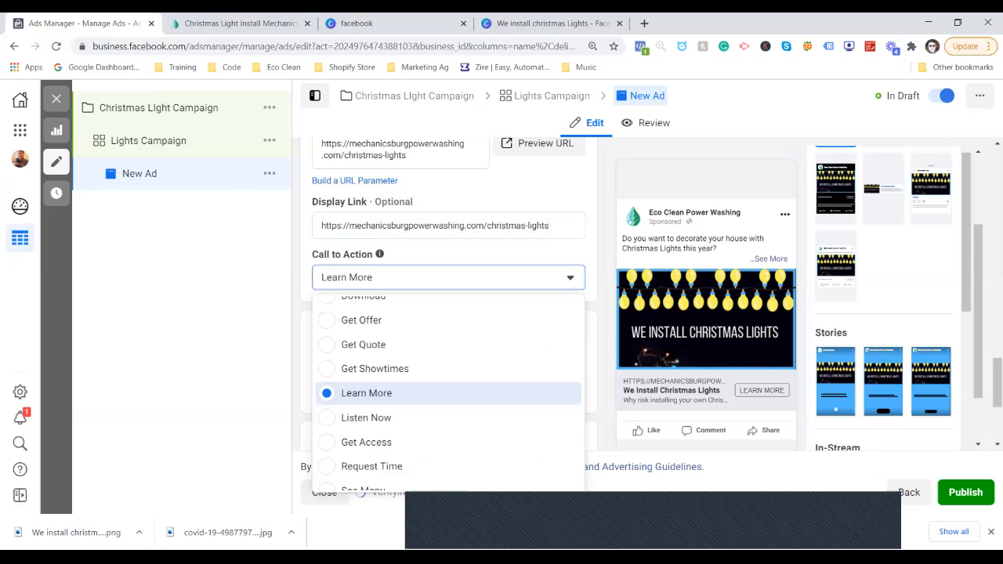
pyautogui.scroll(-1, 447, 337)
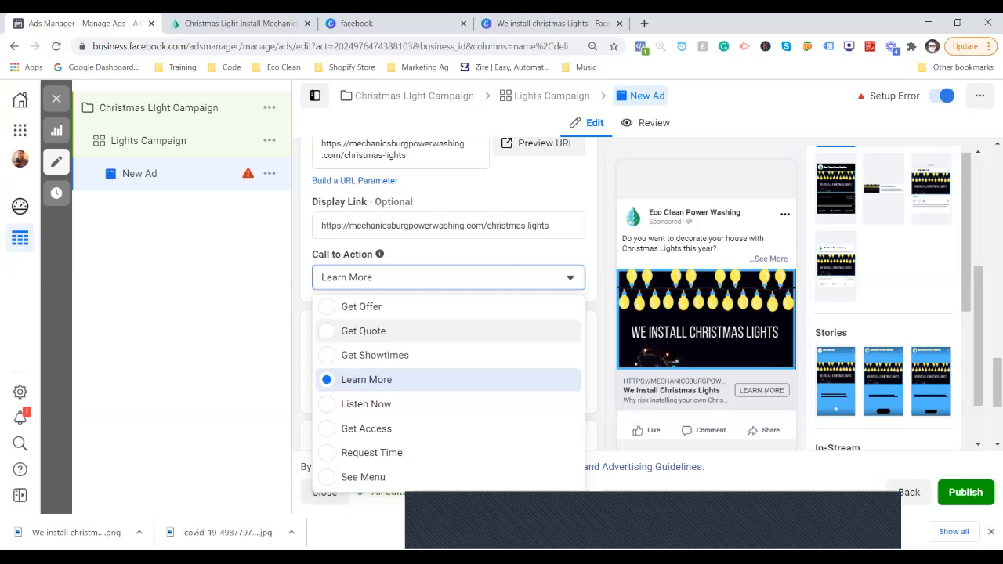
pyautogui.scroll(3, 447, 463)
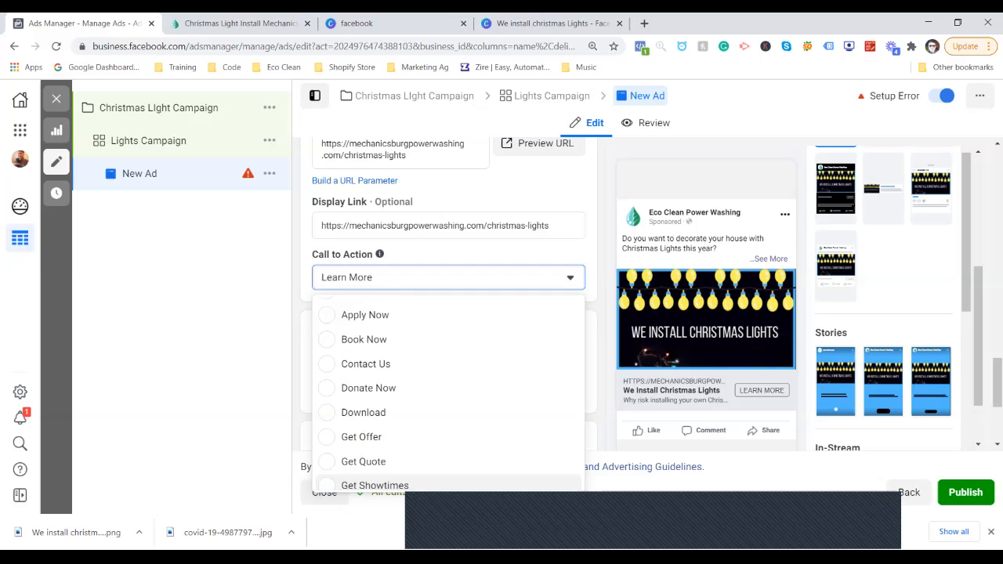
pyautogui.scroll(2, 446, 462)
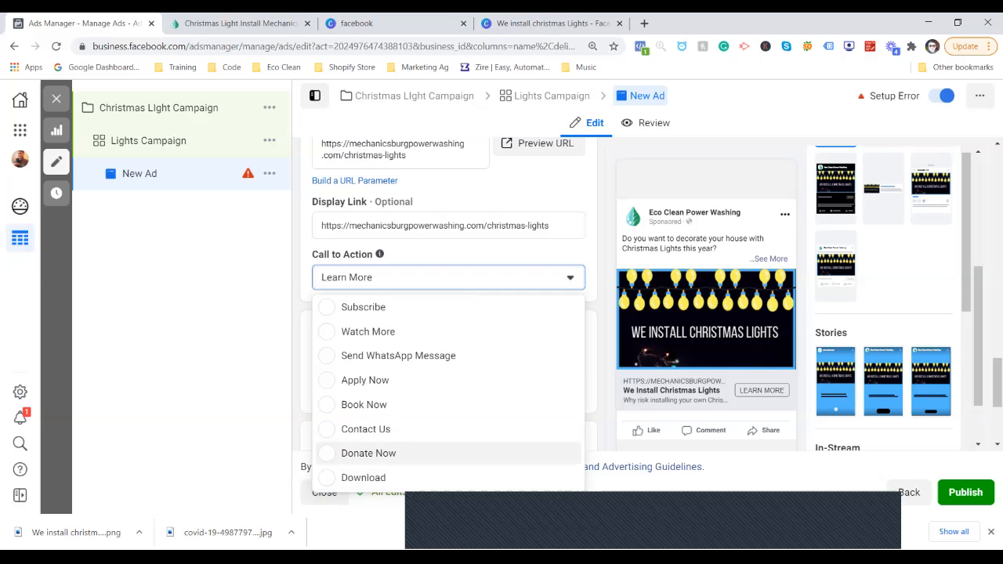
pyautogui.scroll(2, 447, 455)
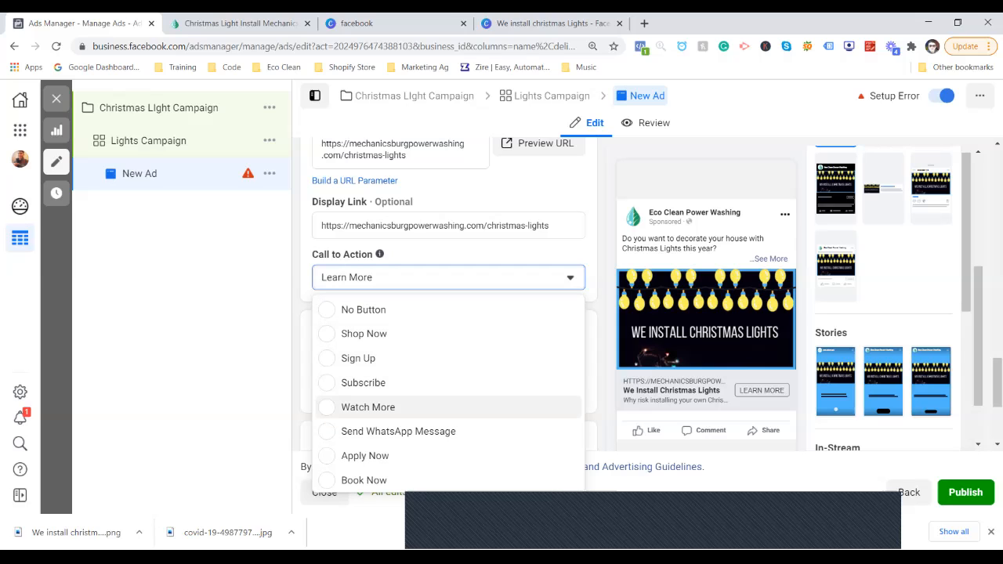
pyautogui.click(424, 202)
# Check the ad's tracking settings and publish the Christmas lights campaign.
pyautogui.scroll(-3, 448, 298)
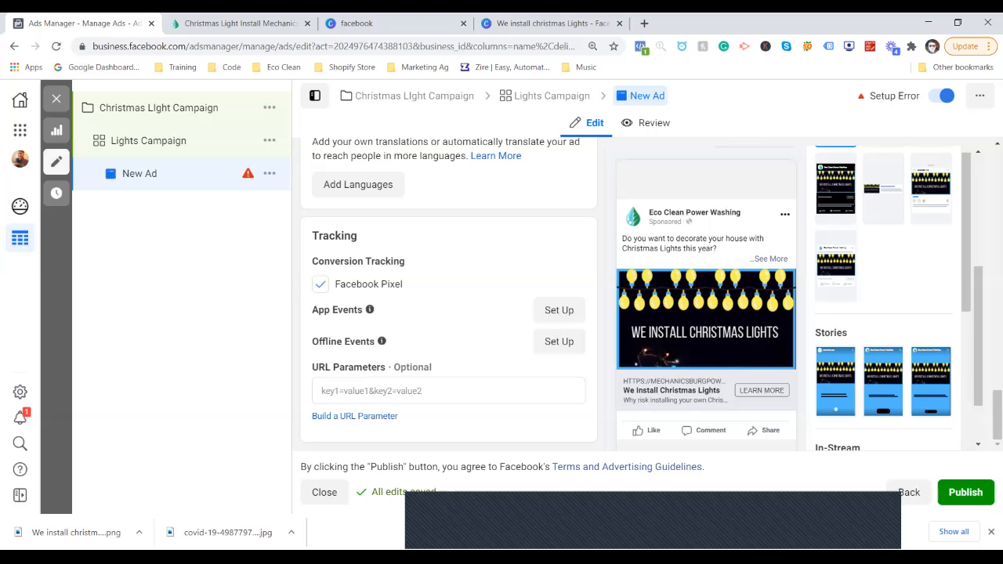
pyautogui.click(965, 493)
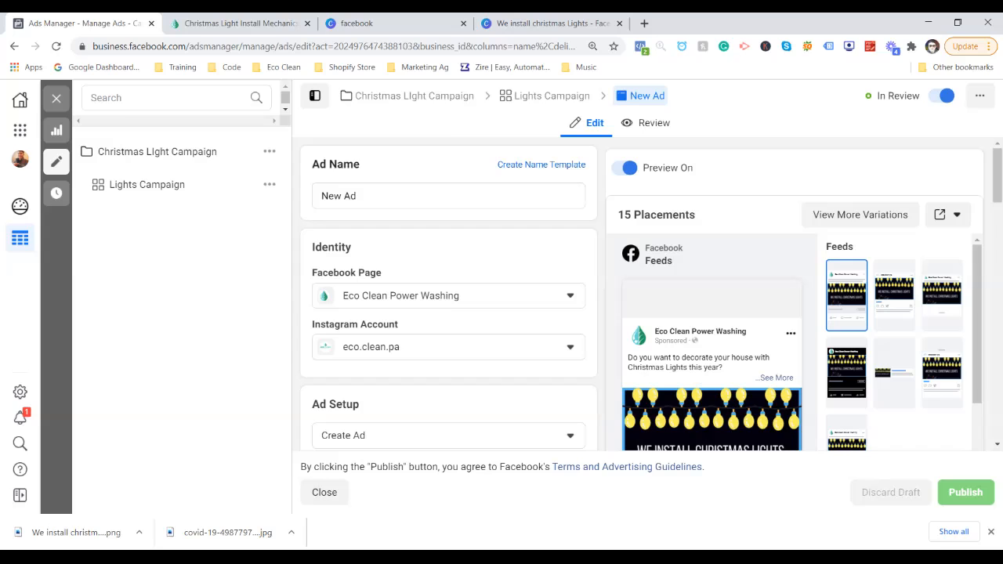
# Switch to the company website and review the Christmas Lights landing page's banner heading and installation text.
pyautogui.click(239, 23)
pyautogui.scroll(10, 471, 235)
pyautogui.rightClick(468, 172)
pyautogui.click(464, 172)
pyautogui.moveTo(279, 297); pyautogui.dragTo(653, 298)
pyautogui.click(654, 298)
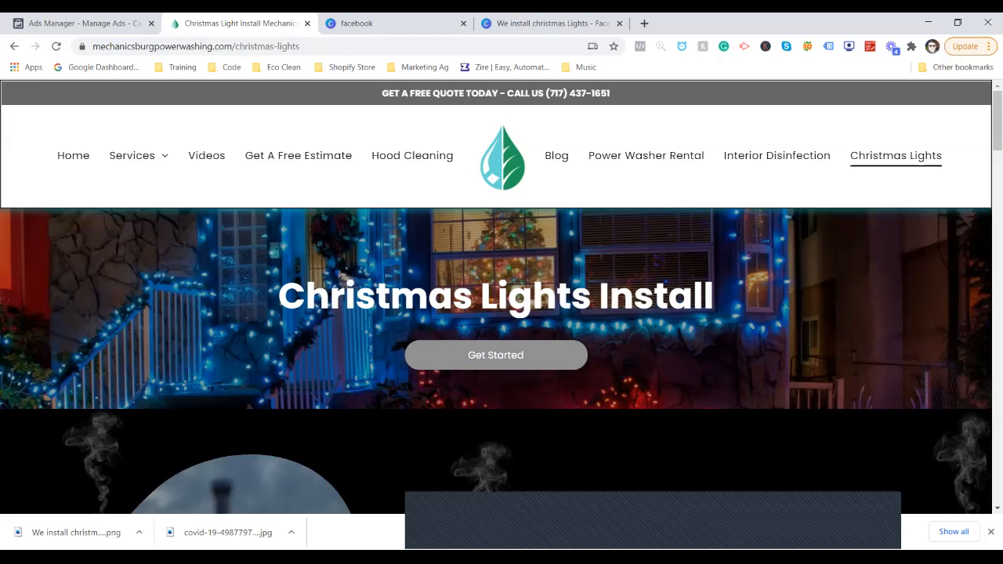
pyautogui.scroll(-4, 501, 313)
pyautogui.scroll(4, 501, 314)
pyautogui.scroll(-2, 502, 314)
pyautogui.scroll(-9, 502, 313)
pyautogui.scroll(6, 501, 313)
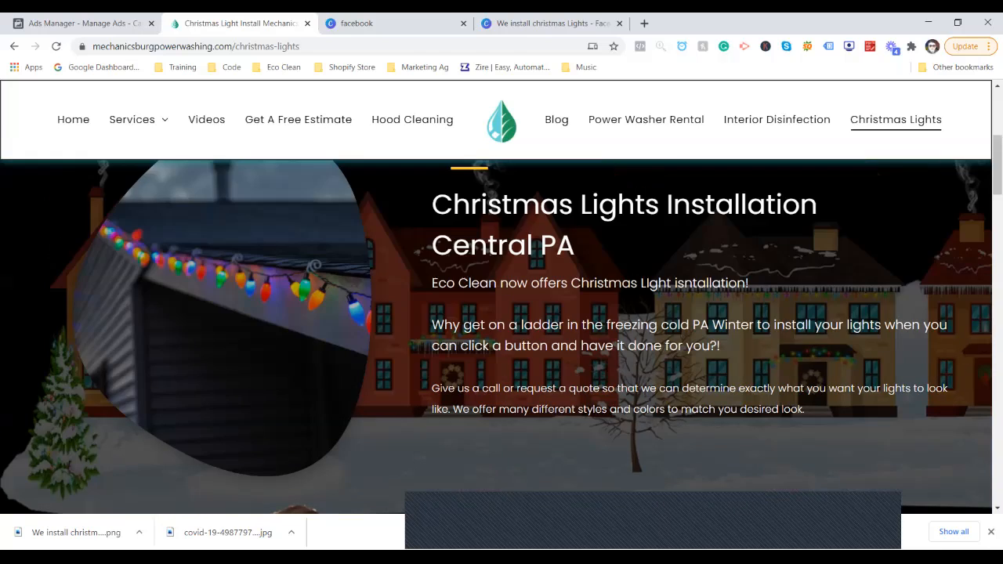
# Return to Ads Manager and review the published ad's settings and preview.
pyautogui.click(84, 23)
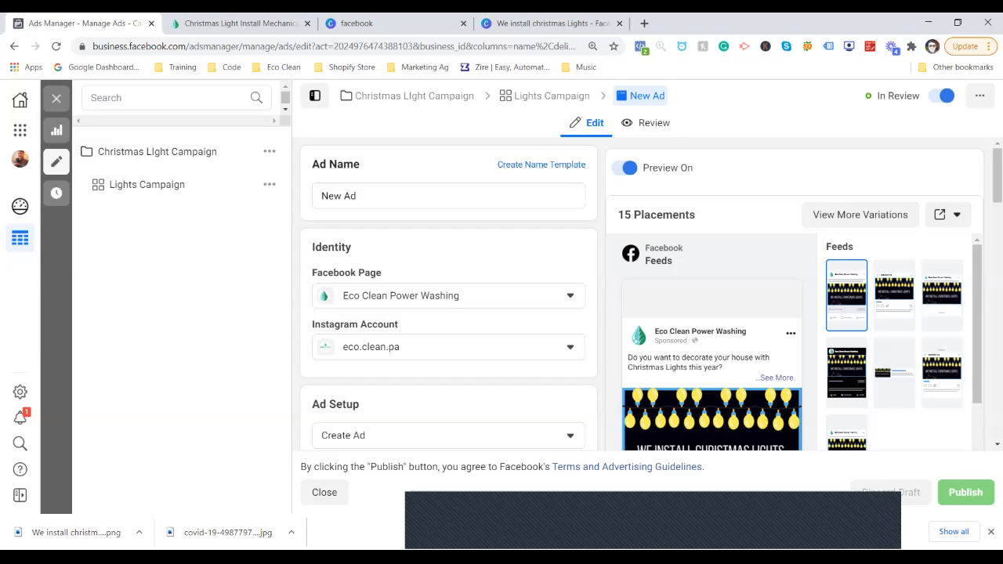
pyautogui.scroll(-10, 448, 313)
pyautogui.scroll(-5, 448, 314)
pyautogui.scroll(15, 449, 314)
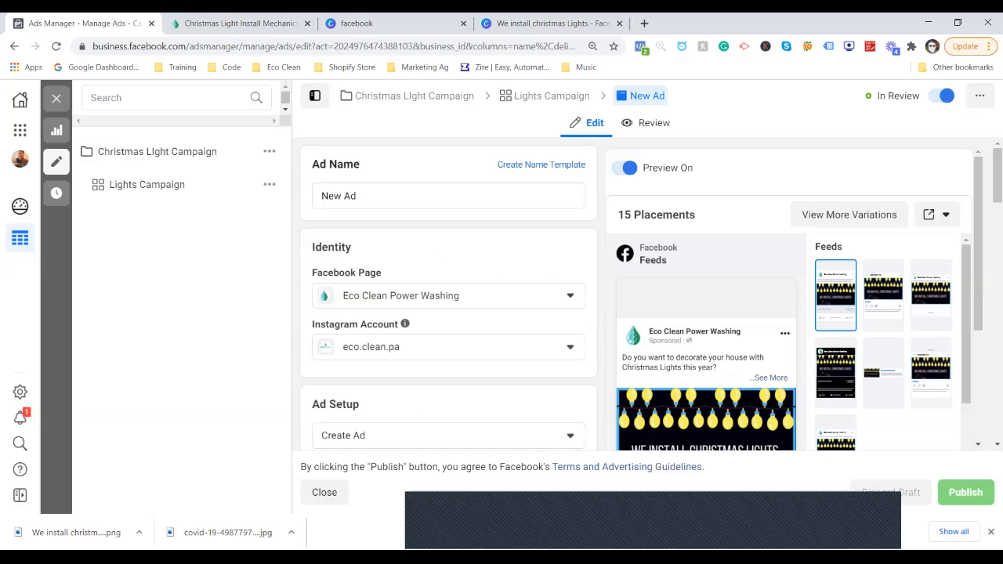